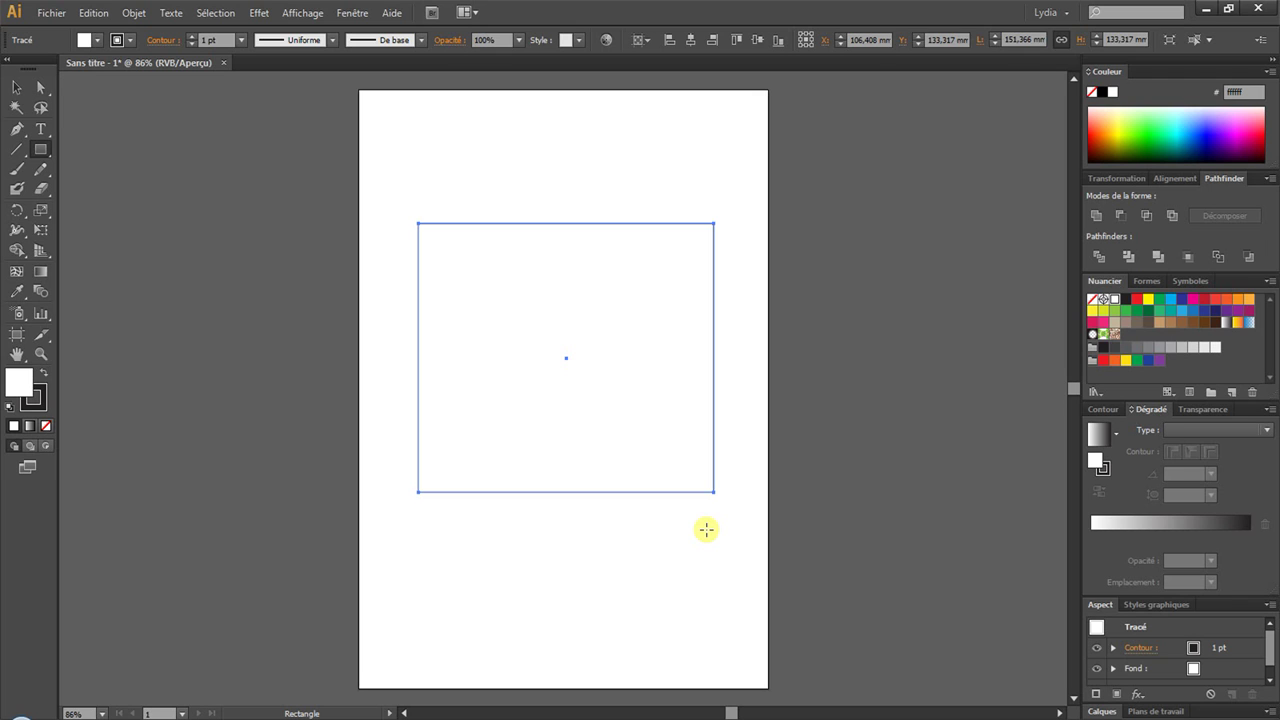
Swap the large rectangle's fill and stroke colours and swap them back.
click(15, 88)
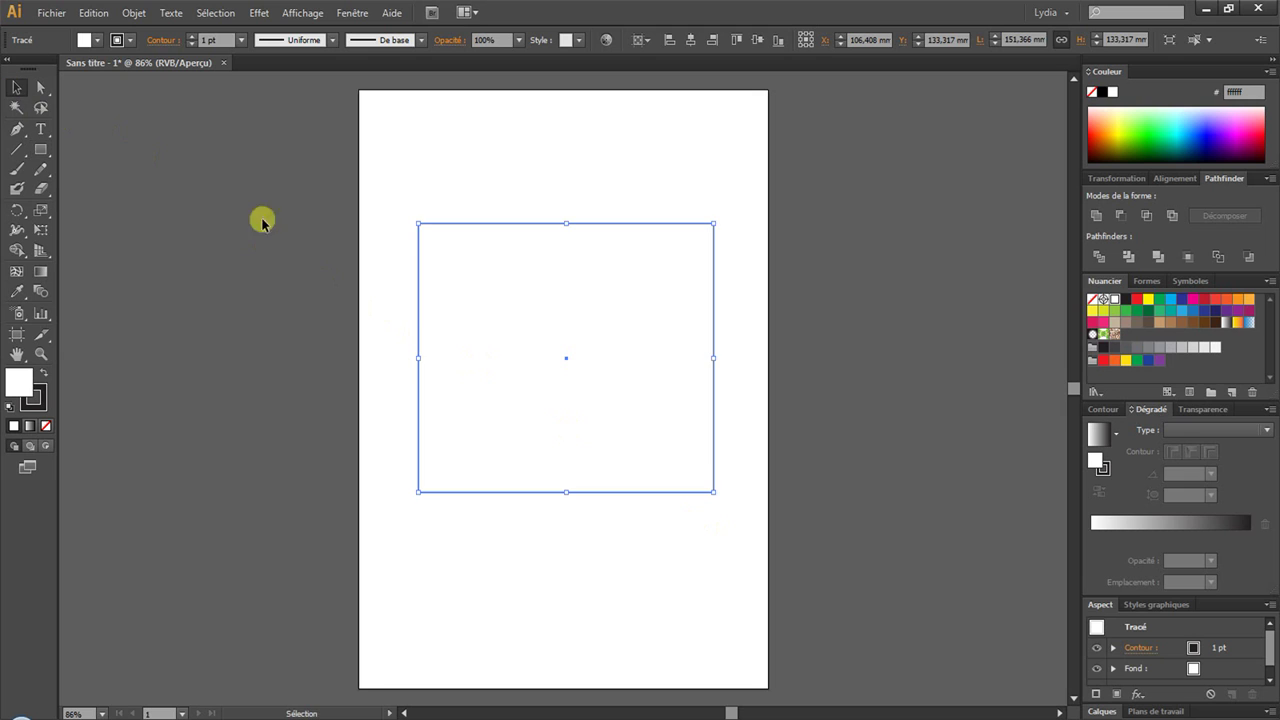
click(363, 506)
click(590, 383)
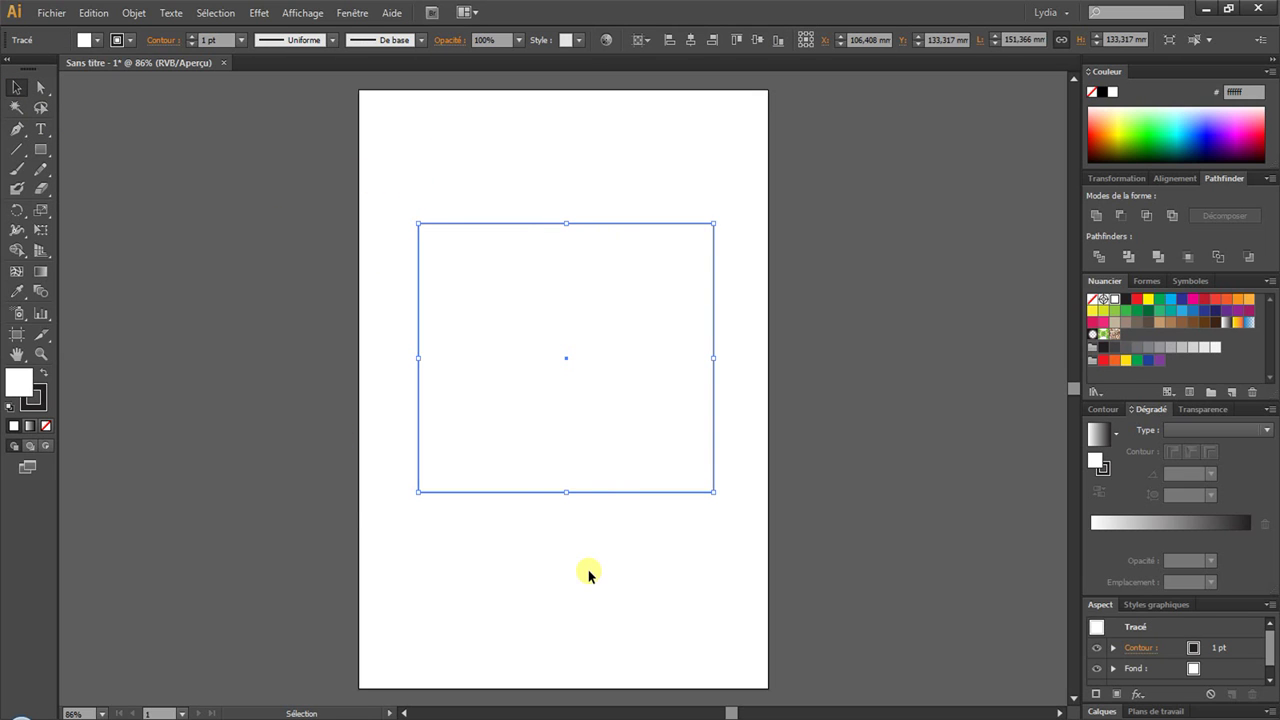
click(45, 373)
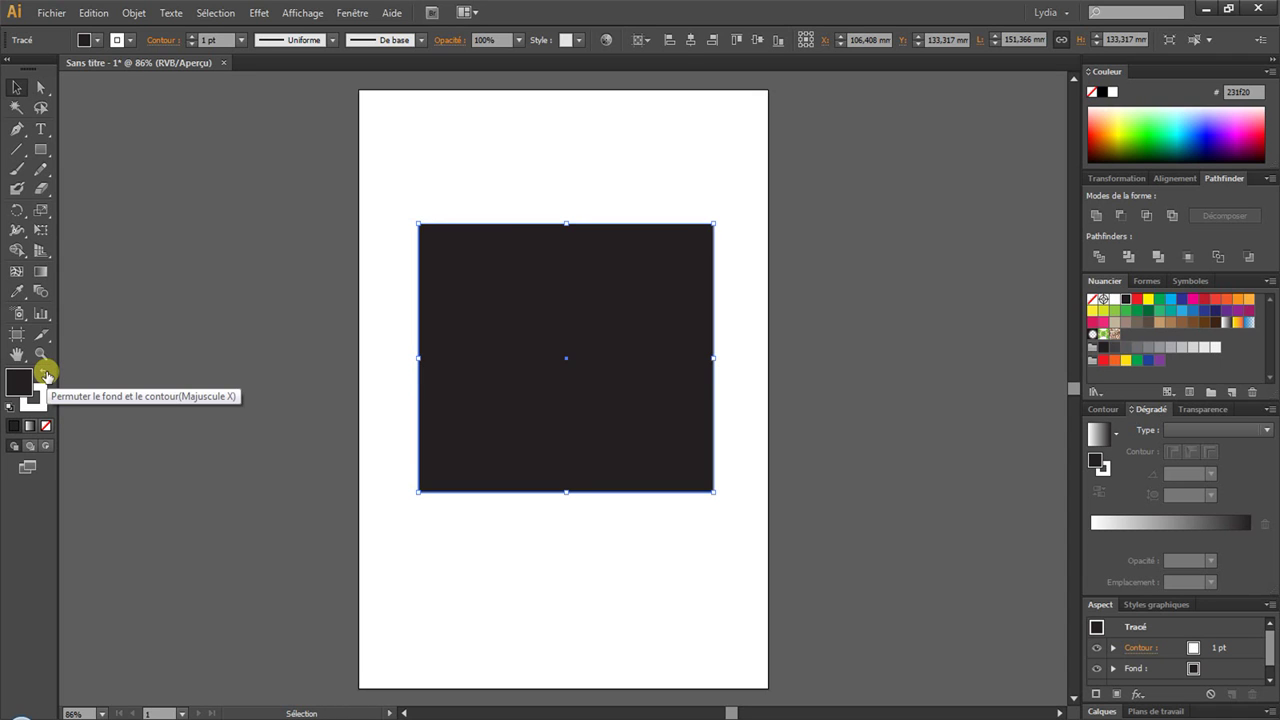
click(45, 372)
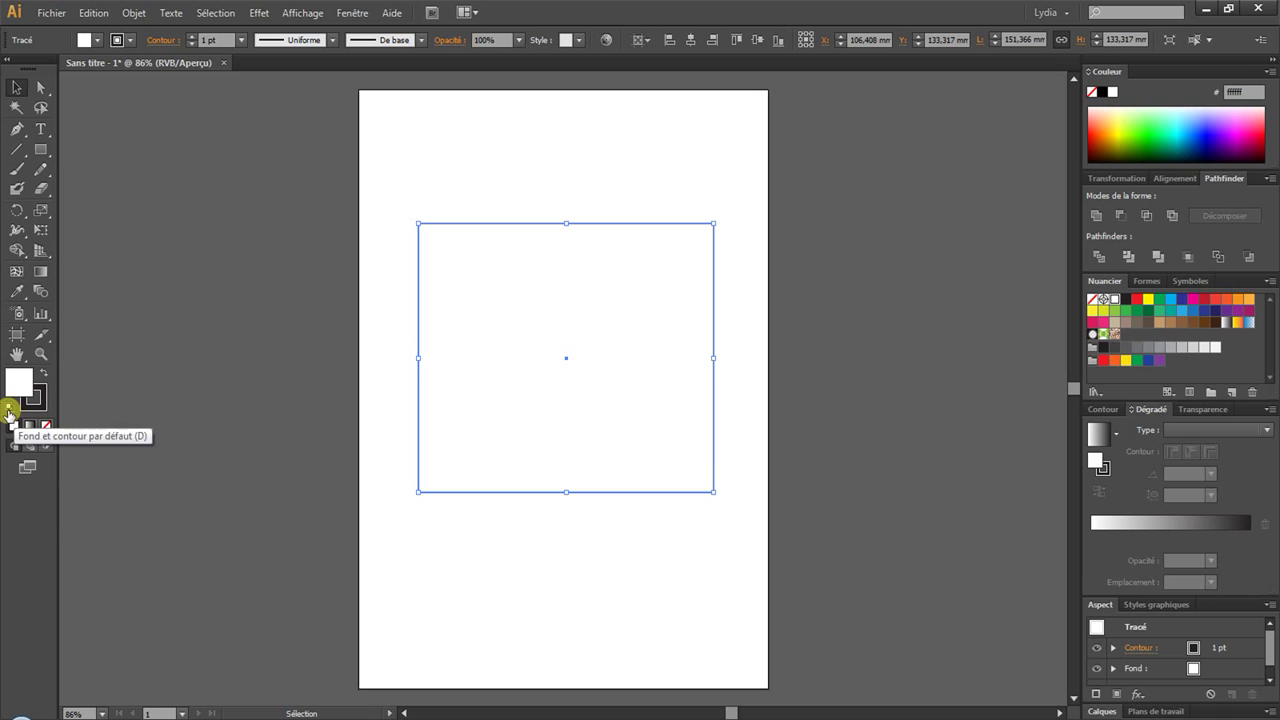
Open the fill's colour picker and try dark red 960e0e and green 1bdd80.
click(45, 407)
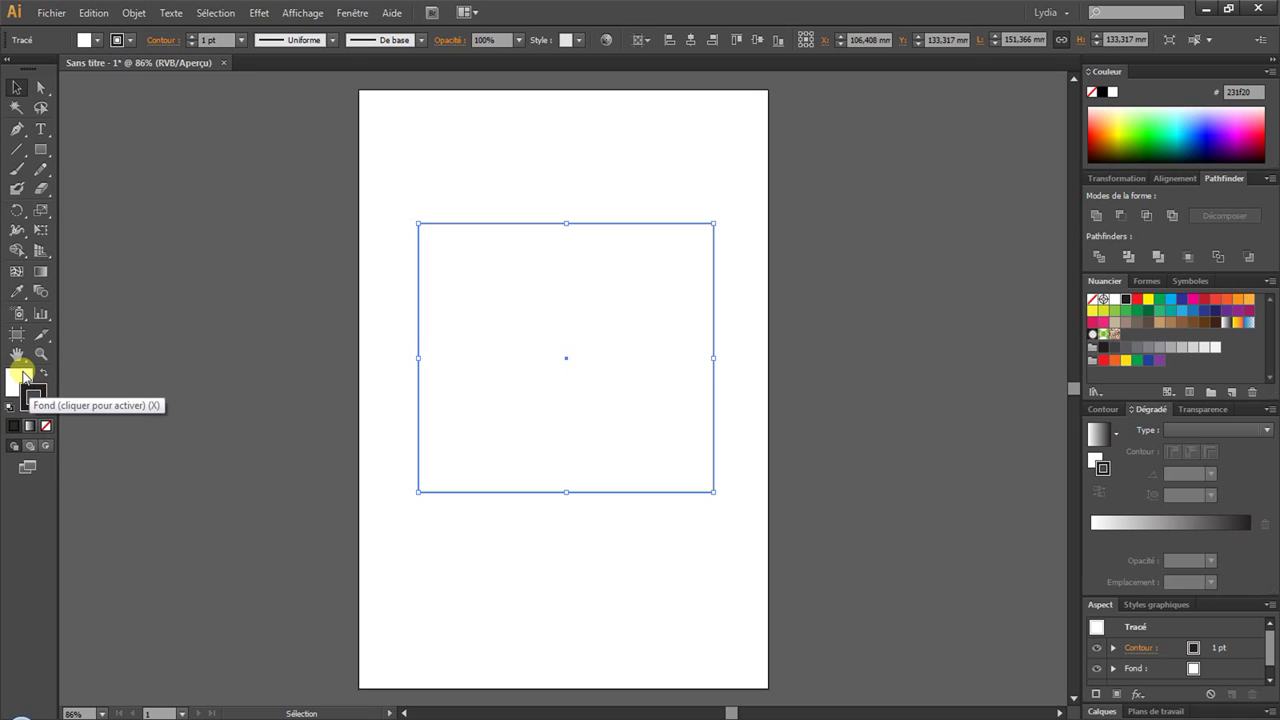
click(19, 378)
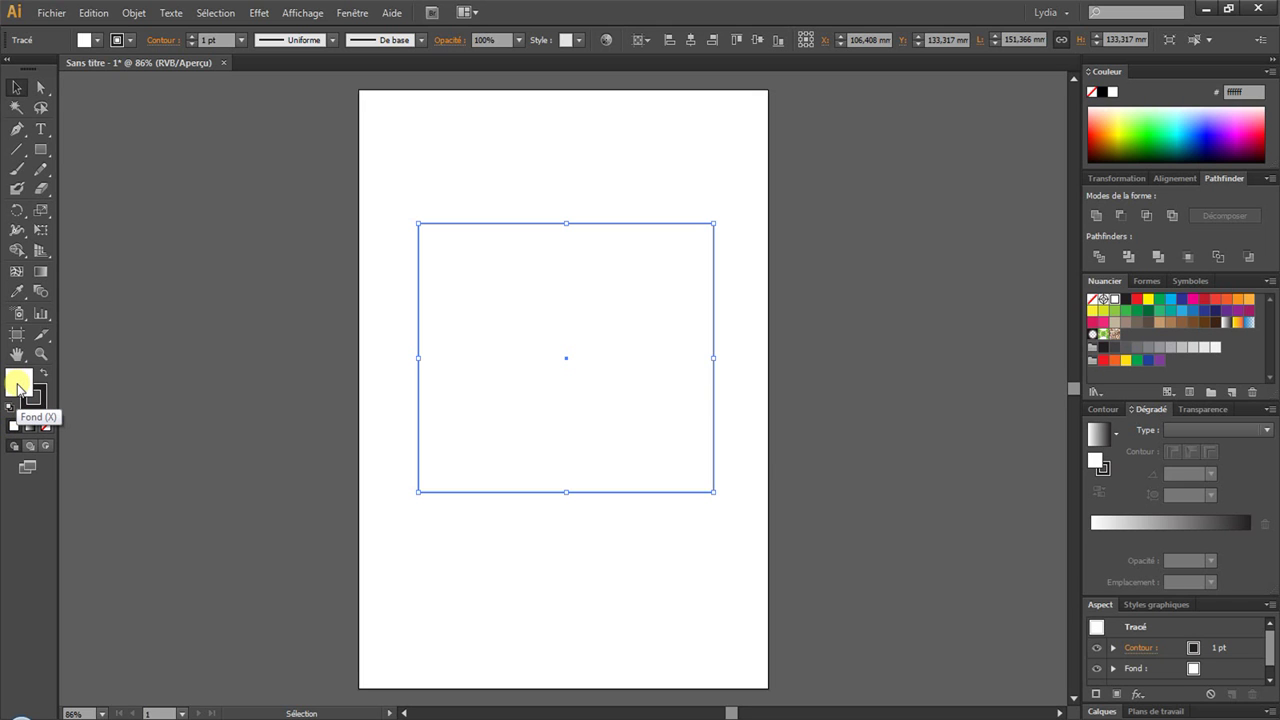
double_click(17, 386)
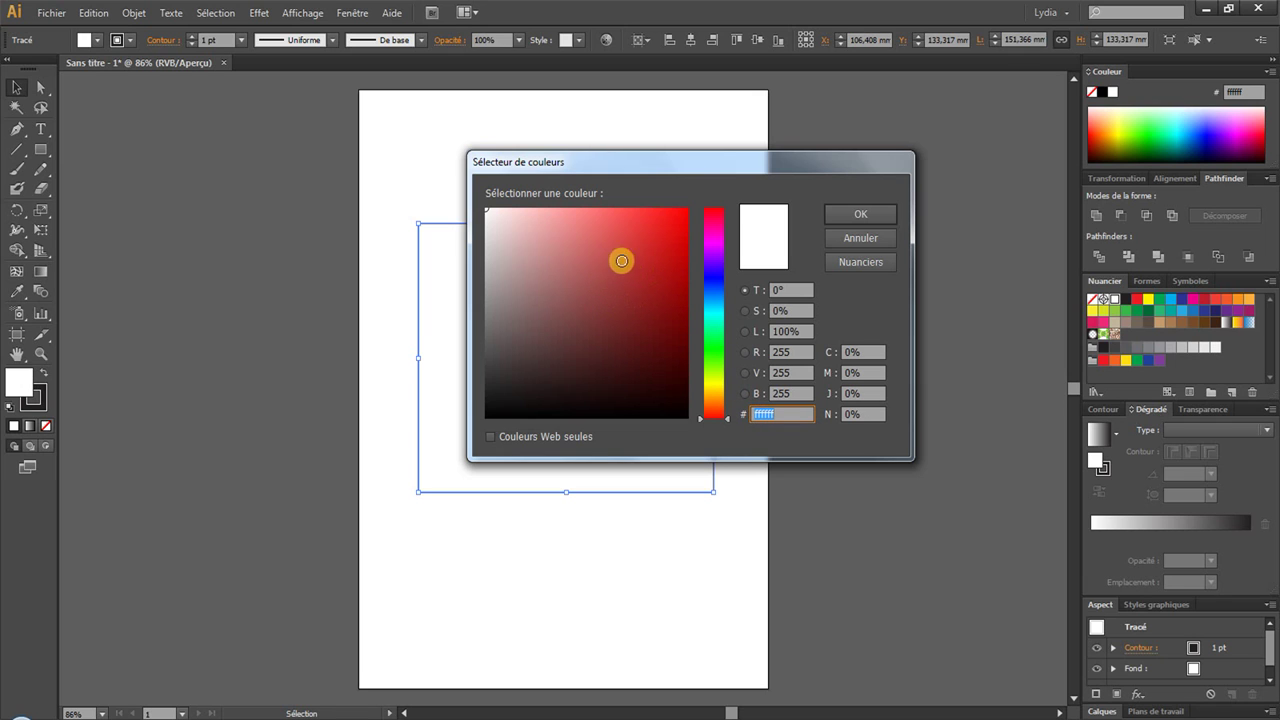
click(660, 233)
click(670, 294)
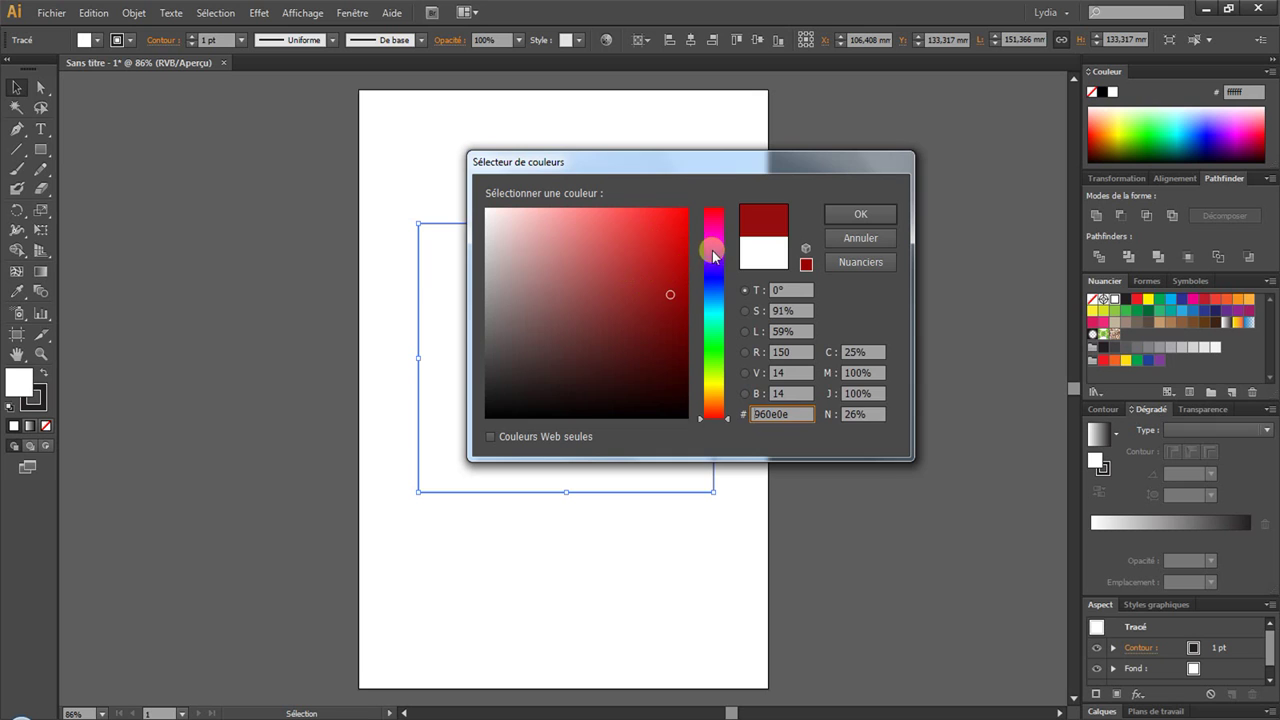
drag(714, 251, 714, 330)
click(664, 236)
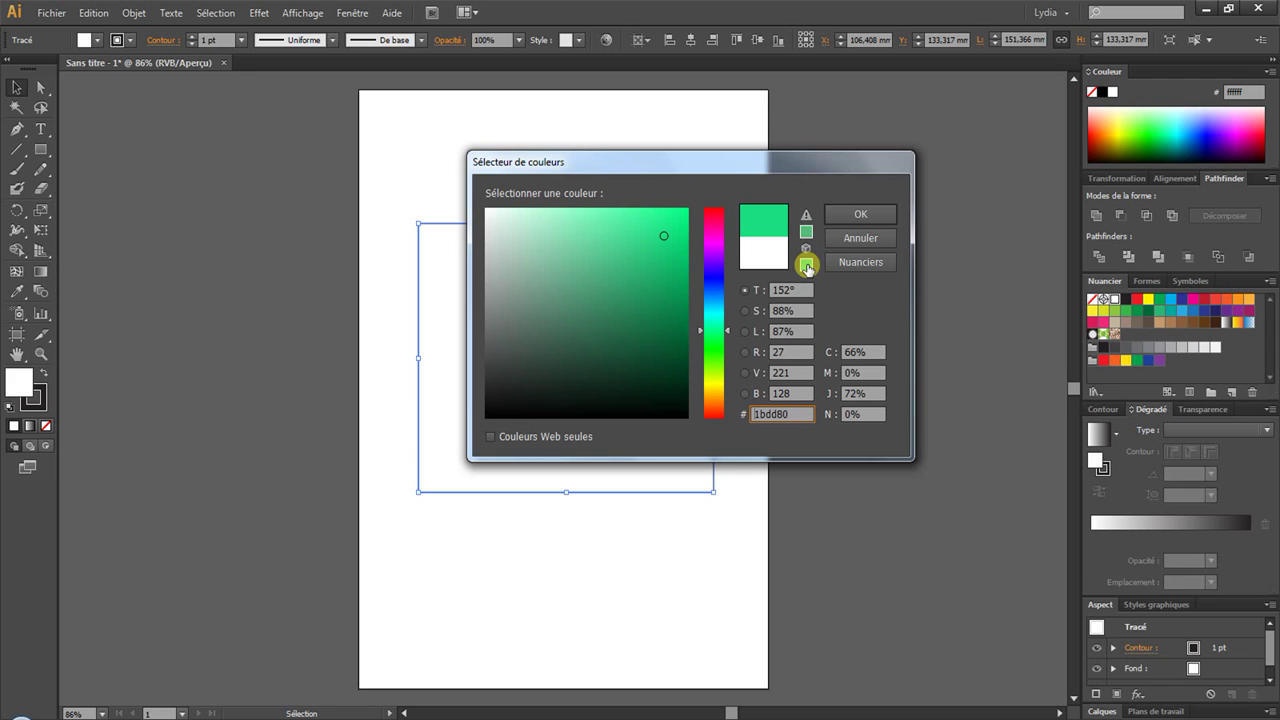
Fill the large rectangle with the brown C=55 M=60 J=65 N=40 swatch from the colour picker's swatch list.
click(862, 264)
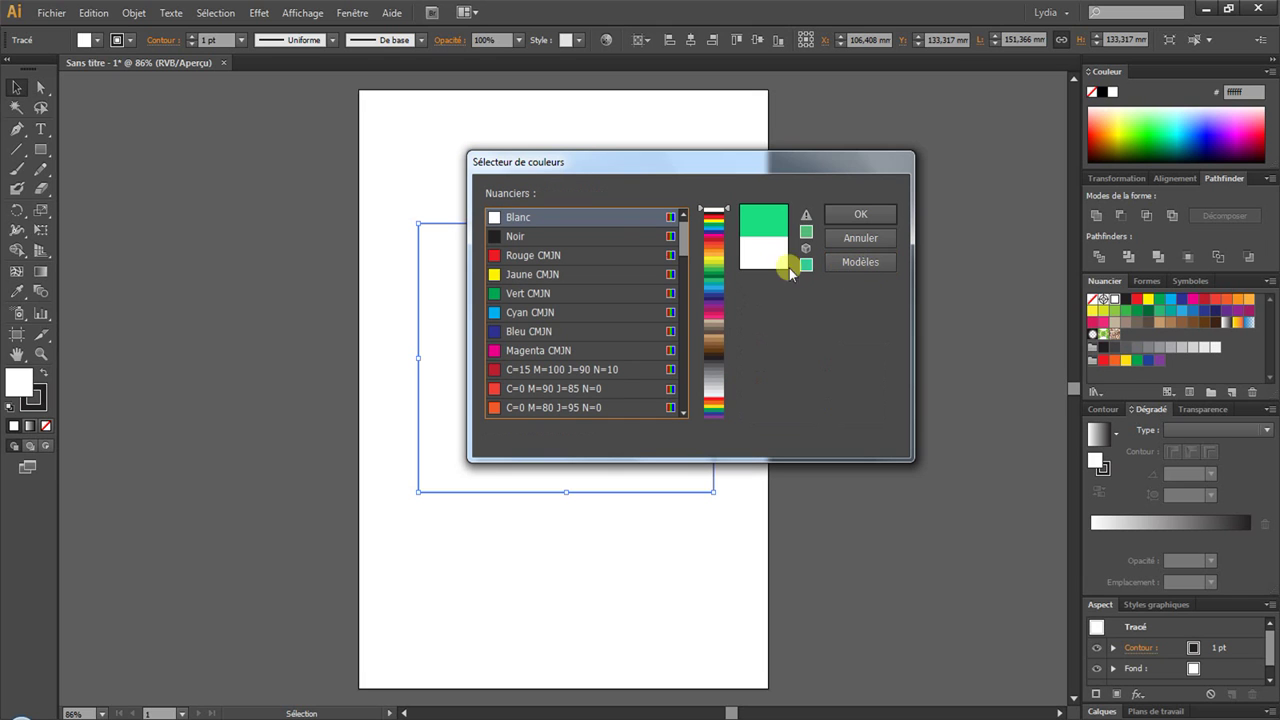
drag(712, 255, 710, 353)
click(582, 296)
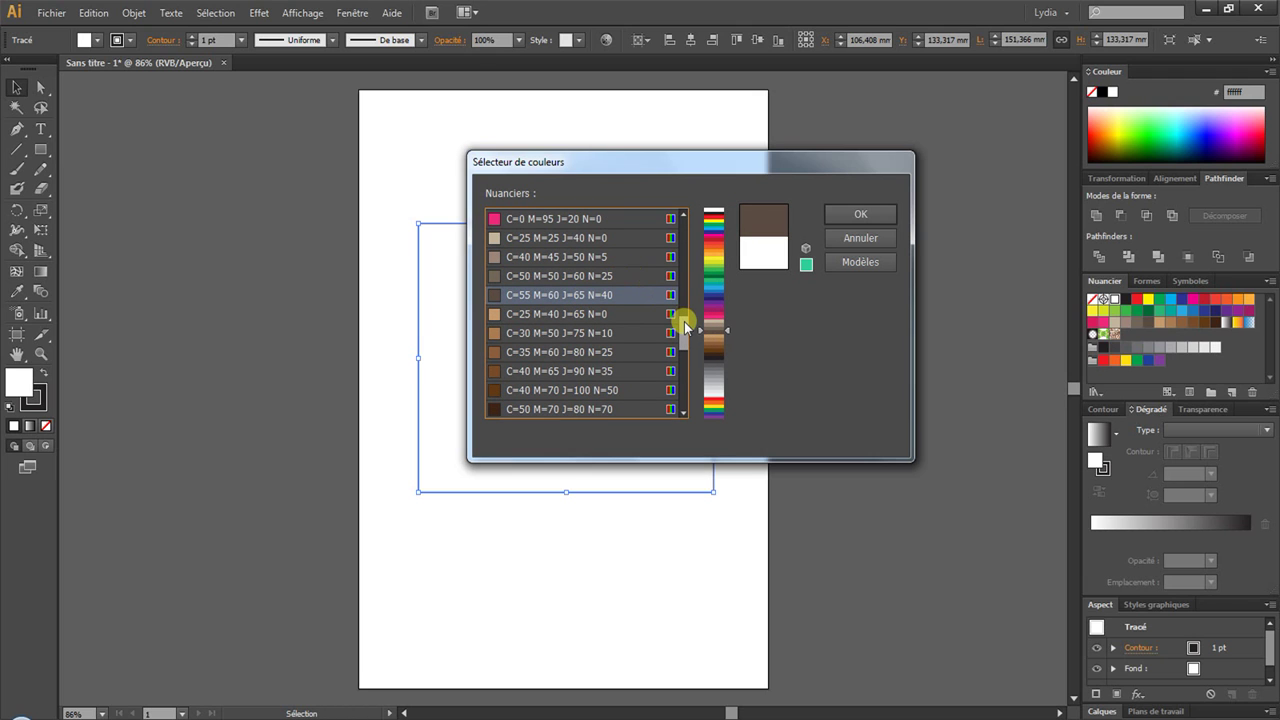
click(862, 263)
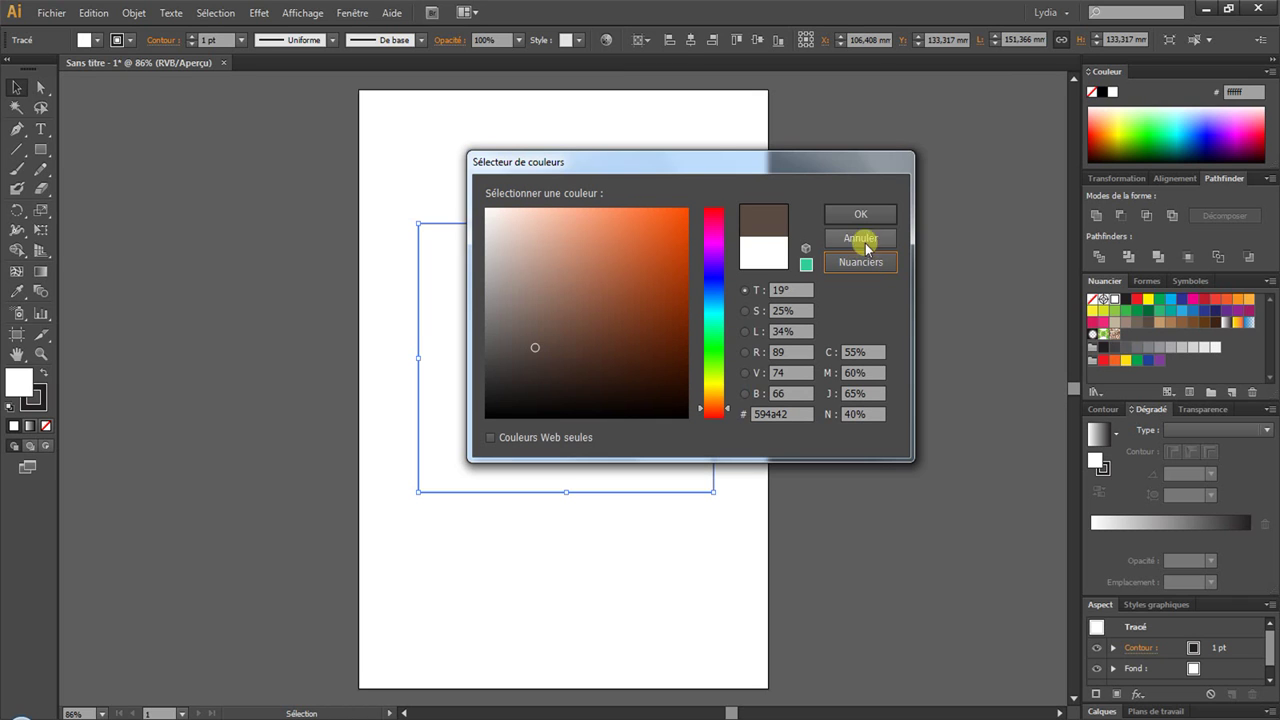
click(860, 214)
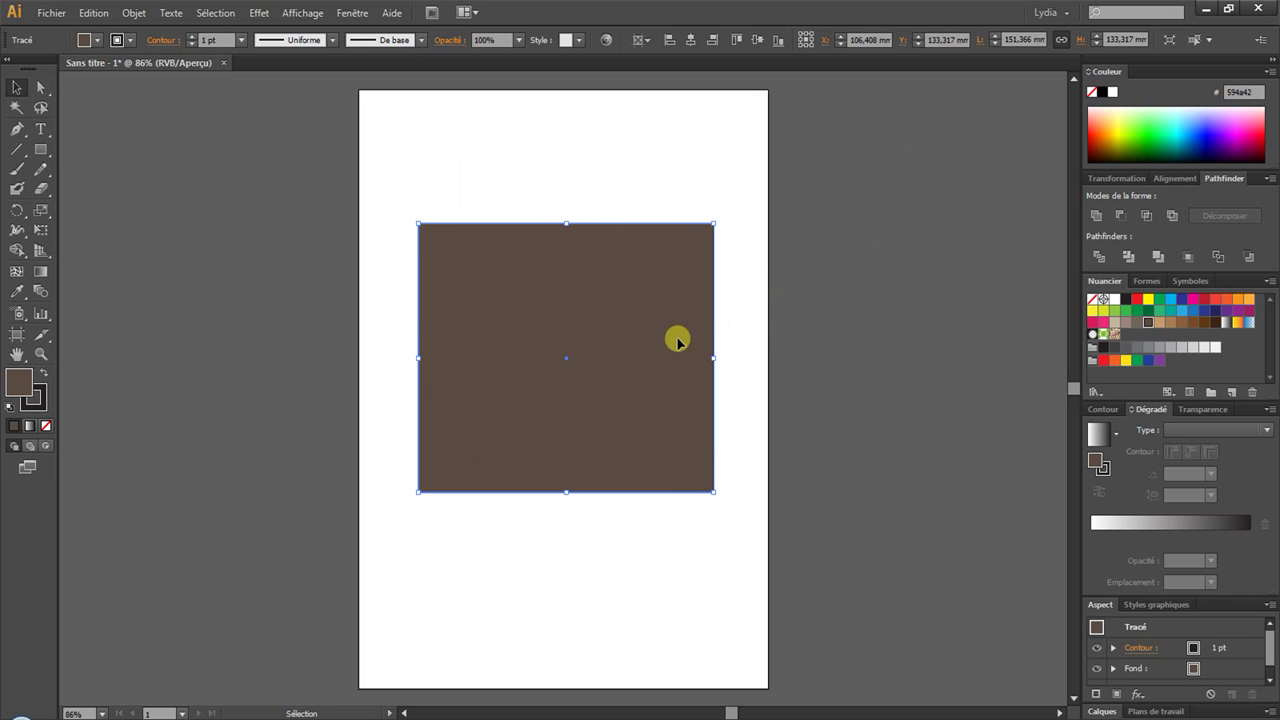
double_click(17, 381)
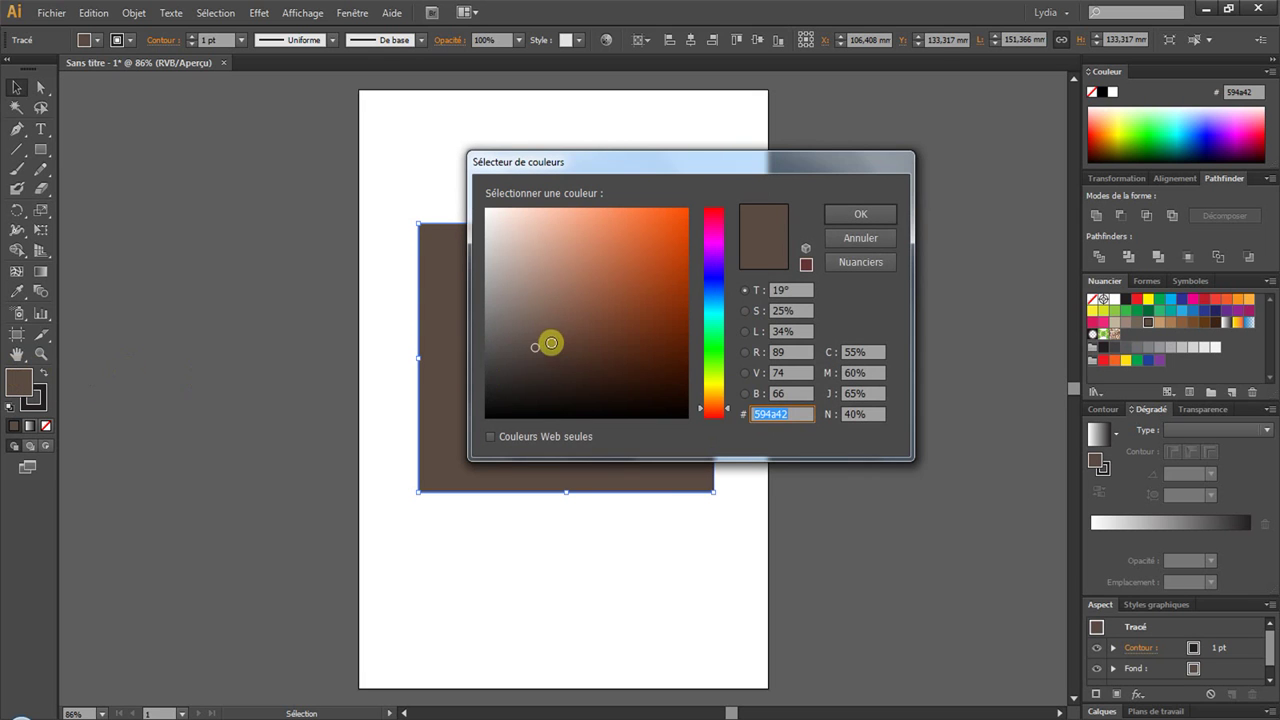
click(852, 262)
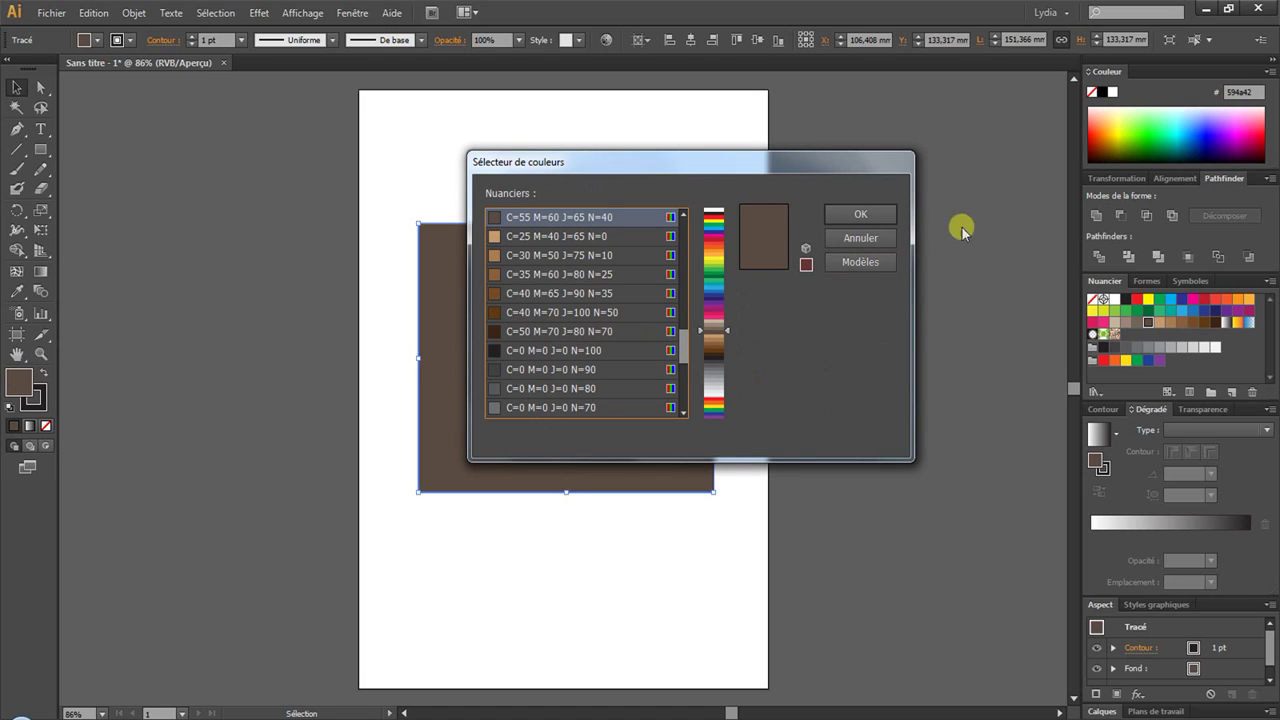
click(856, 212)
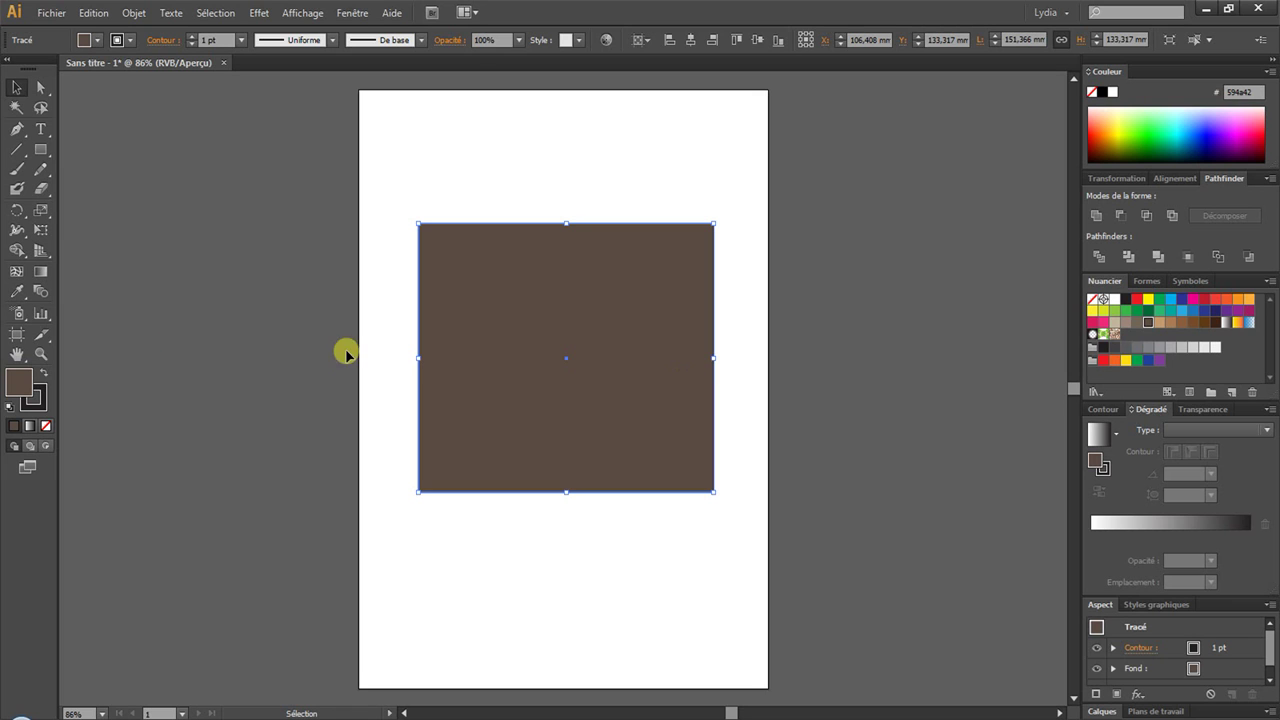
Draw a rectangle about 48 by 25 mm near the artboard's upper-left corner and fill it with orange e54e0c.
click(40, 150)
drag(394, 97, 489, 148)
double_click(18, 385)
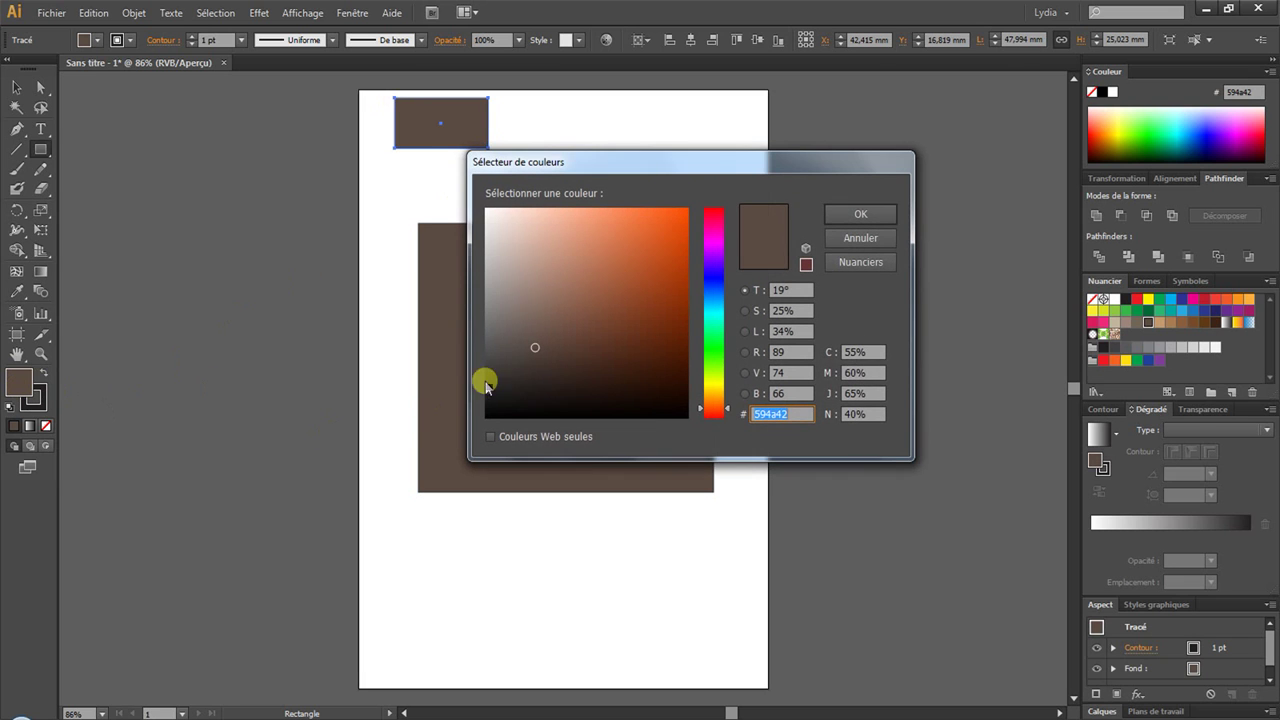
click(678, 232)
click(822, 219)
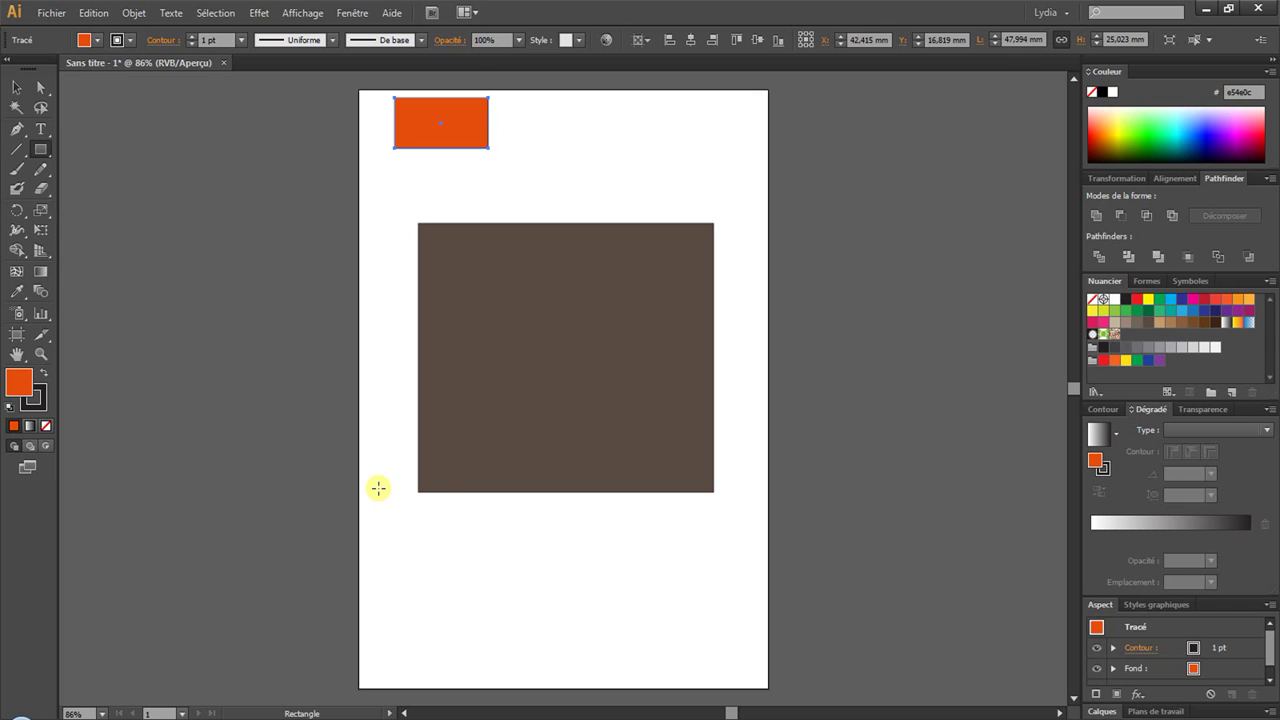
Copy the small rectangle's orange fill onto the large rectangle with the Eyedropper and deselect it.
click(16, 87)
click(684, 328)
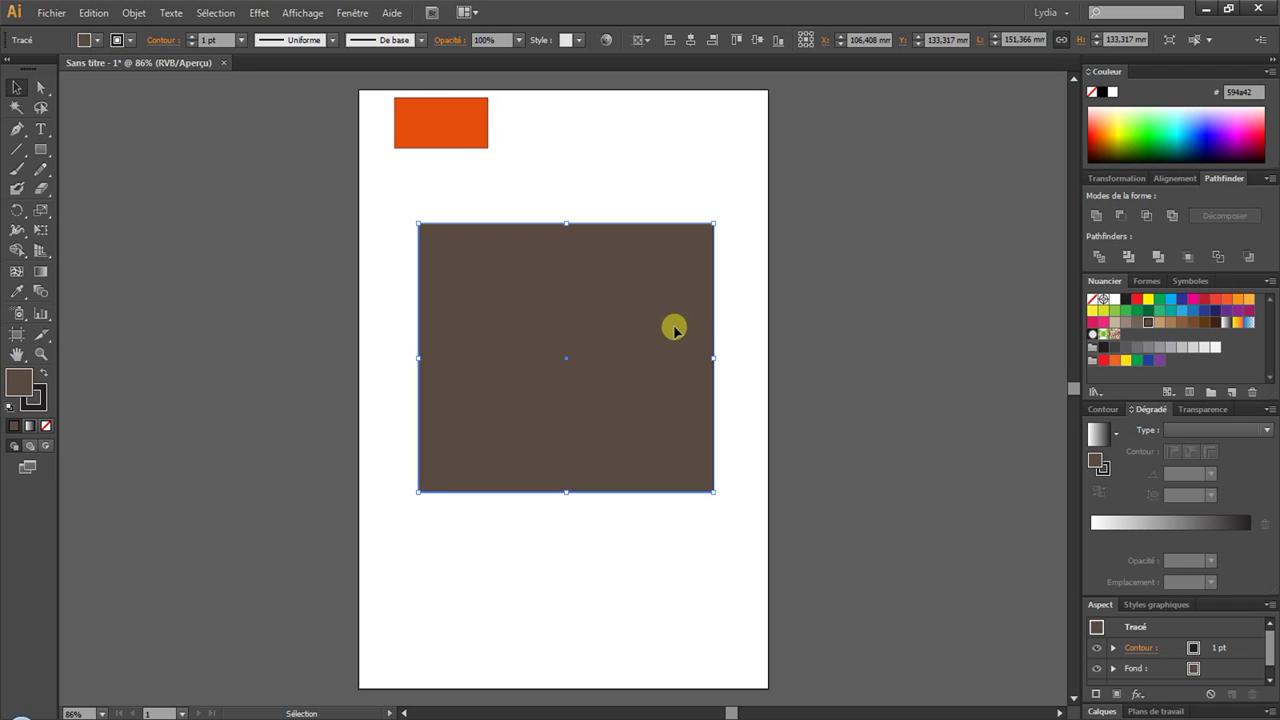
click(20, 291)
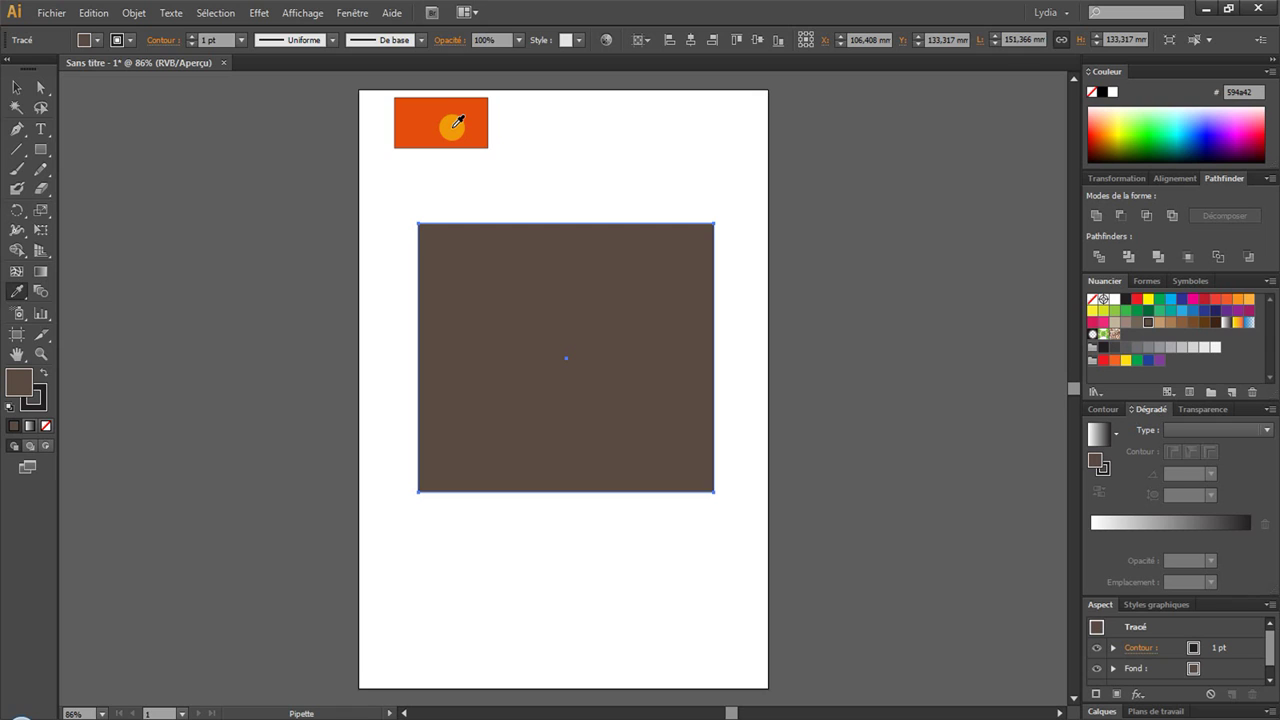
click(453, 126)
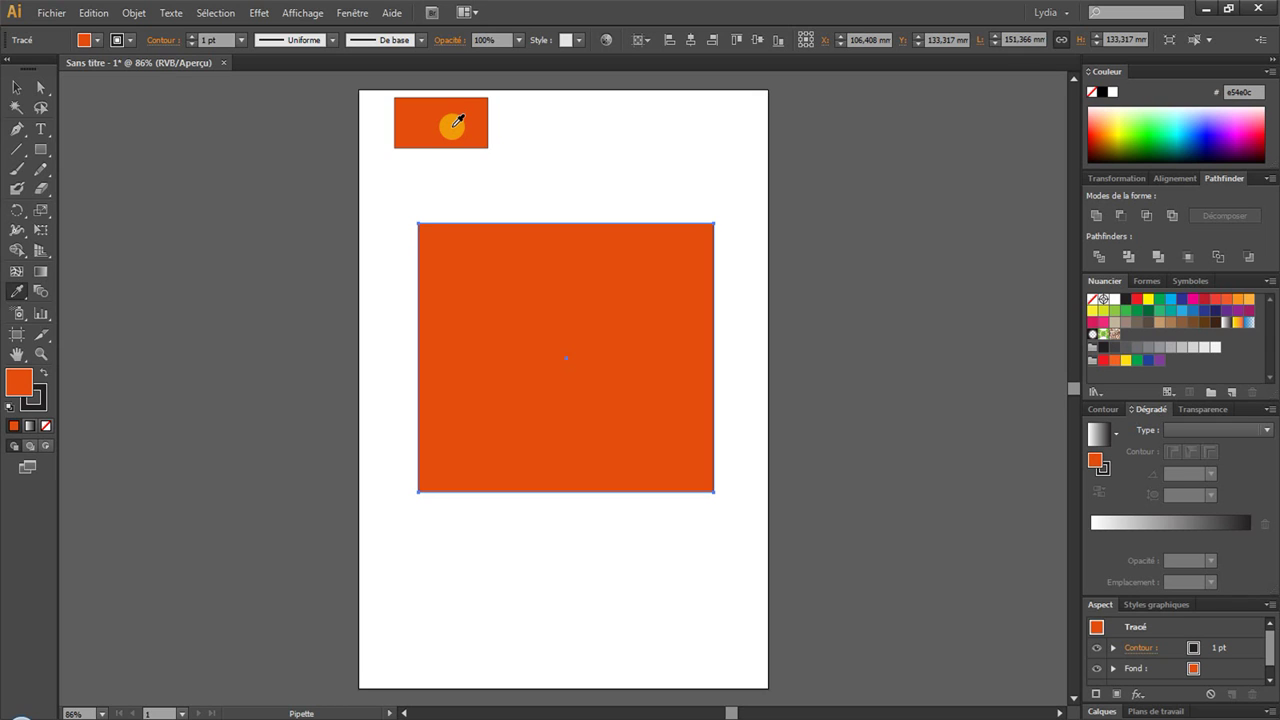
key(v)
click(783, 444)
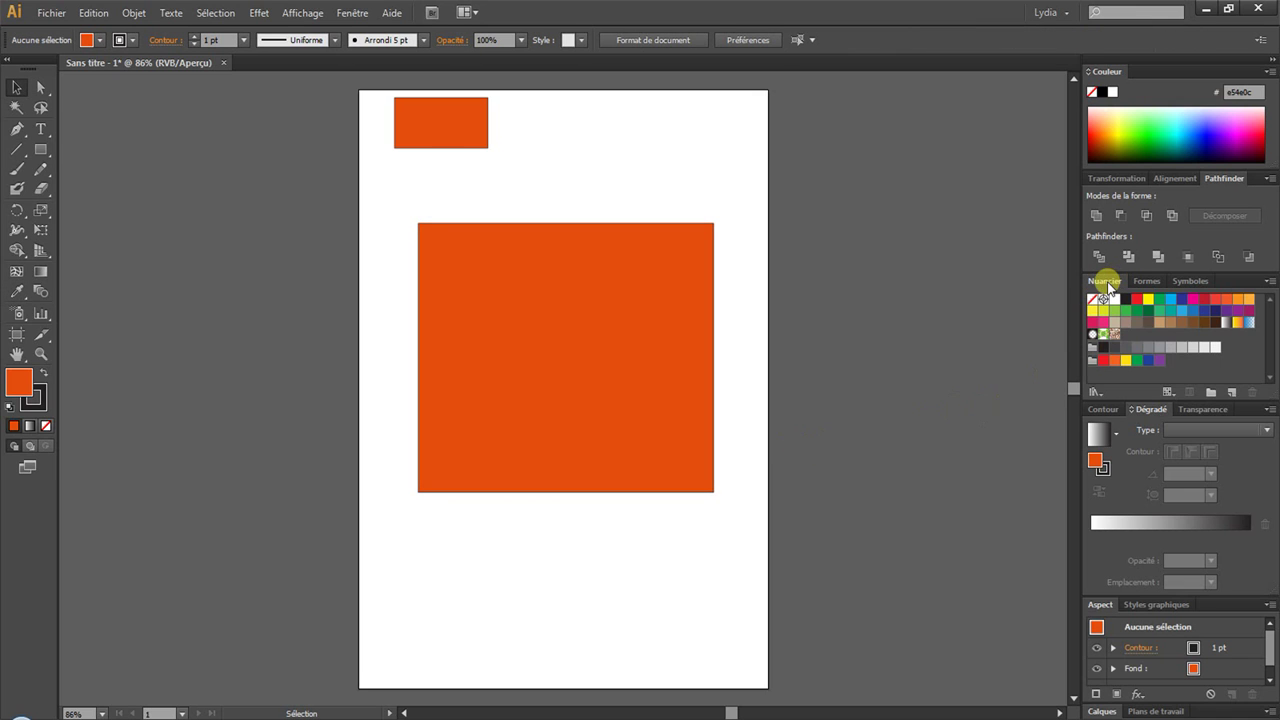
Delete the small orange rectangle and fill the large one with the light blue 27aae1 swatch.
click(352, 13)
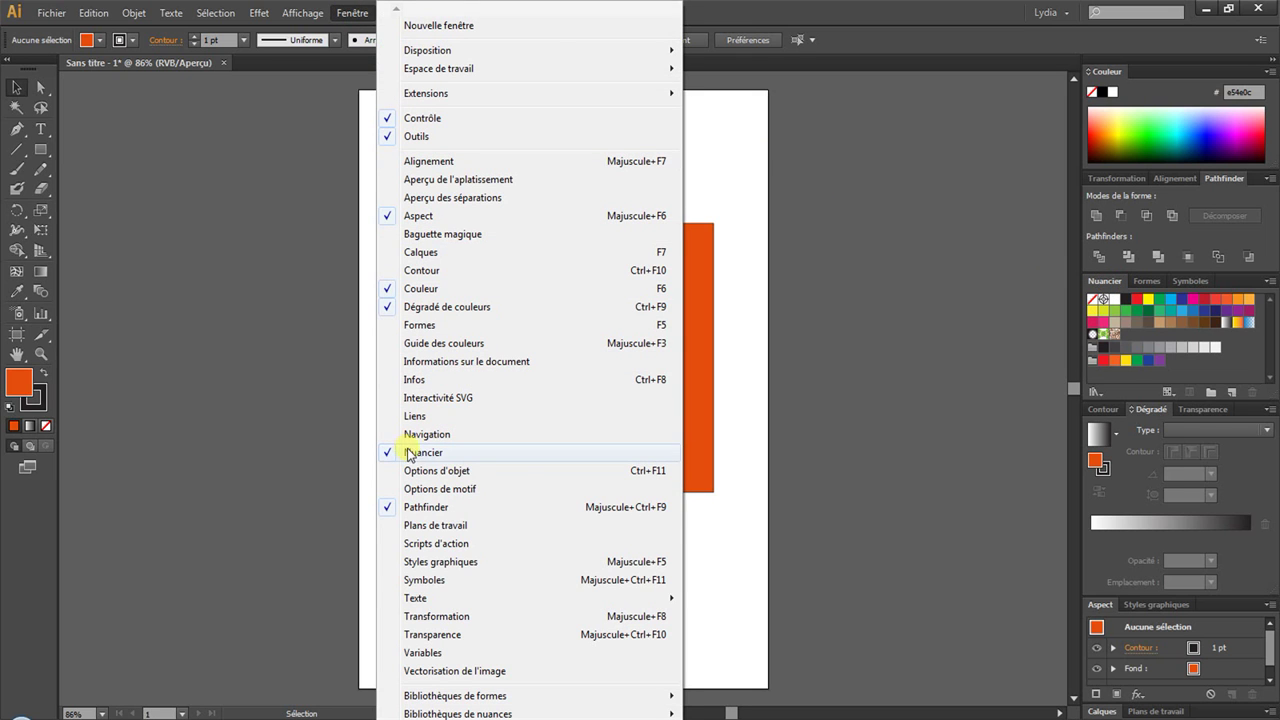
click(791, 424)
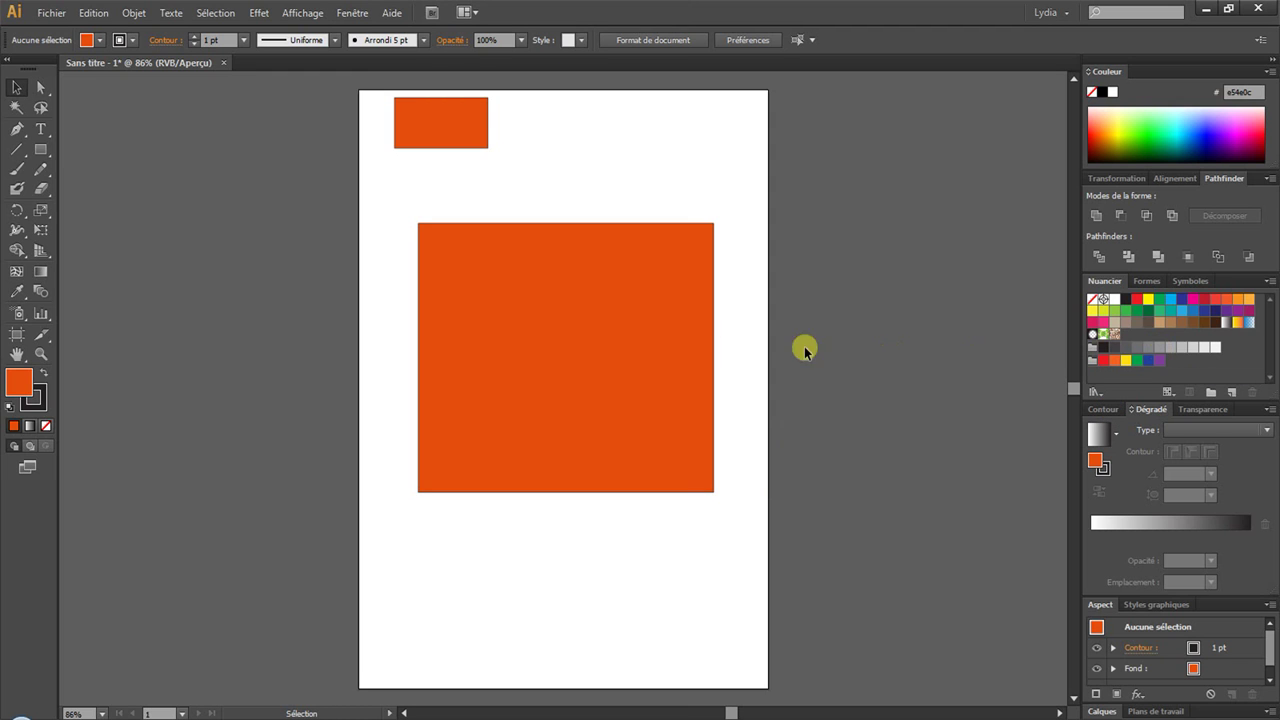
click(540, 317)
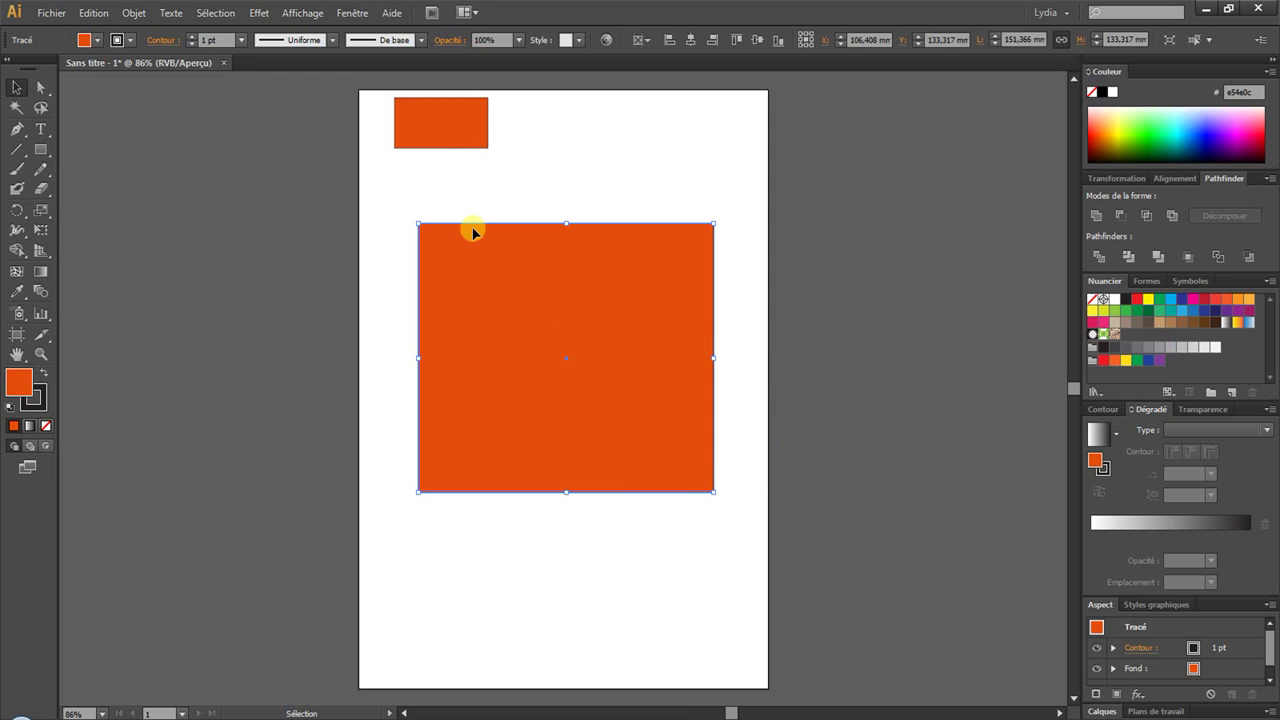
click(437, 127)
key(Delete)
click(515, 283)
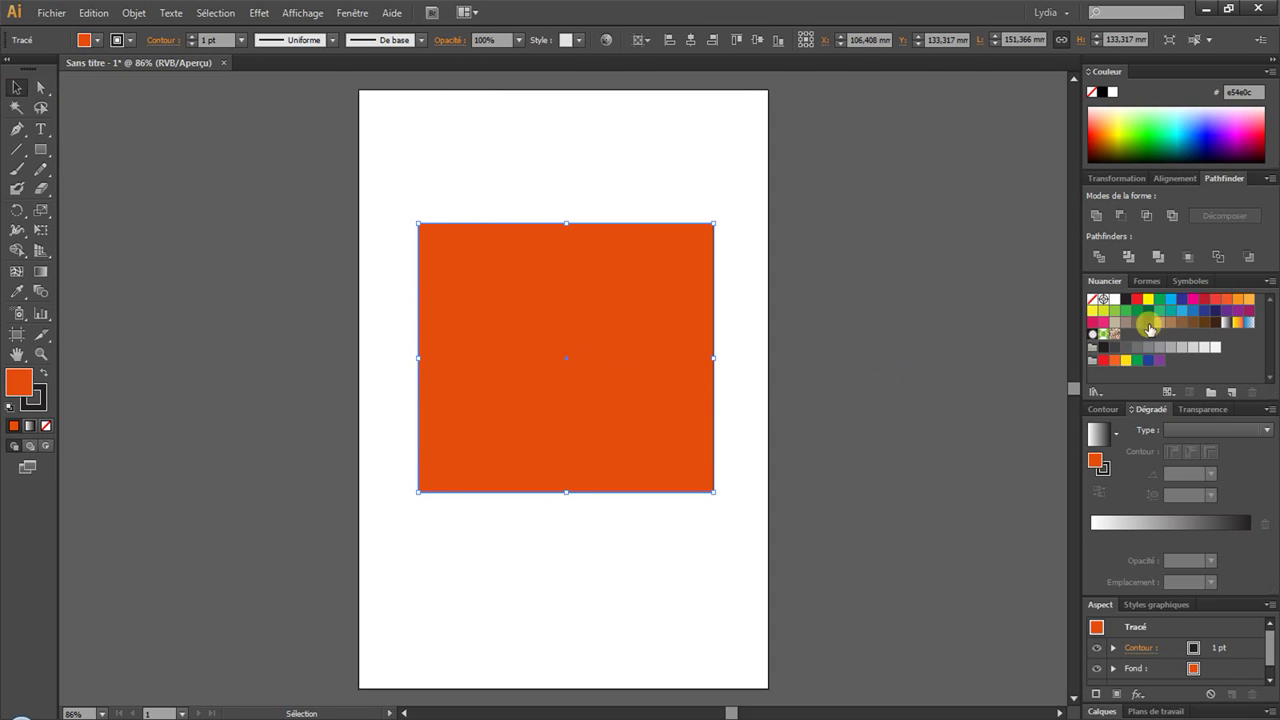
click(1182, 311)
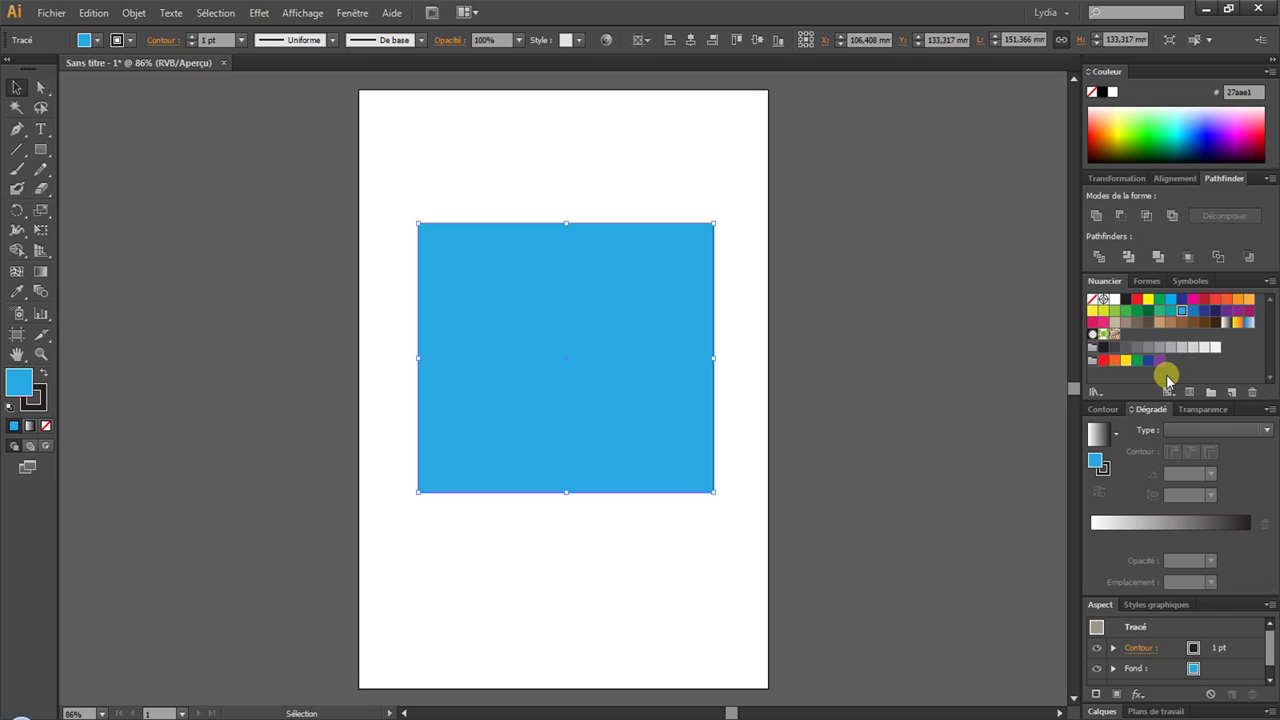
Open the Métaux swatch library and try several of its swatches on the large rectangle, ending with gold e2c675.
click(1096, 392)
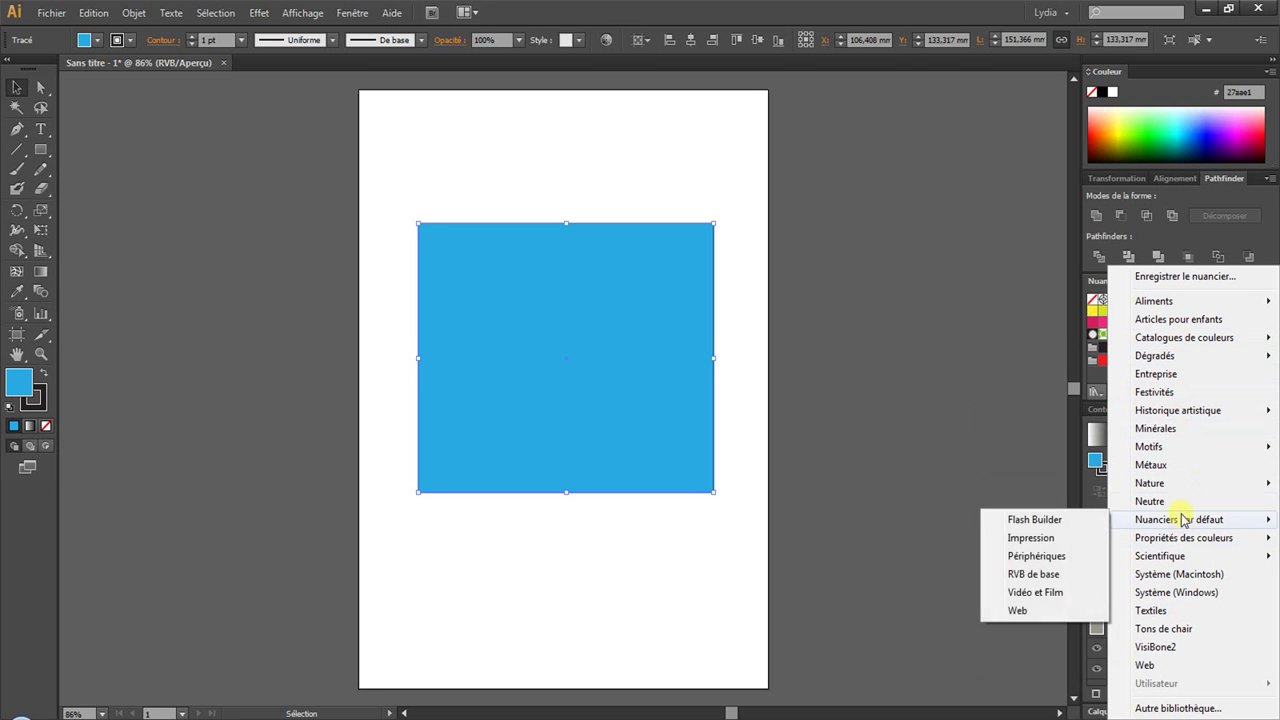
mouse_move(1183, 494)
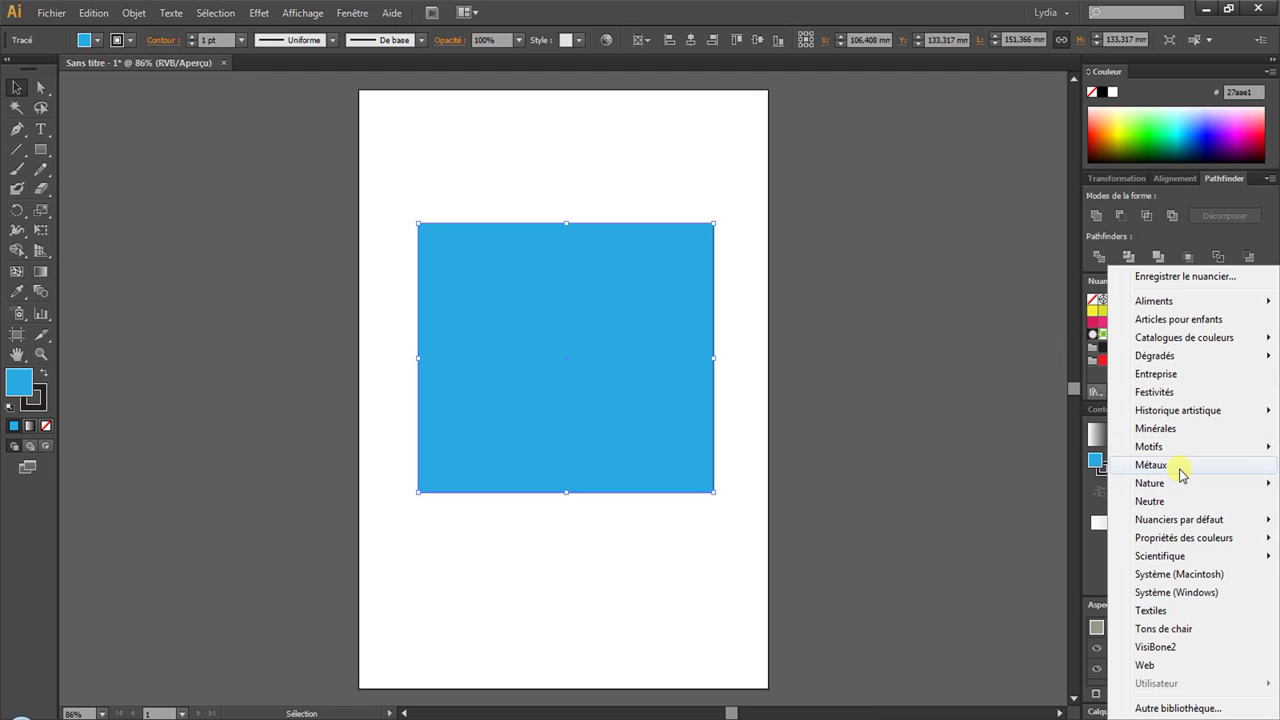
click(1183, 474)
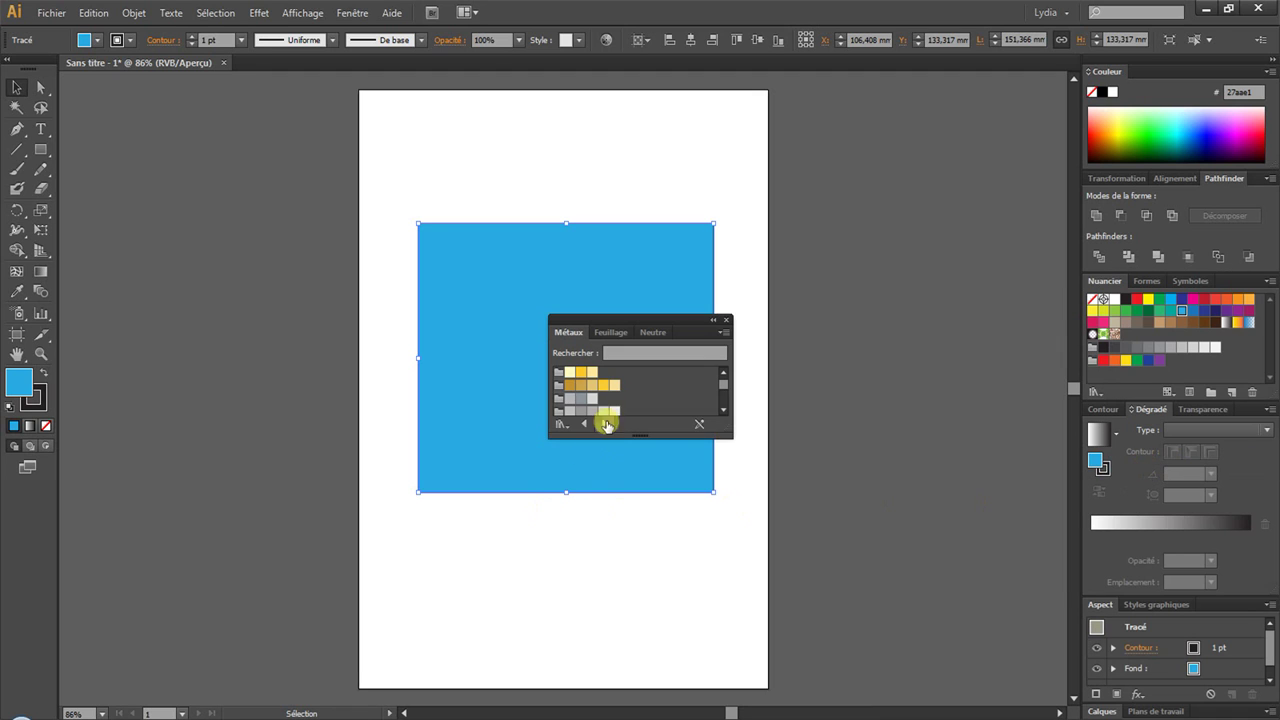
click(569, 373)
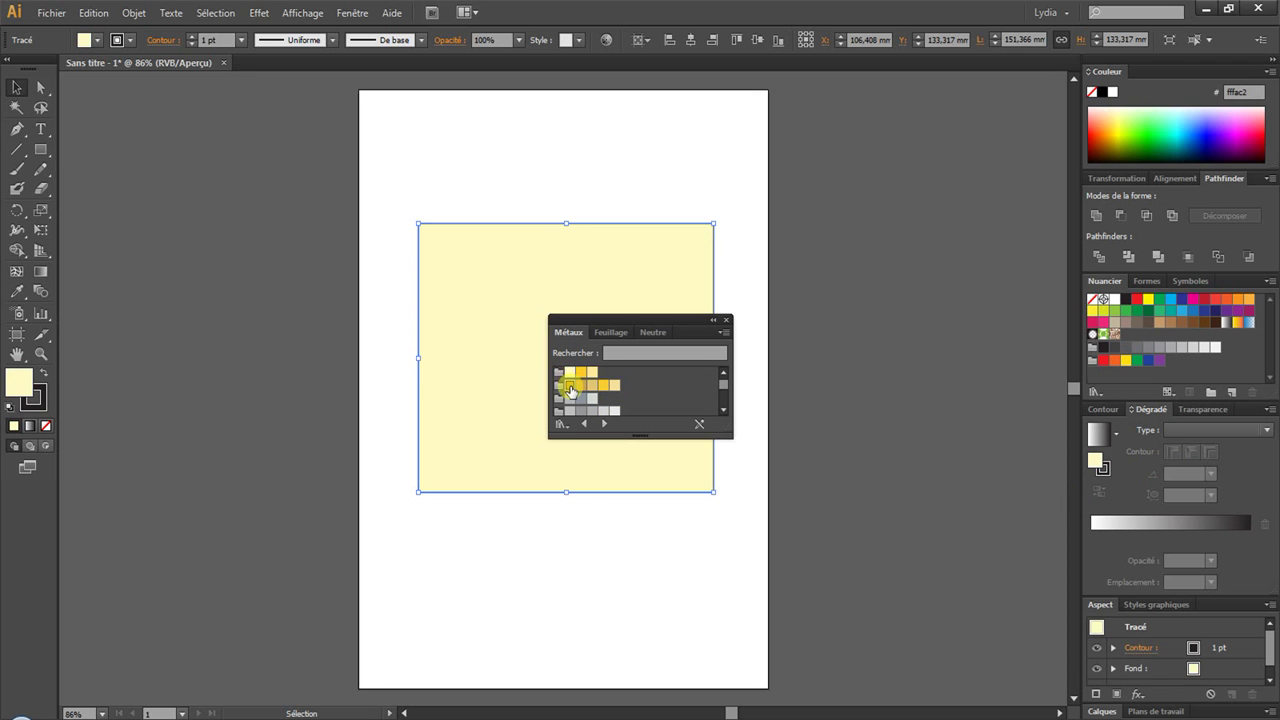
click(569, 385)
click(568, 399)
click(580, 398)
click(593, 386)
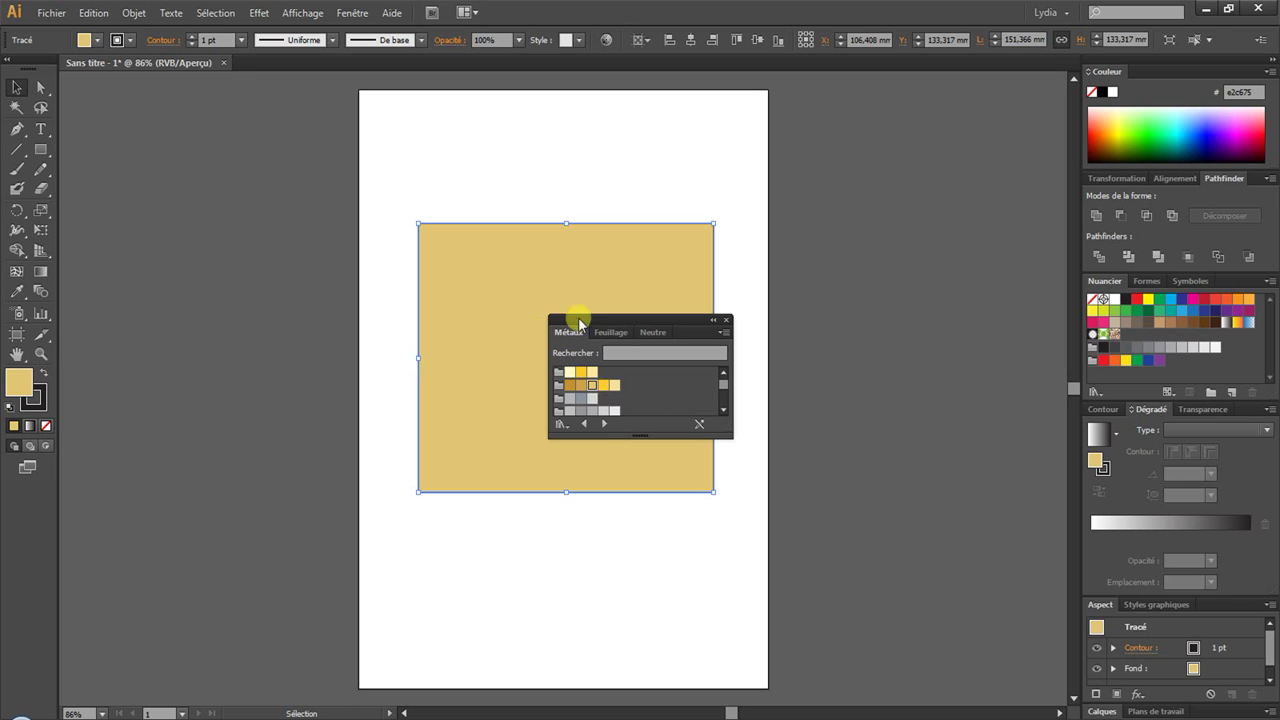
click(592, 385)
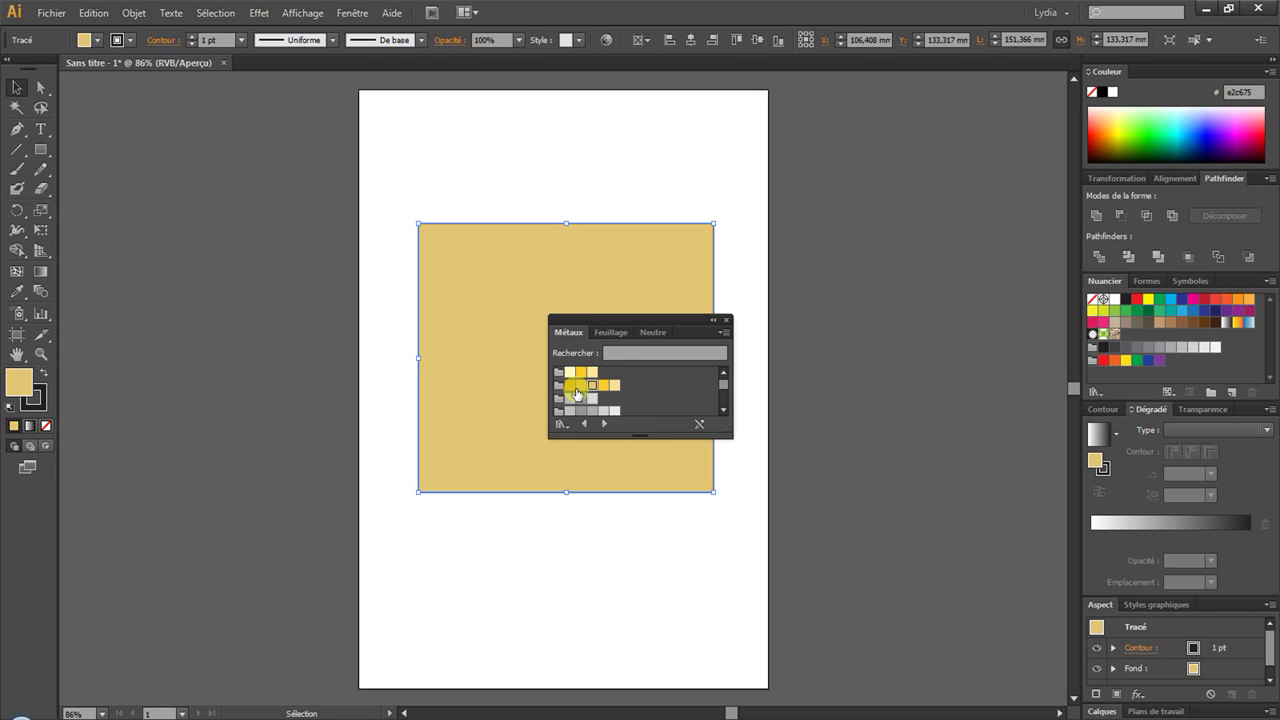
Fill the large rectangle with gold cda349 and add that swatch and its whole colour group to the document swatches.
click(581, 387)
drag(581, 387, 1109, 378)
drag(1140, 337, 1141, 337)
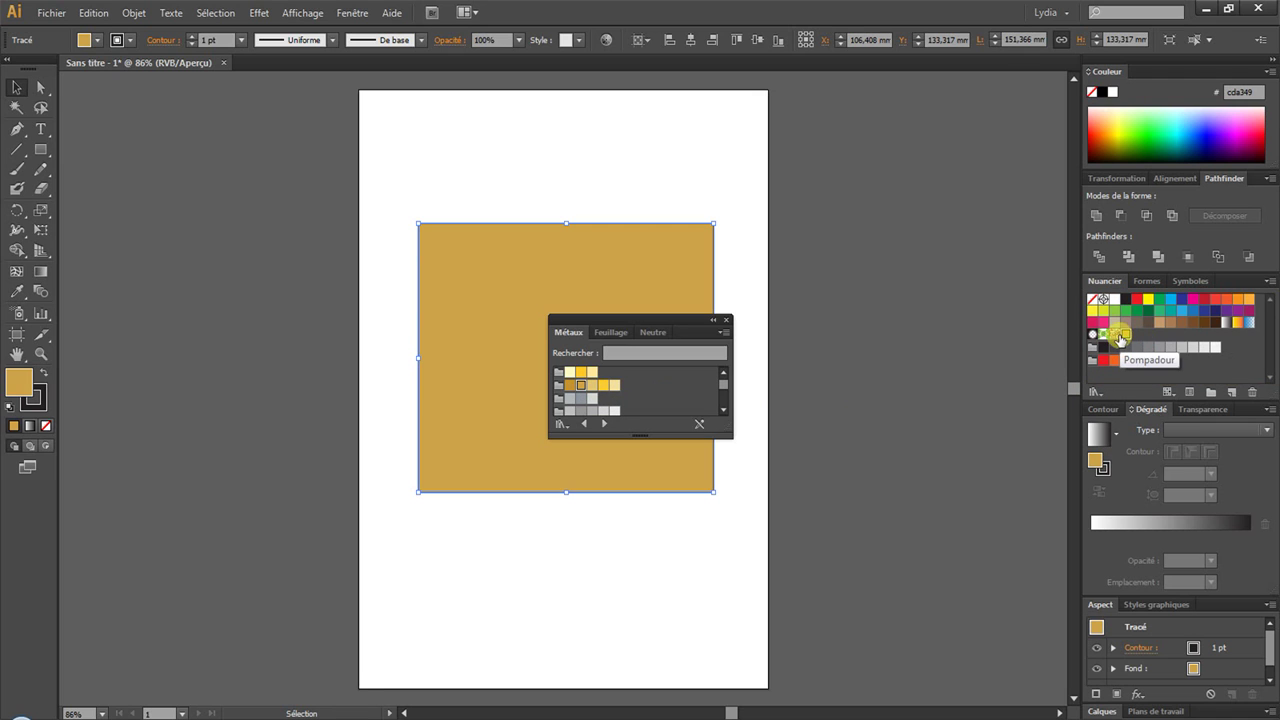
click(559, 386)
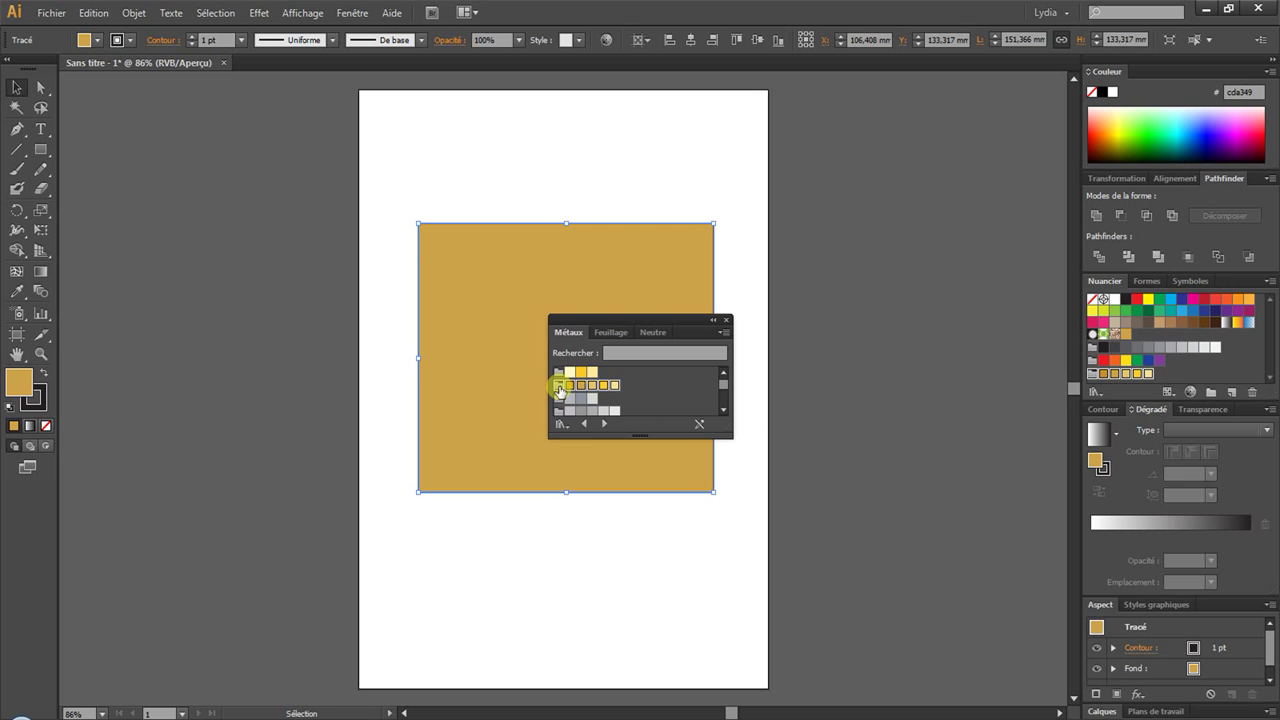
Browse the swatch libraries from Métaux on, through Pierre et brique, Saisons and RVB de base to Couleur chaude, and close the library panel.
drag(559, 387, 1091, 377)
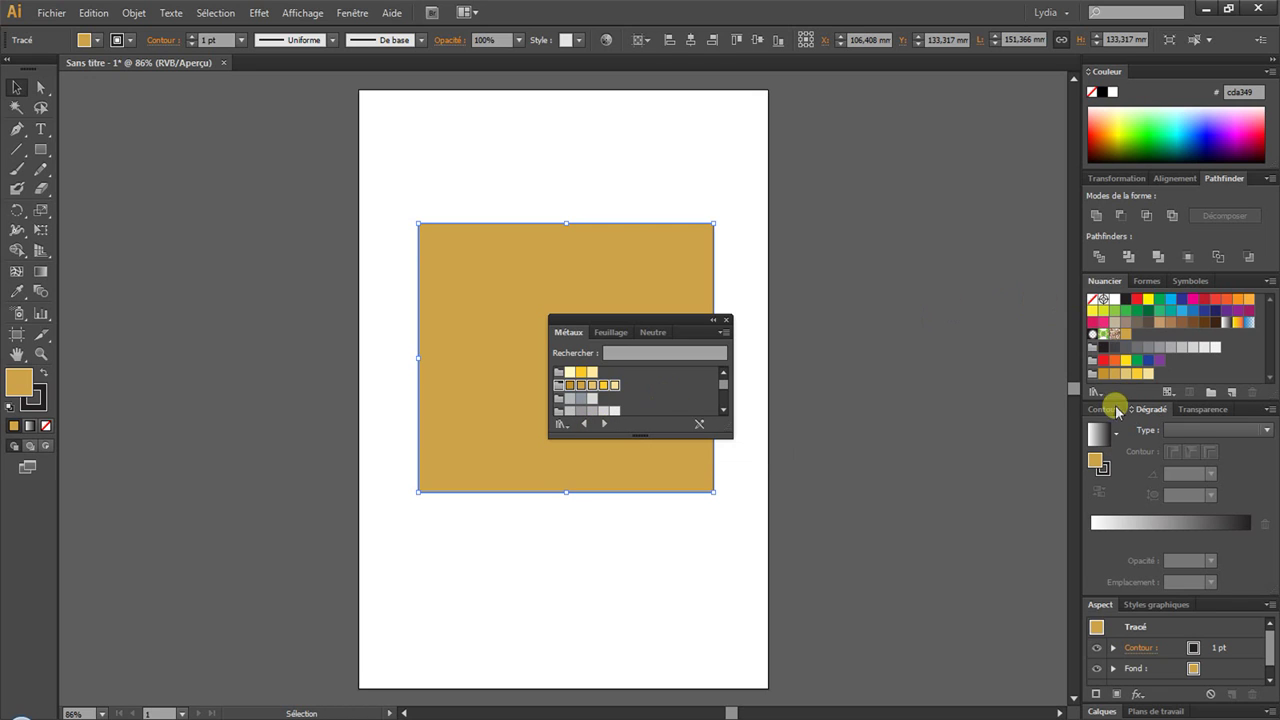
click(604, 424)
click(604, 424)
click(604, 424)
click(604, 424)
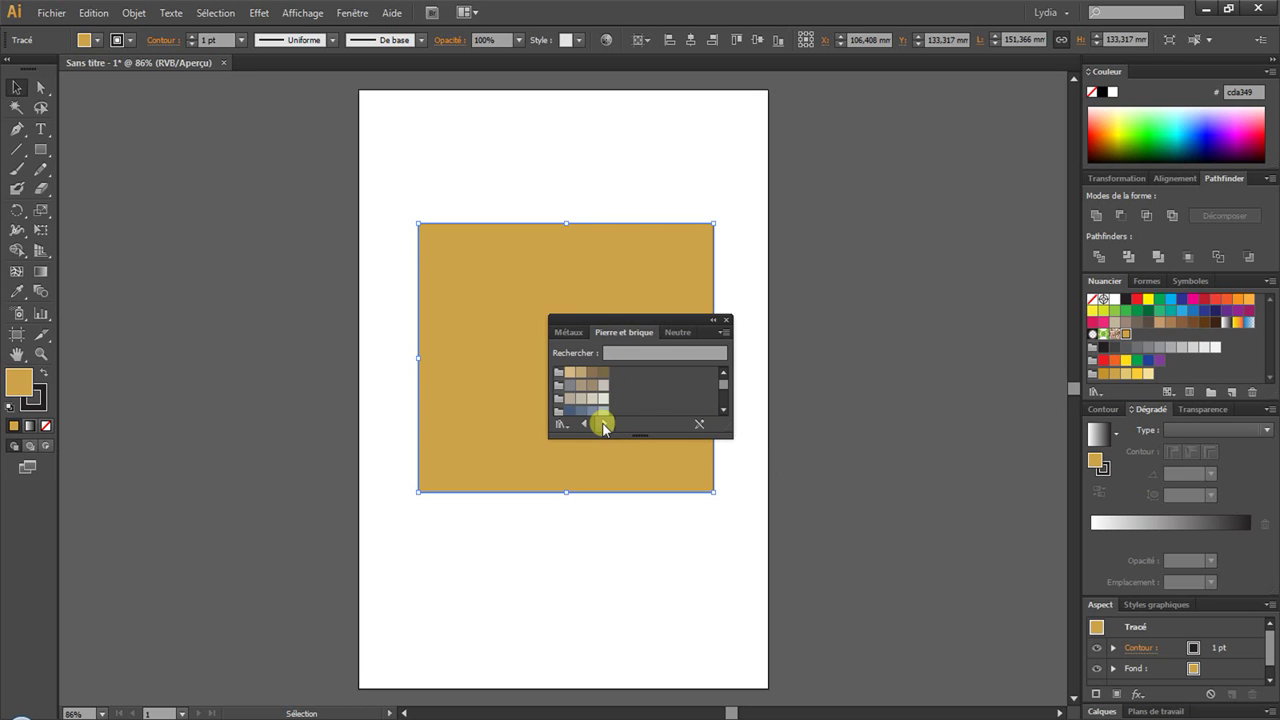
click(604, 424)
click(604, 424)
click(604, 424)
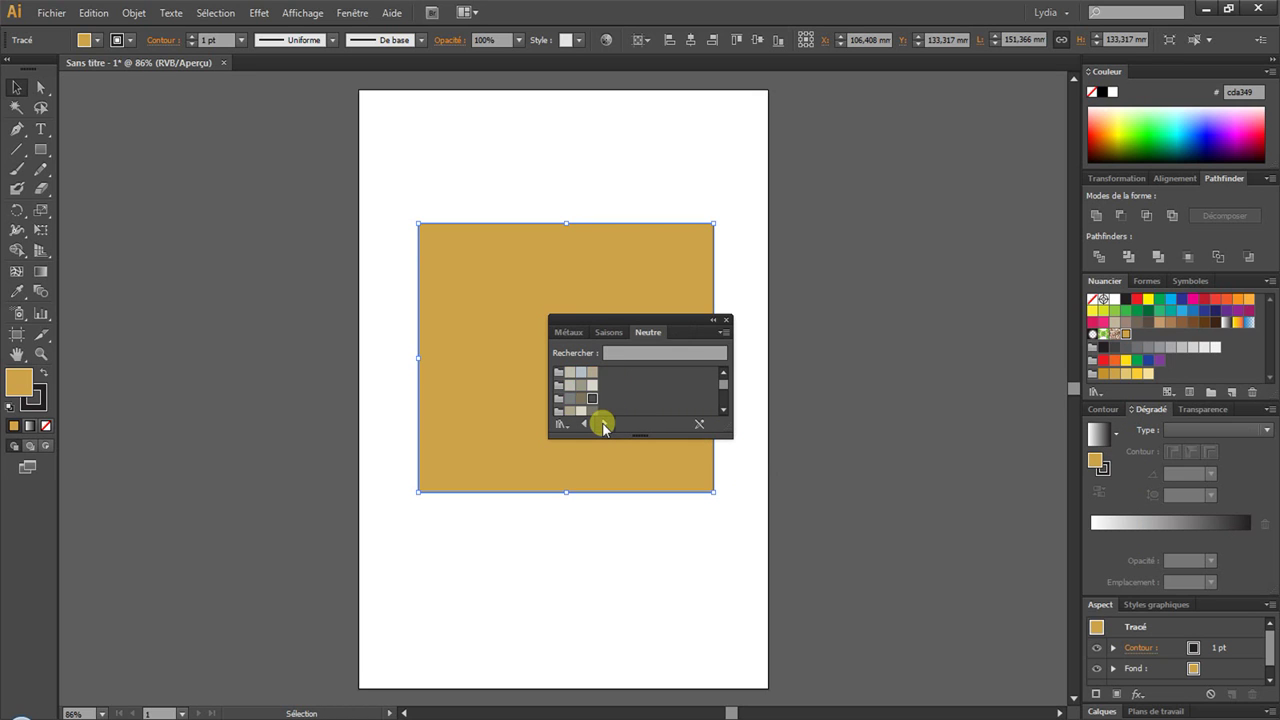
click(604, 424)
click(604, 424)
click(604, 424)
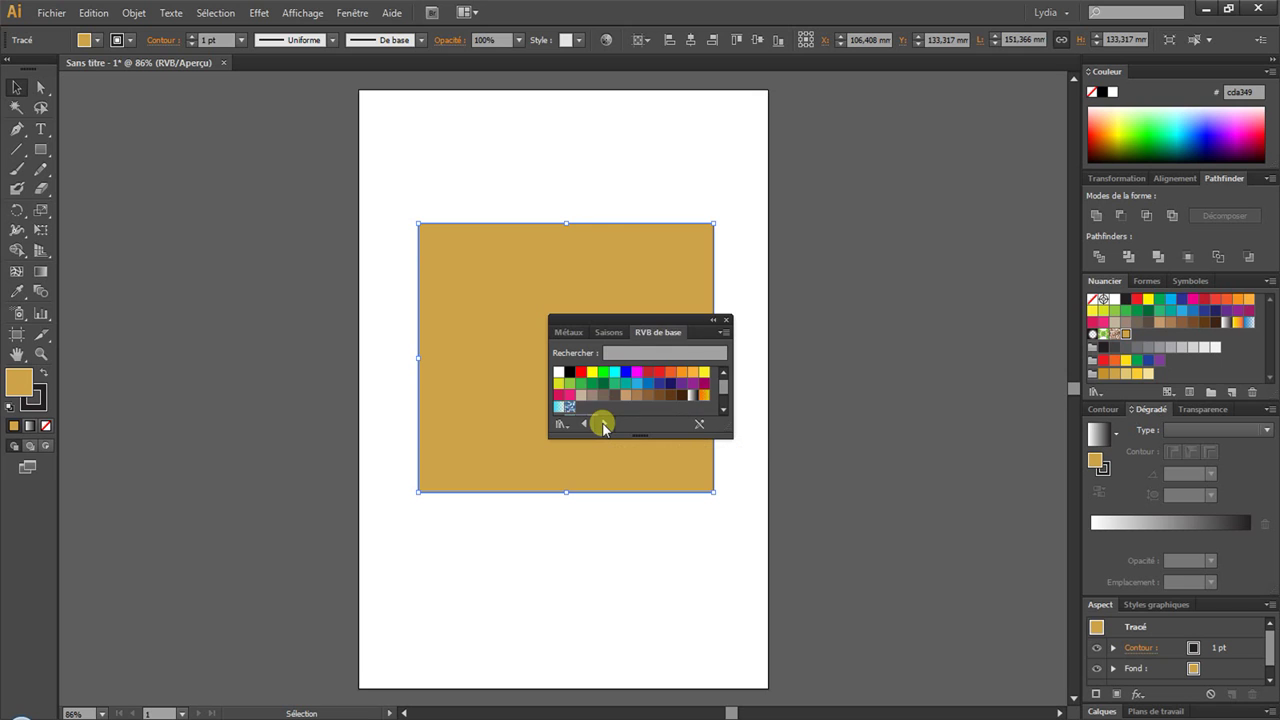
click(604, 424)
click(604, 424)
click(604, 424)
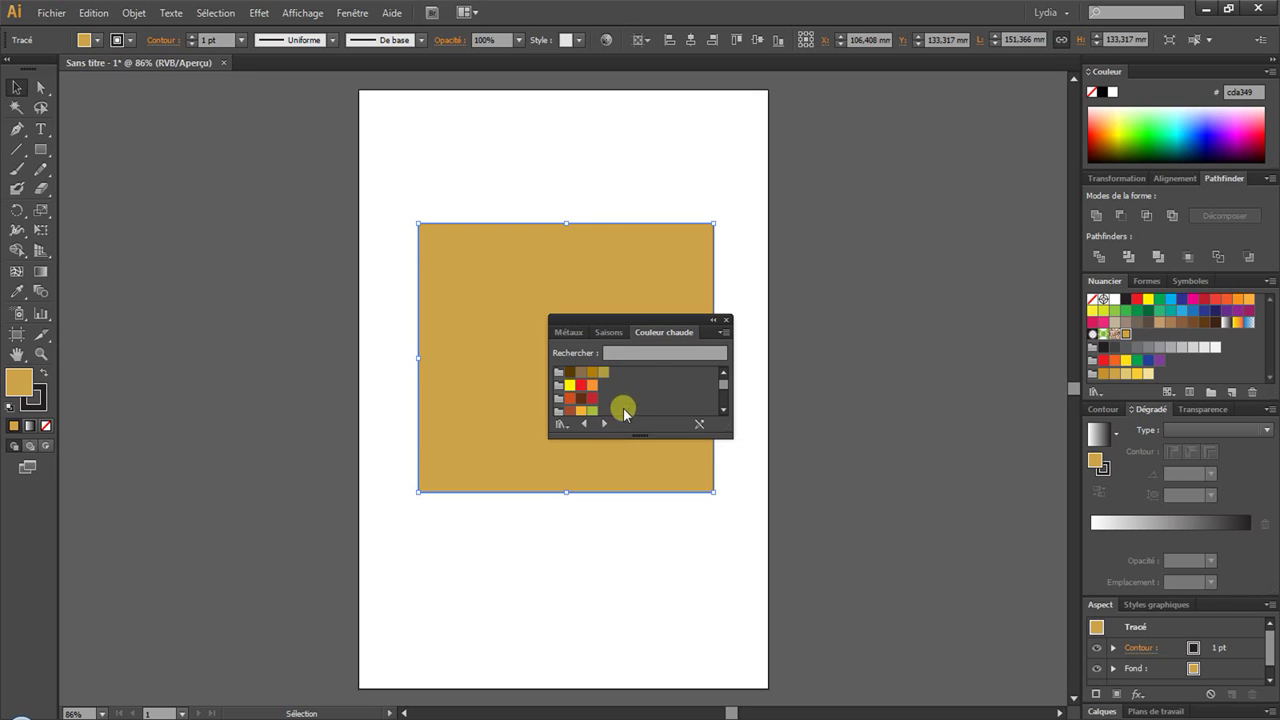
click(725, 323)
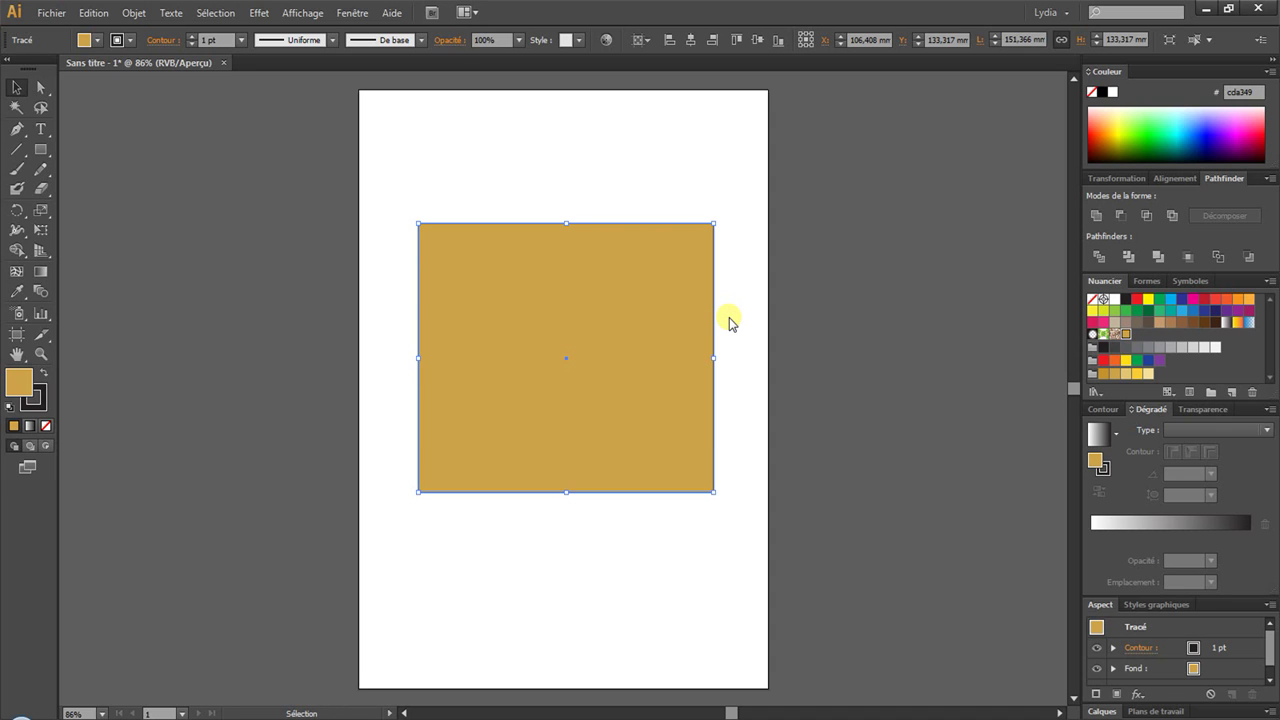
Change the large rectangle's fill to beige eacfa0 with the colour picker and remove its stroke.
double_click(18, 381)
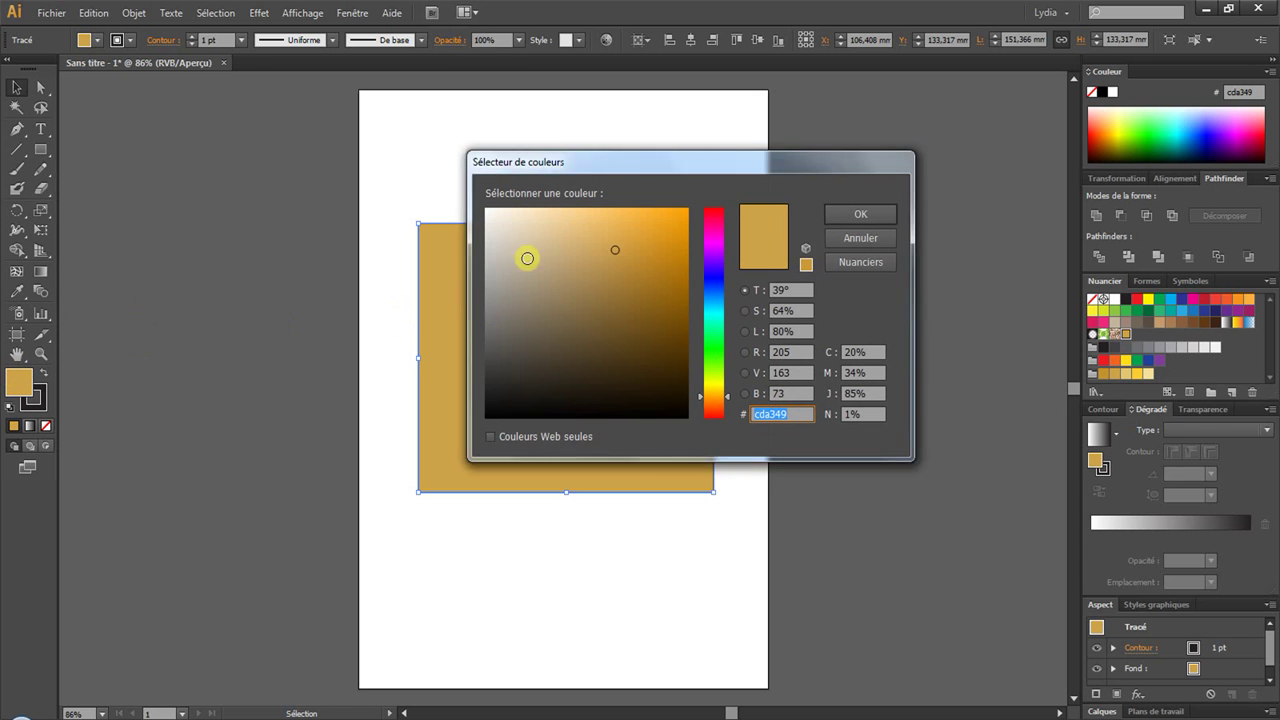
click(552, 220)
click(857, 214)
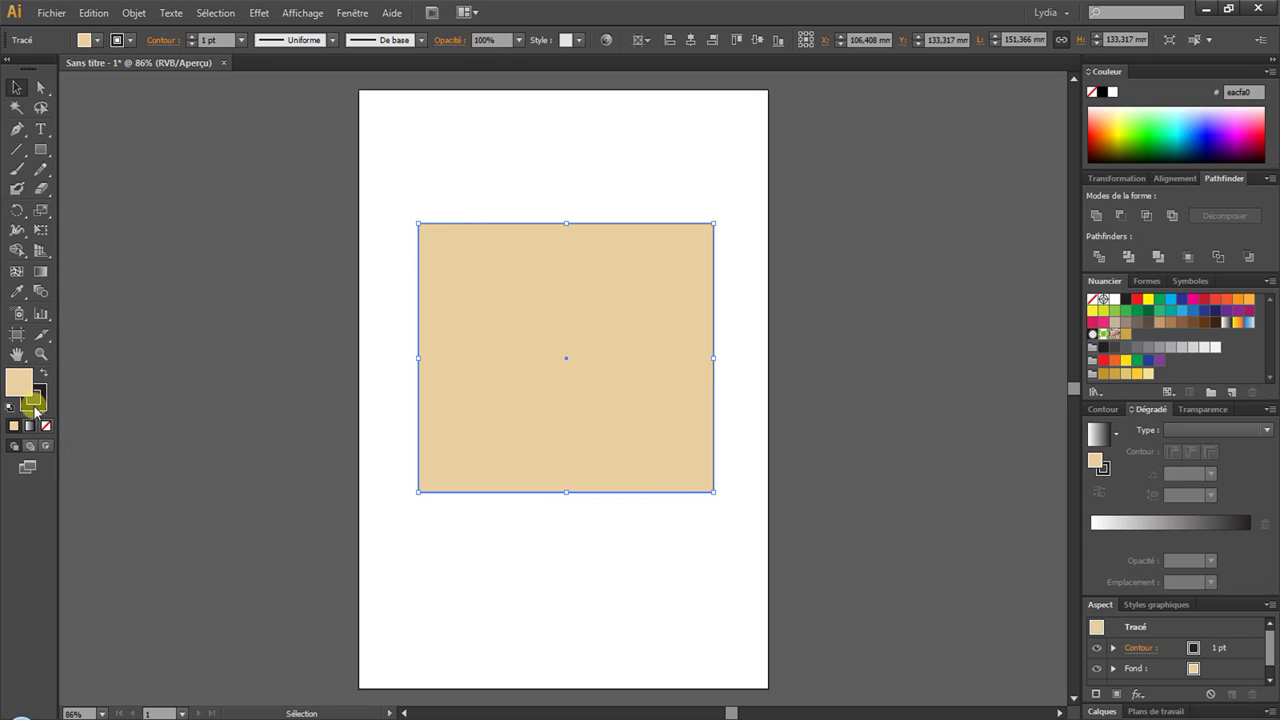
click(36, 398)
click(45, 425)
click(18, 381)
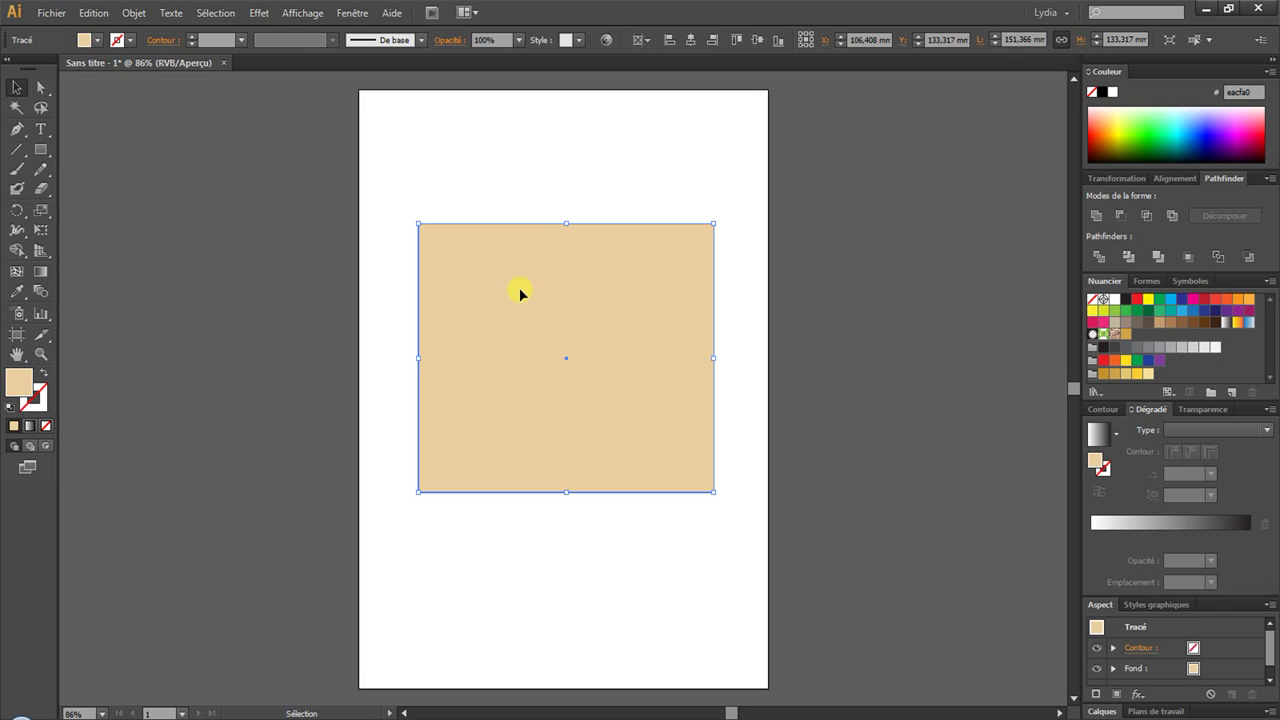
Save the large rectangle's beige fill as a document swatch and recolour the rectangle with orange-brown c4801e.
drag(519, 290, 1159, 340)
double_click(18, 381)
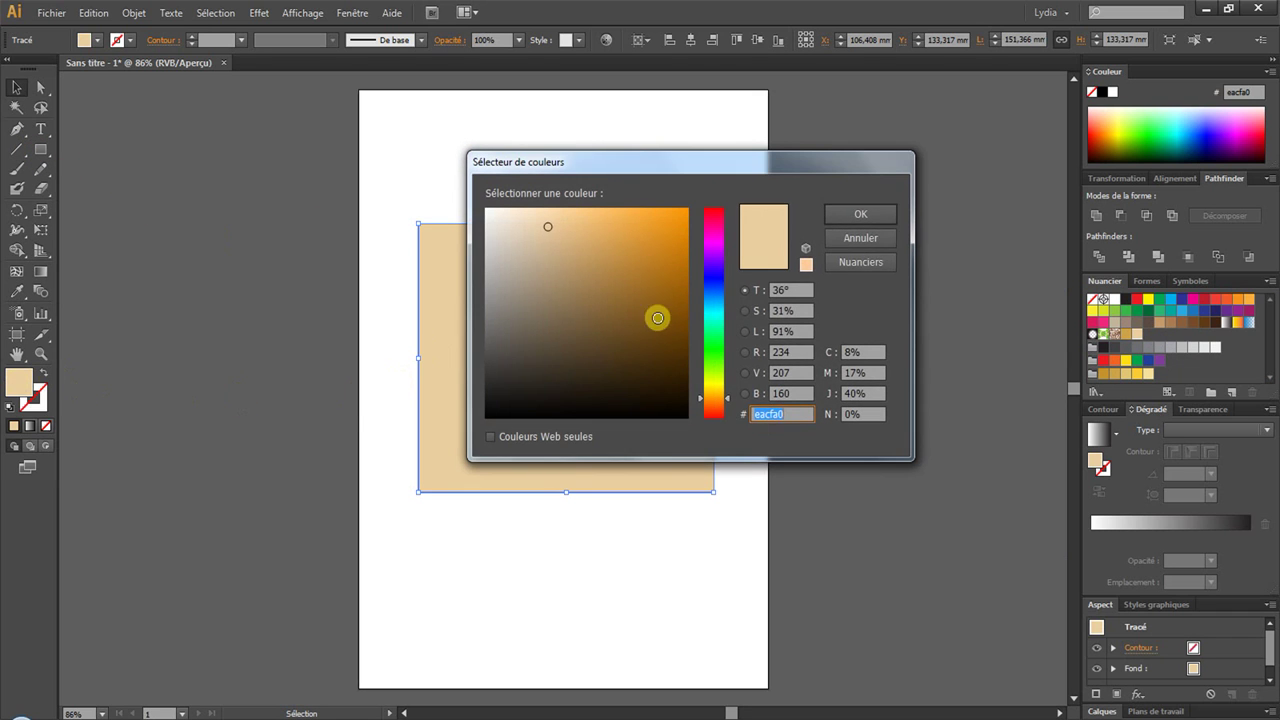
click(657, 257)
click(828, 215)
Draw a rectangle about 57 by 31 mm above the large one and fill it with the saved beige swatch.
click(41, 150)
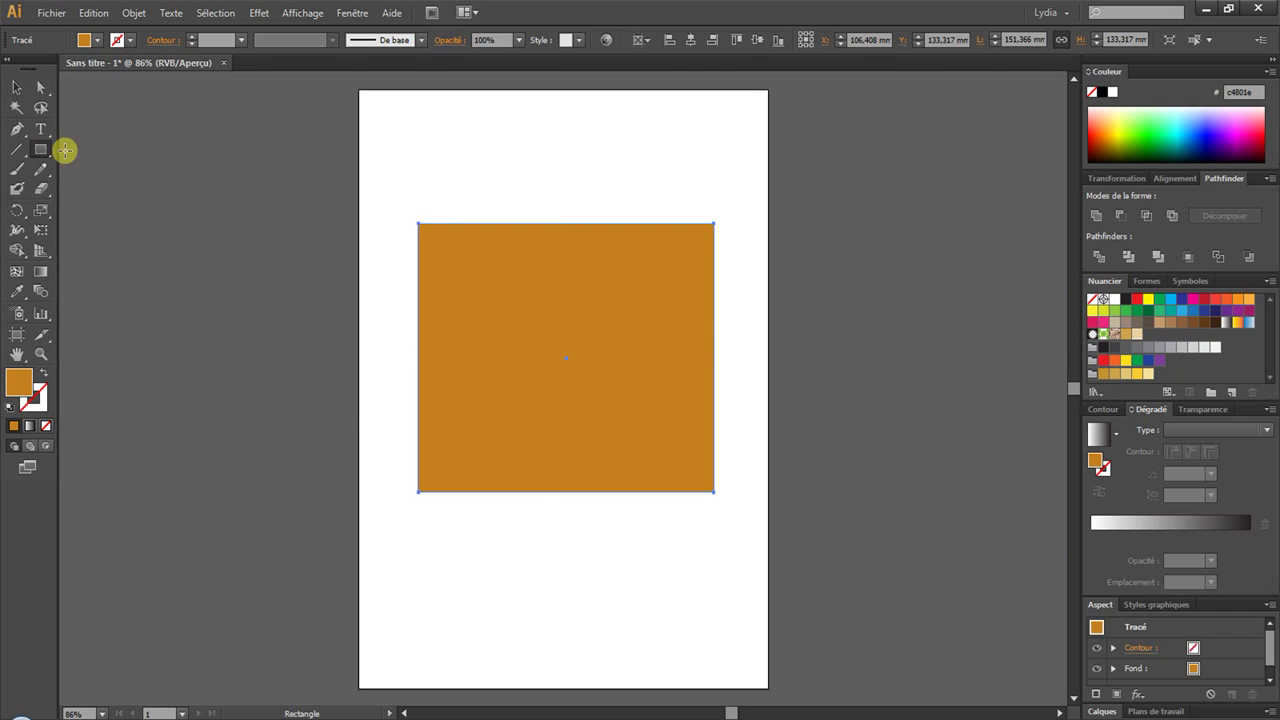
drag(520, 119, 632, 182)
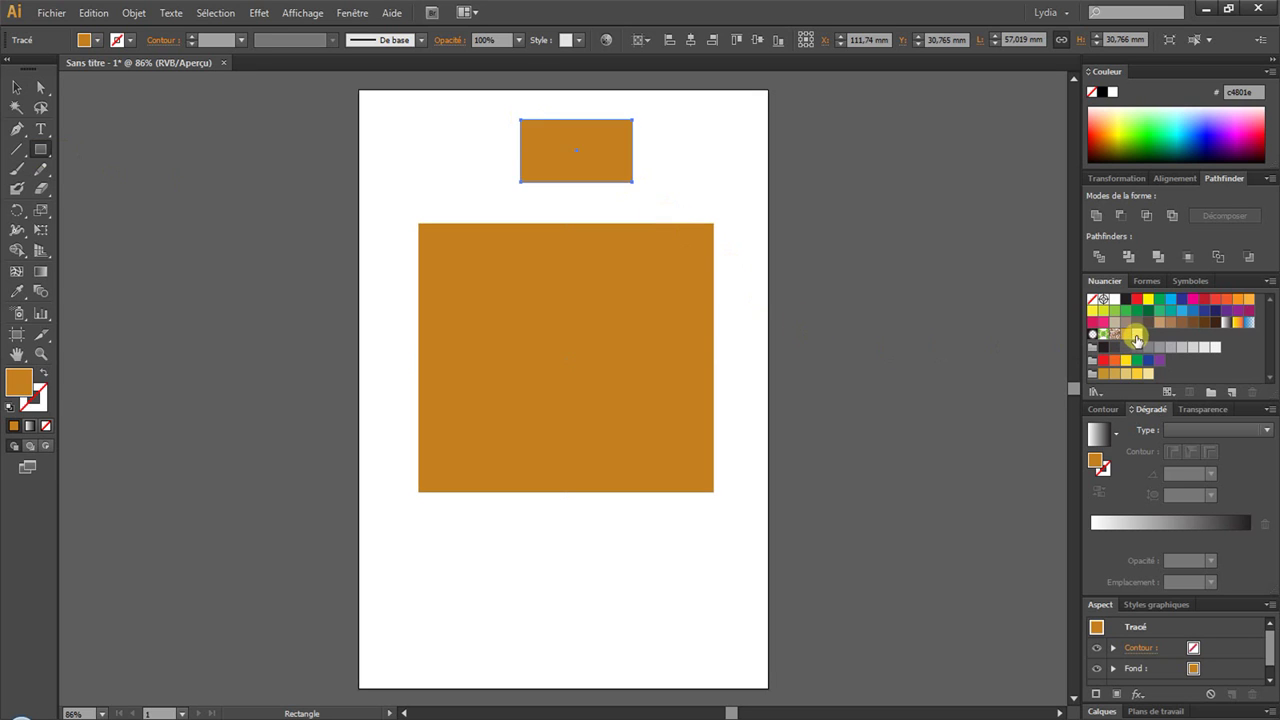
click(1137, 333)
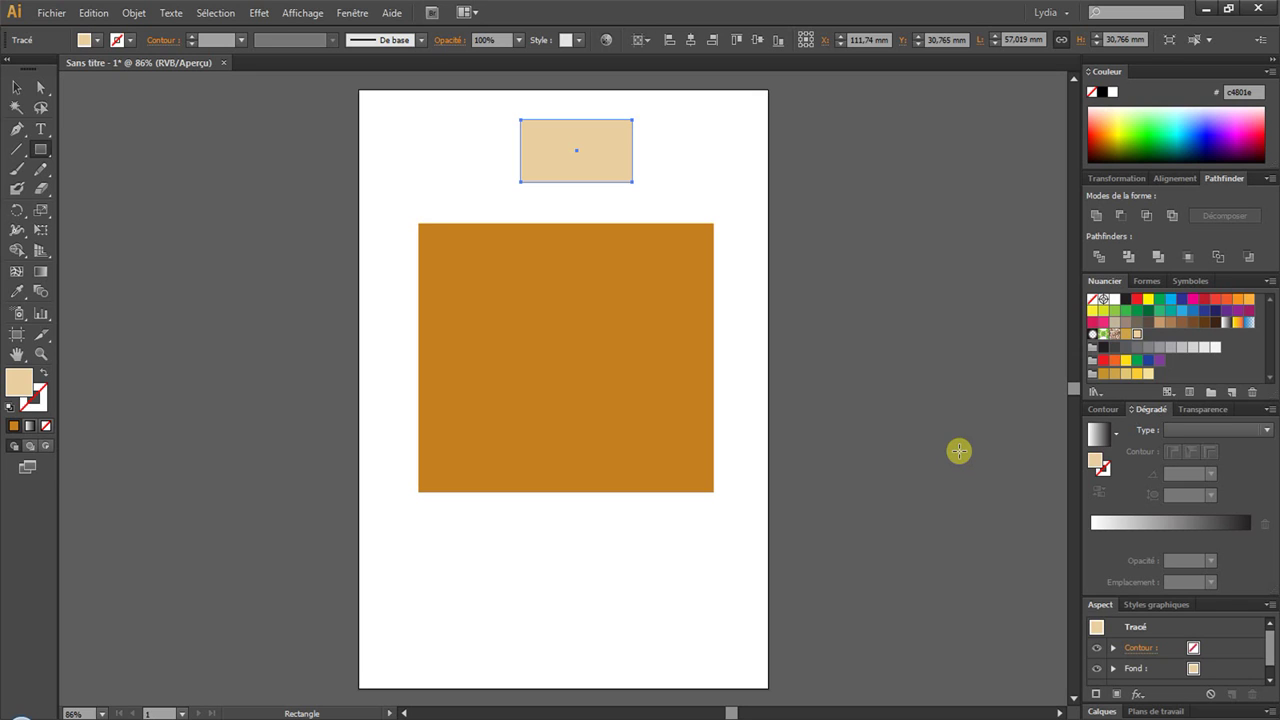
Look at the swatch library list, deselect the small rectangle, and view the display options for swatch types.
click(1093, 392)
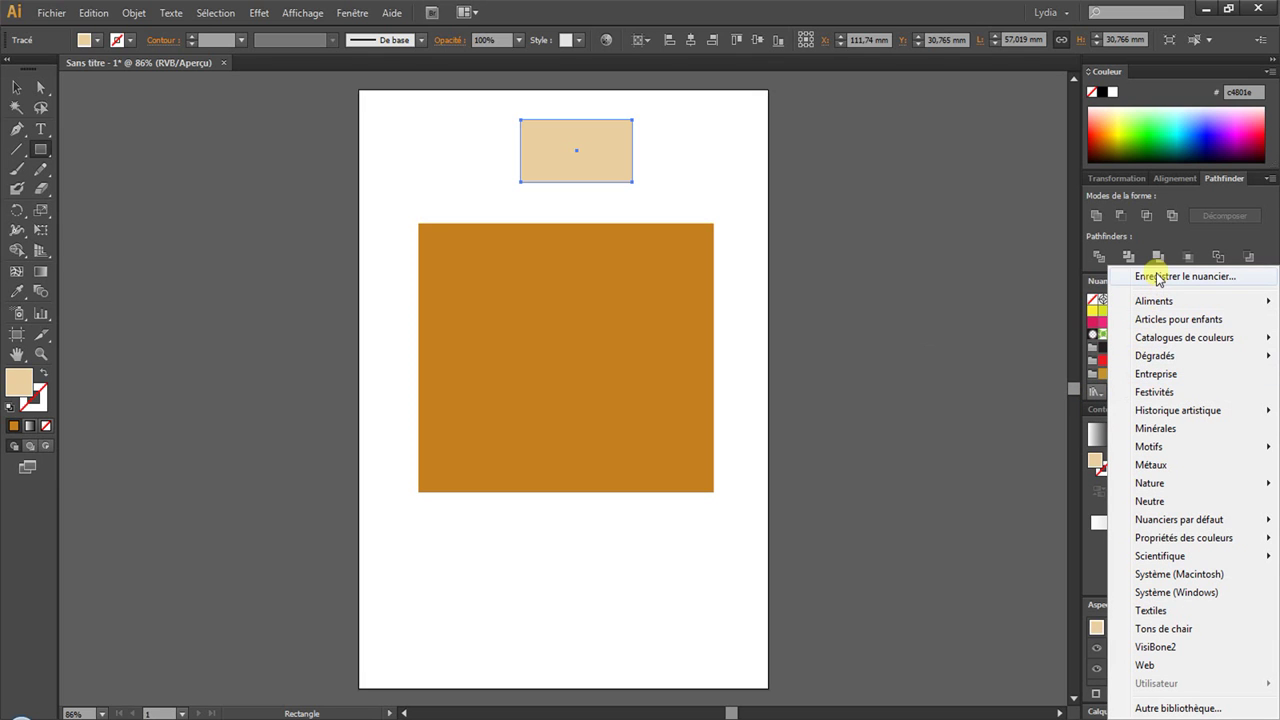
click(851, 489)
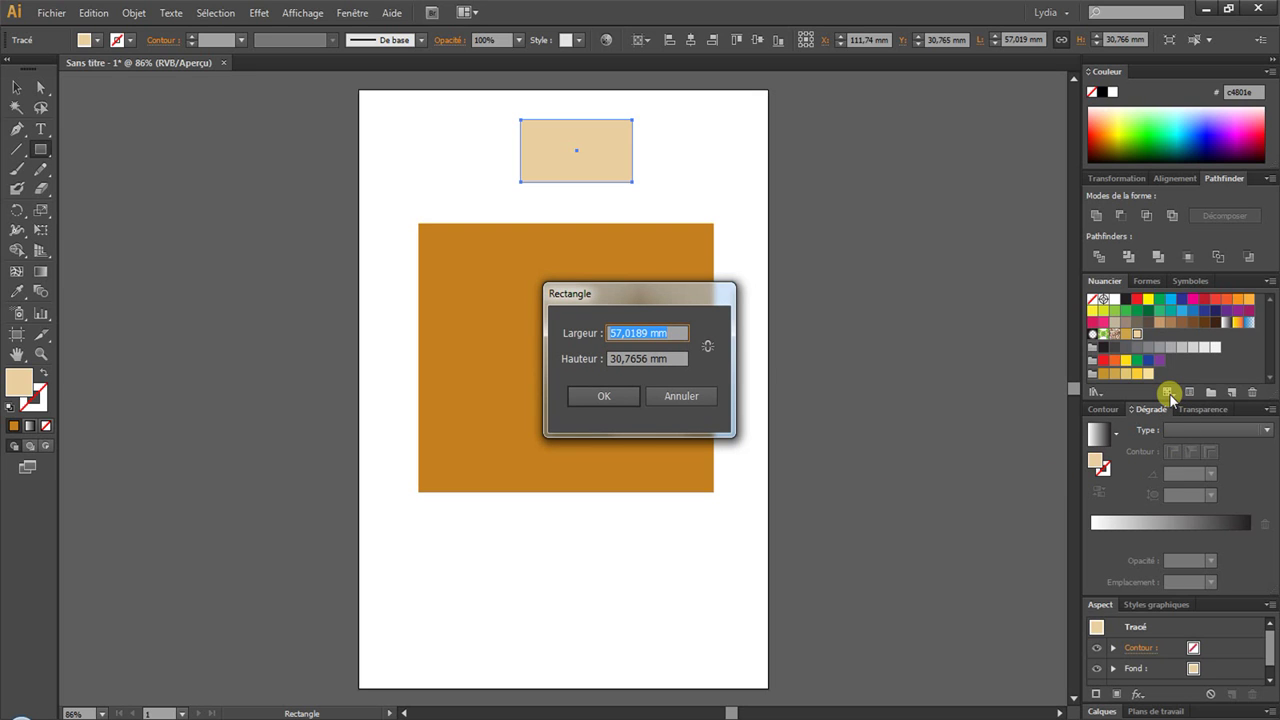
click(685, 396)
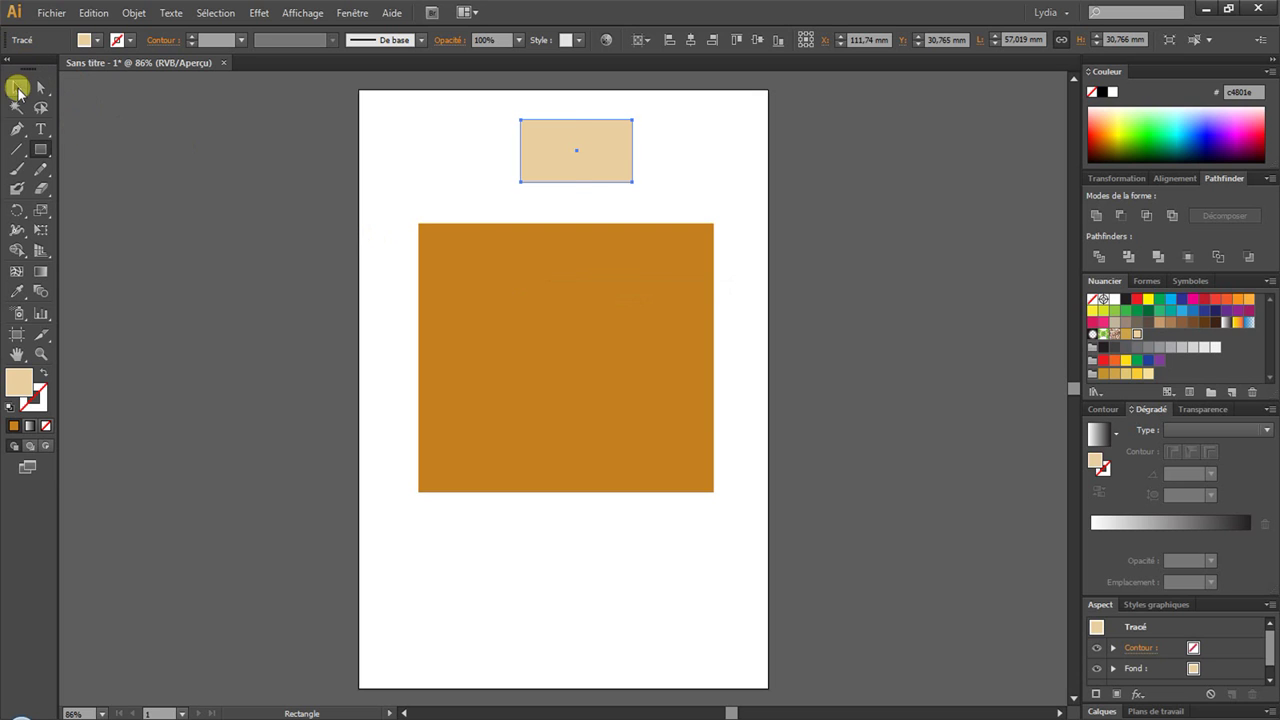
click(16, 87)
click(895, 400)
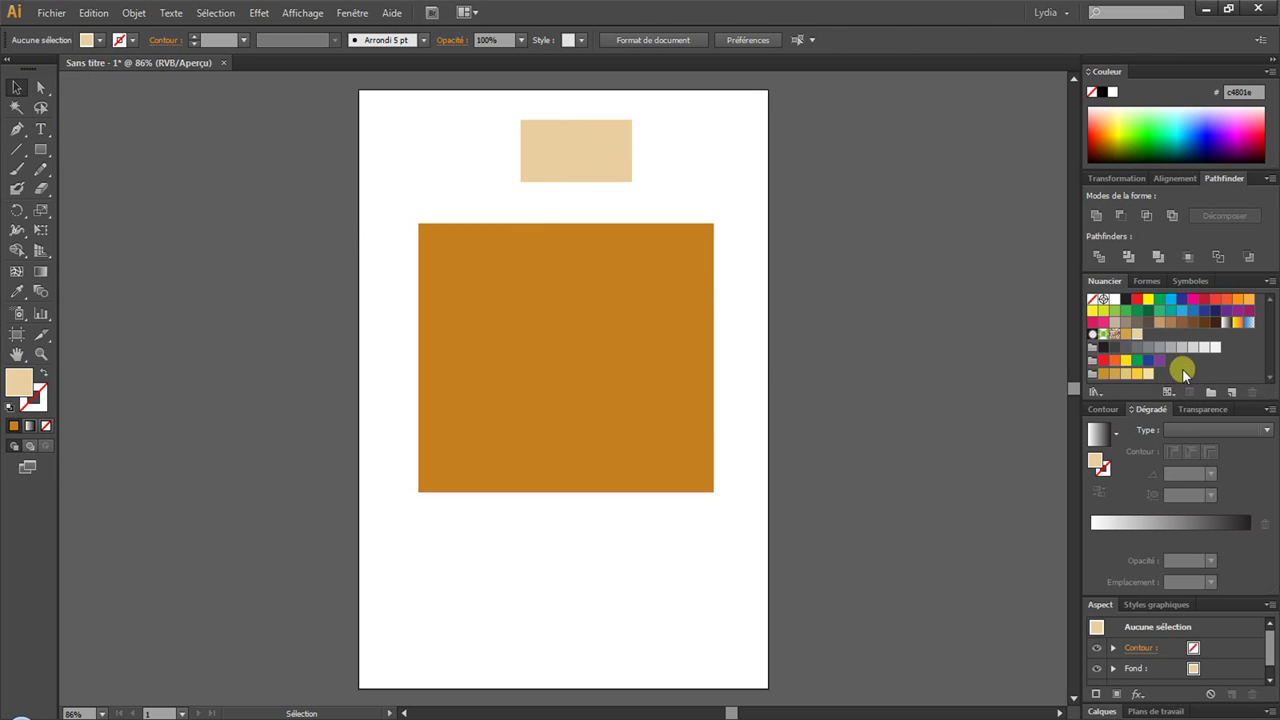
click(1167, 391)
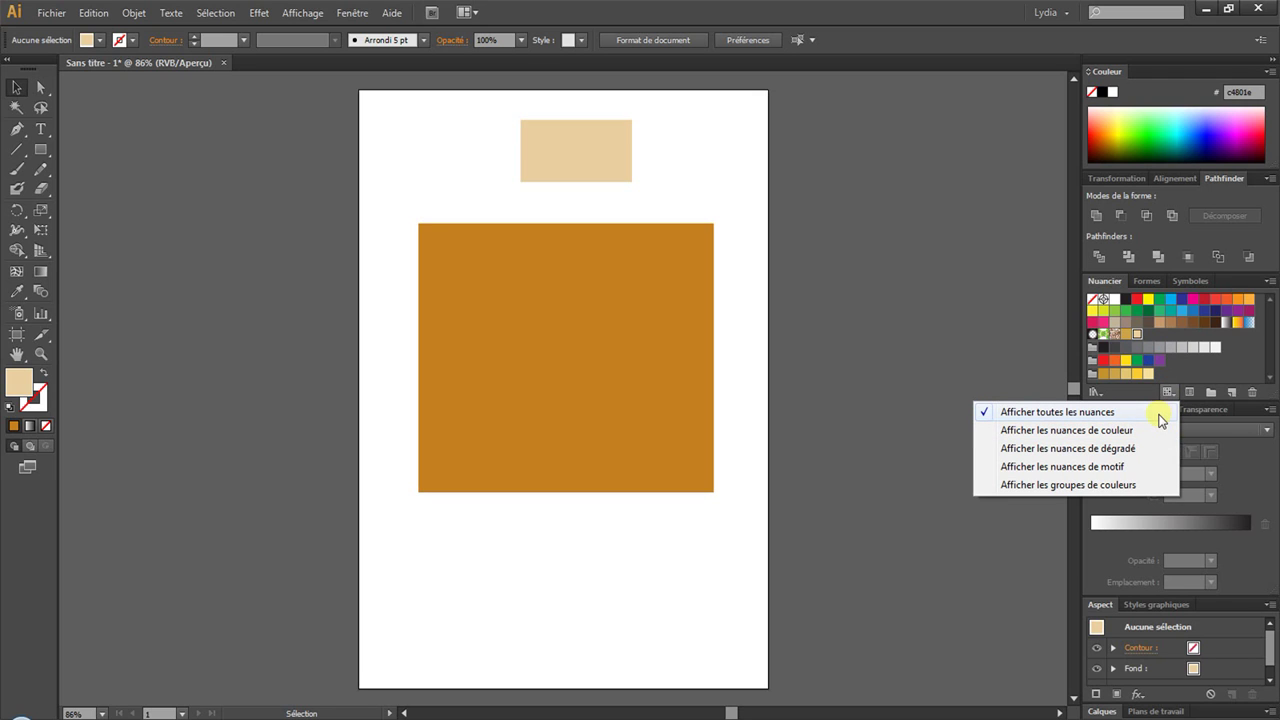
click(1200, 366)
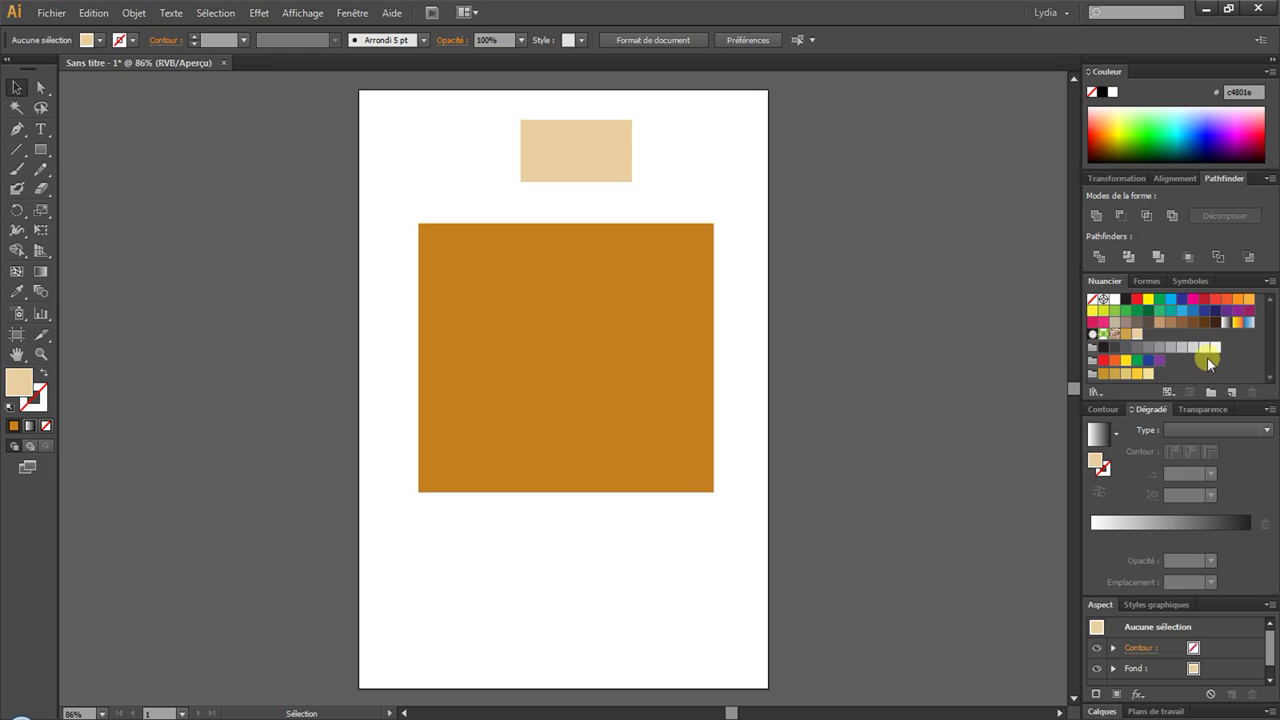
Try a red value of 115 in the options of the light grey e6e7e8 swatch and cancel the change.
click(1207, 348)
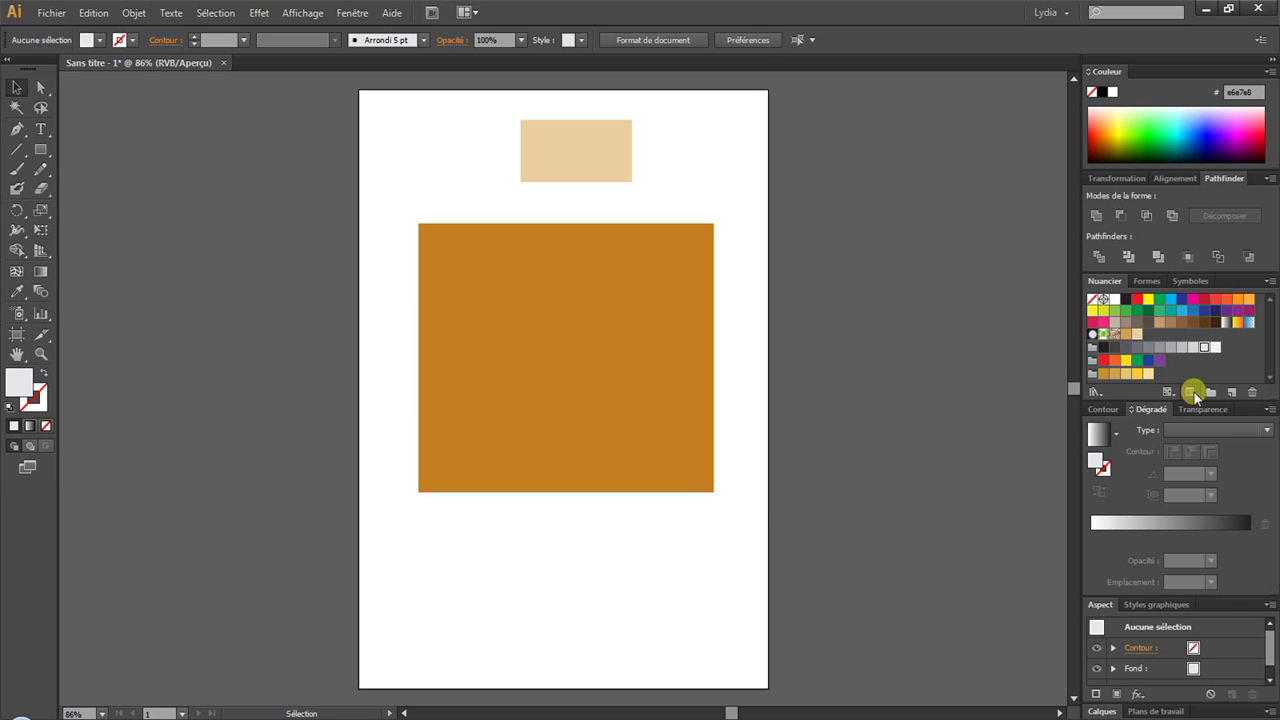
click(1194, 392)
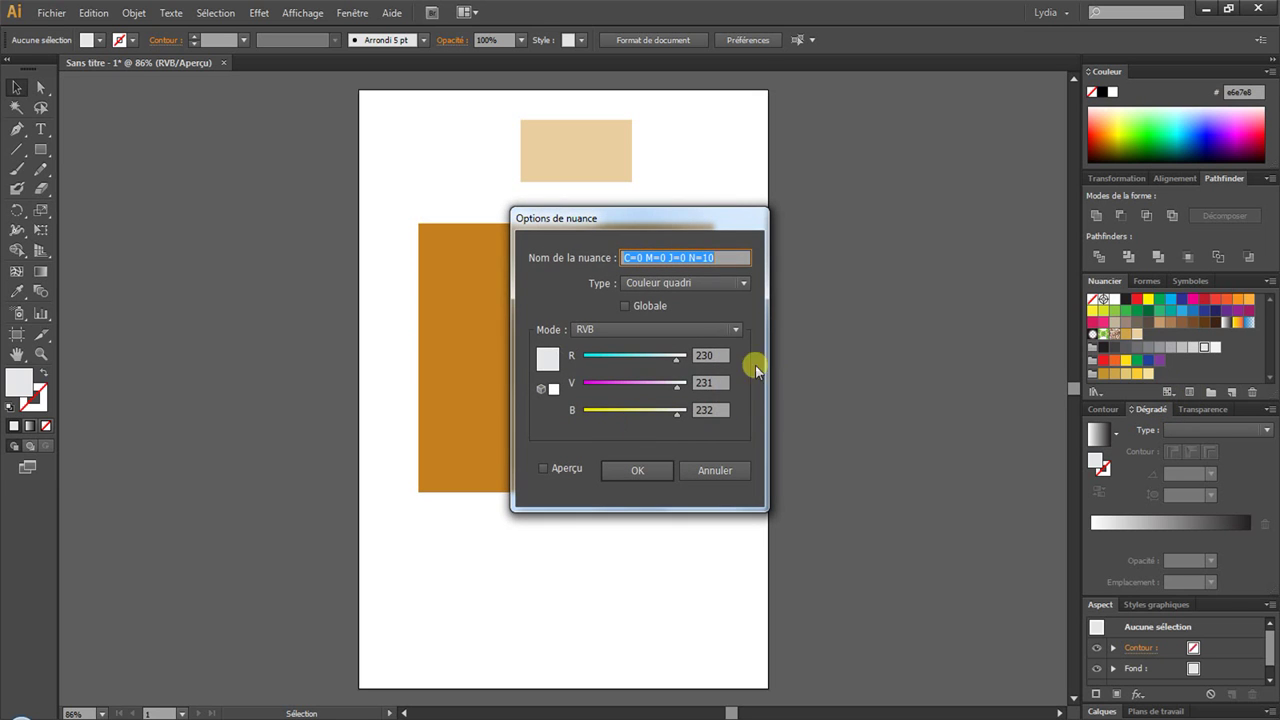
drag(677, 357, 631, 355)
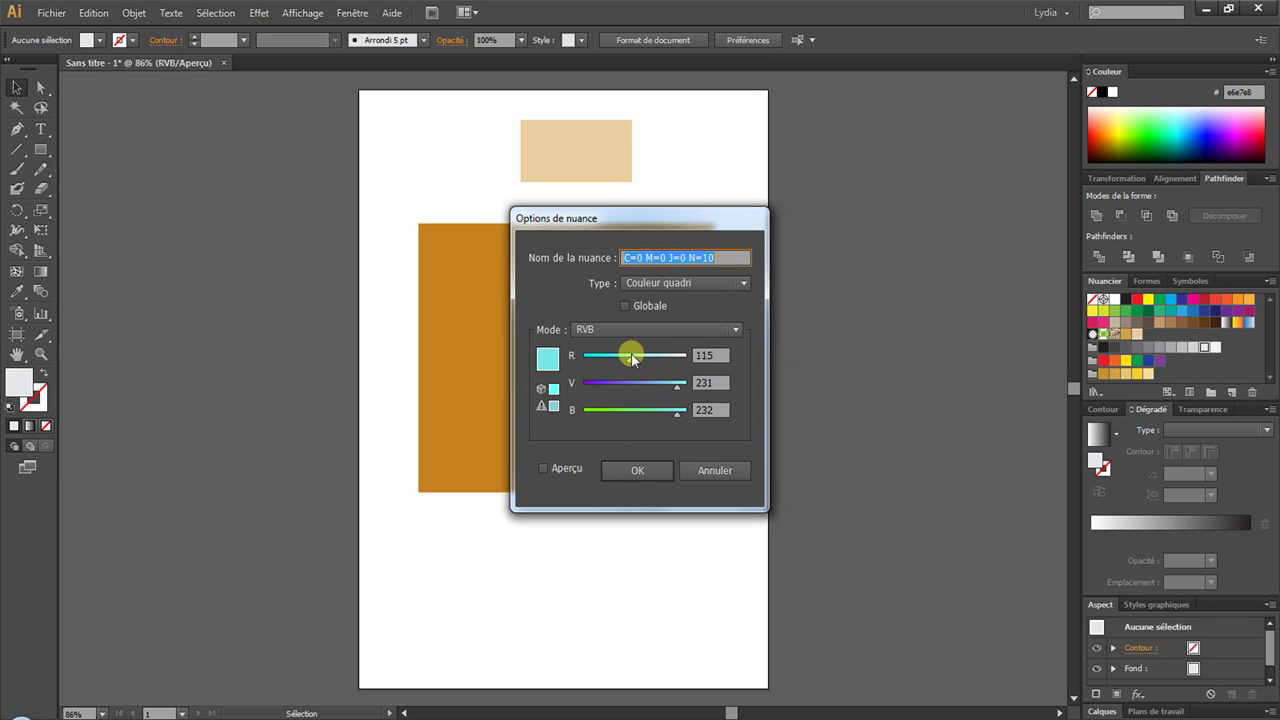
click(707, 475)
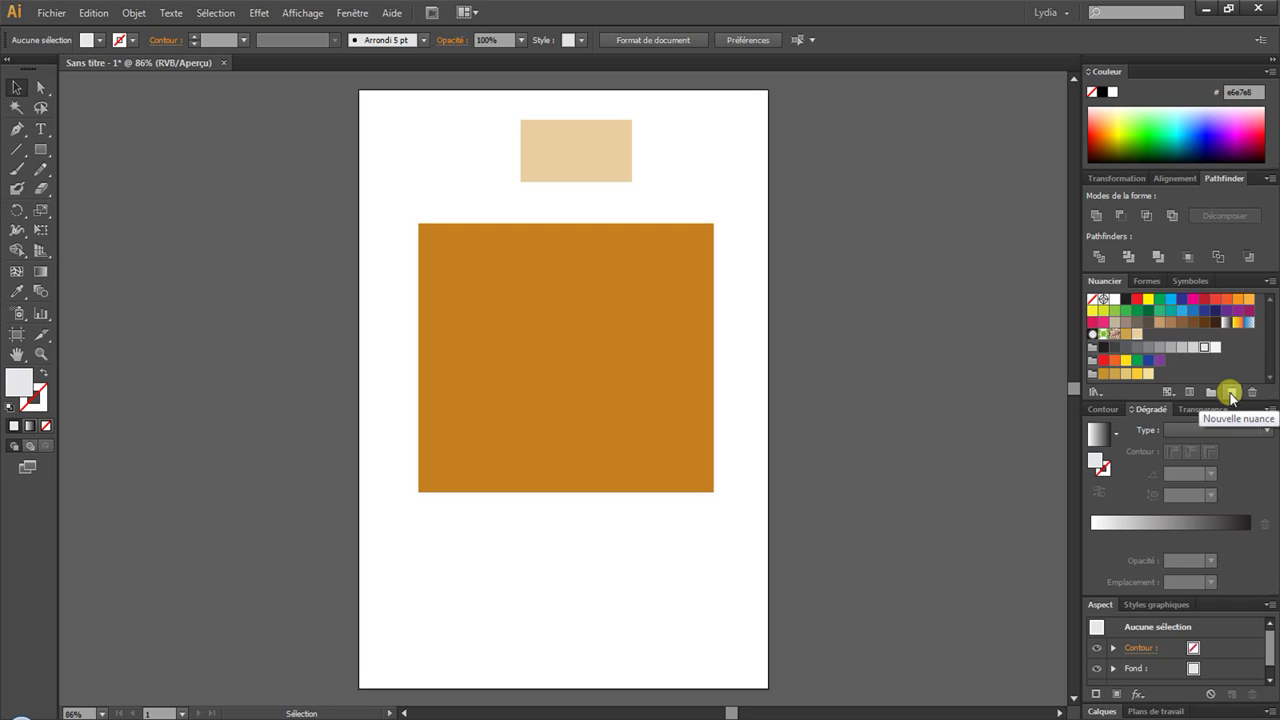
Move the lightest grey swatch f1f2f2 out of its colour group and return it to the end of the group.
click(1215, 347)
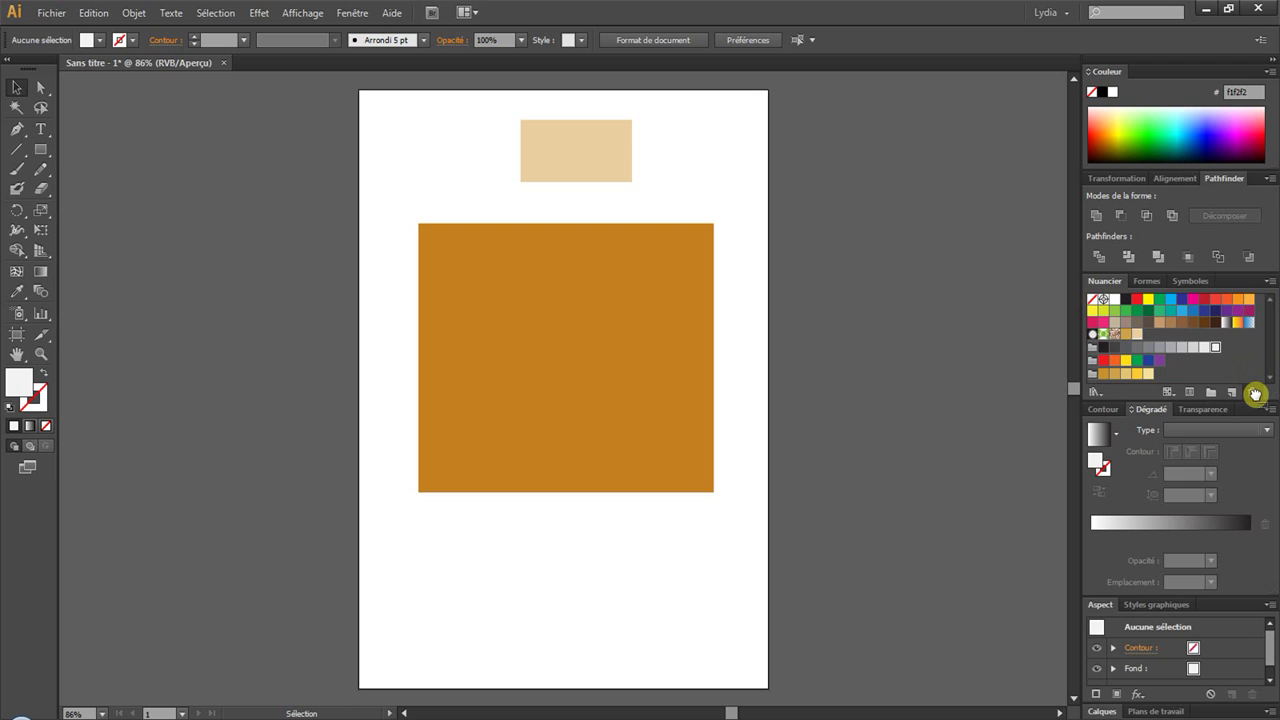
drag(1255, 394, 1232, 360)
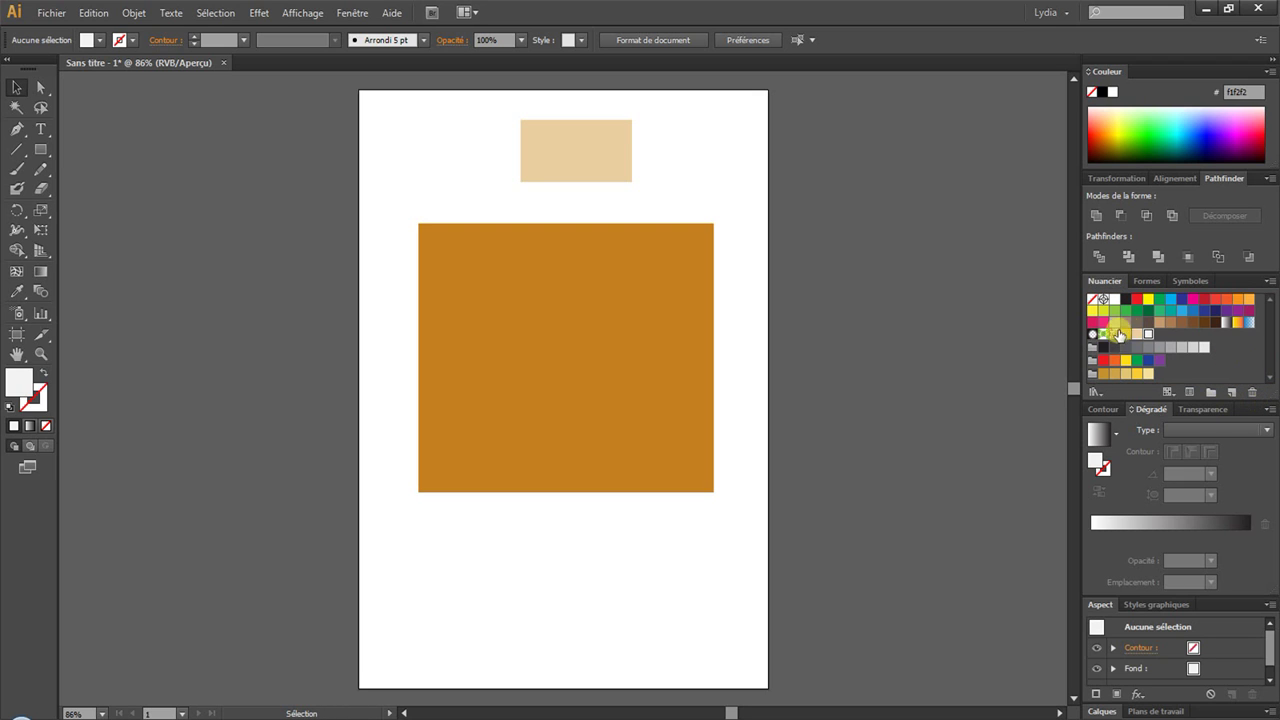
click(1148, 334)
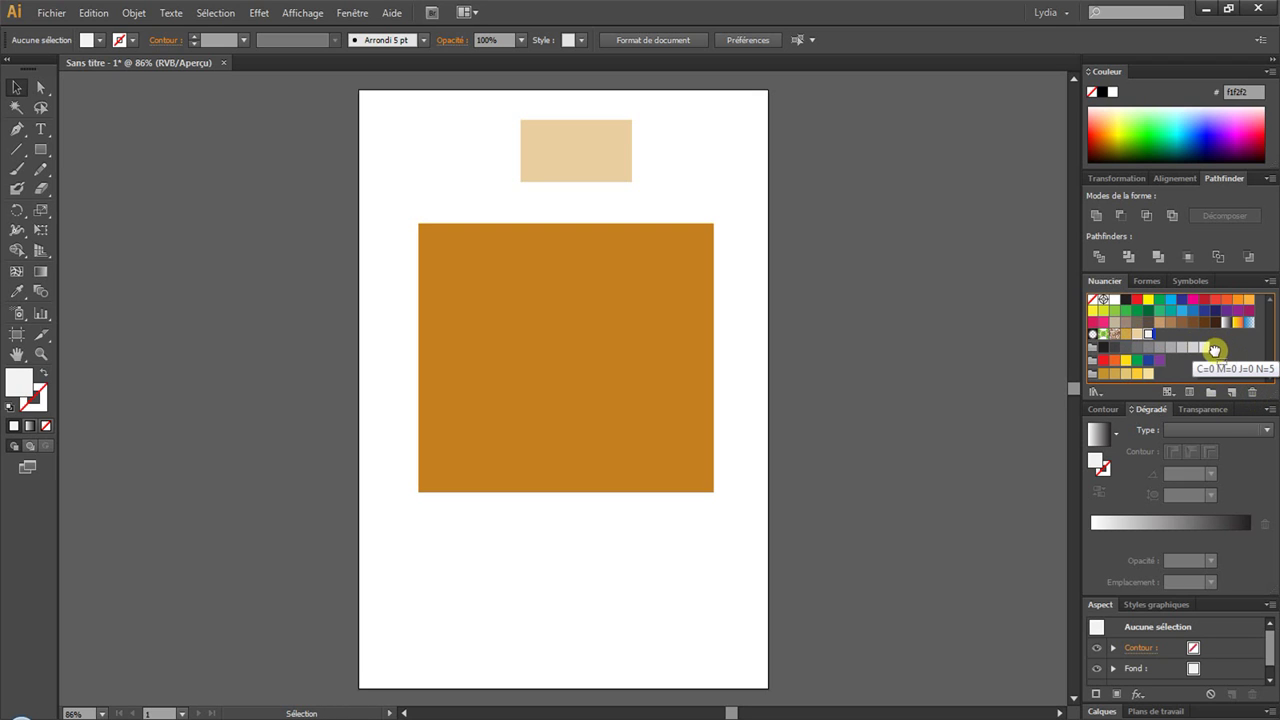
drag(1213, 348, 1214, 348)
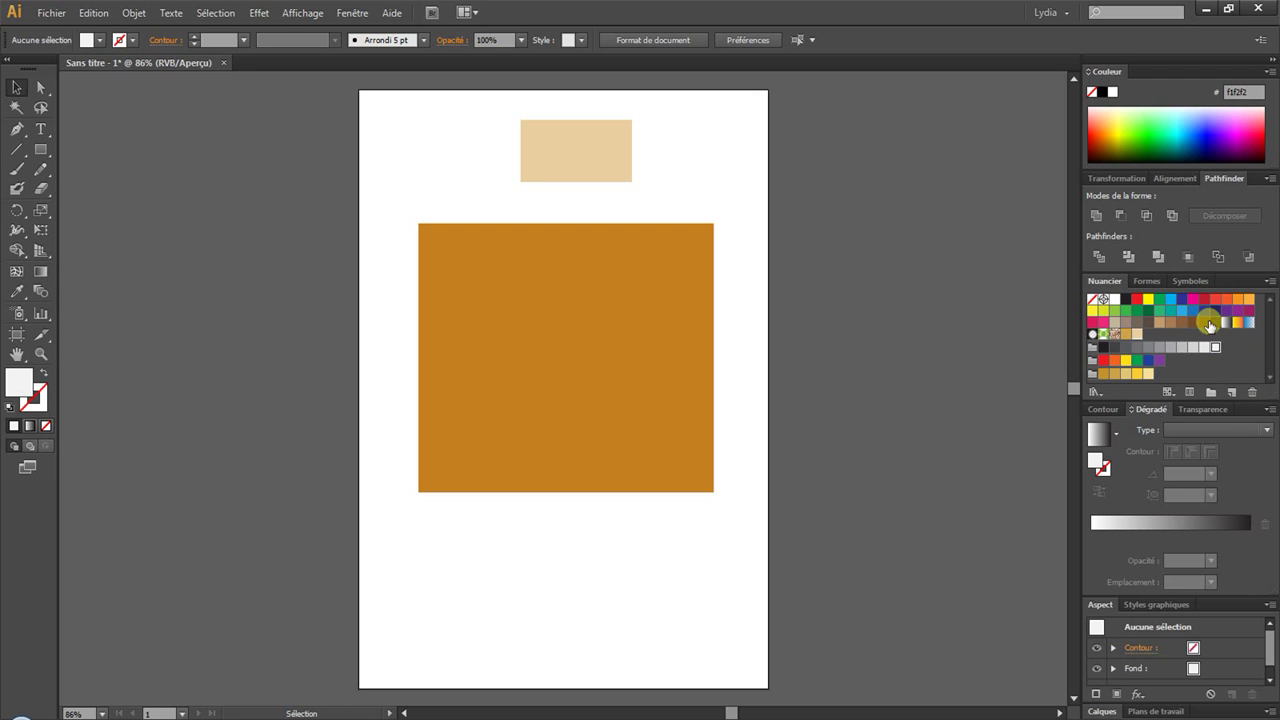
Delete the small beige rectangle and fill the large one with the default white-to-black linear gradient.
click(609, 151)
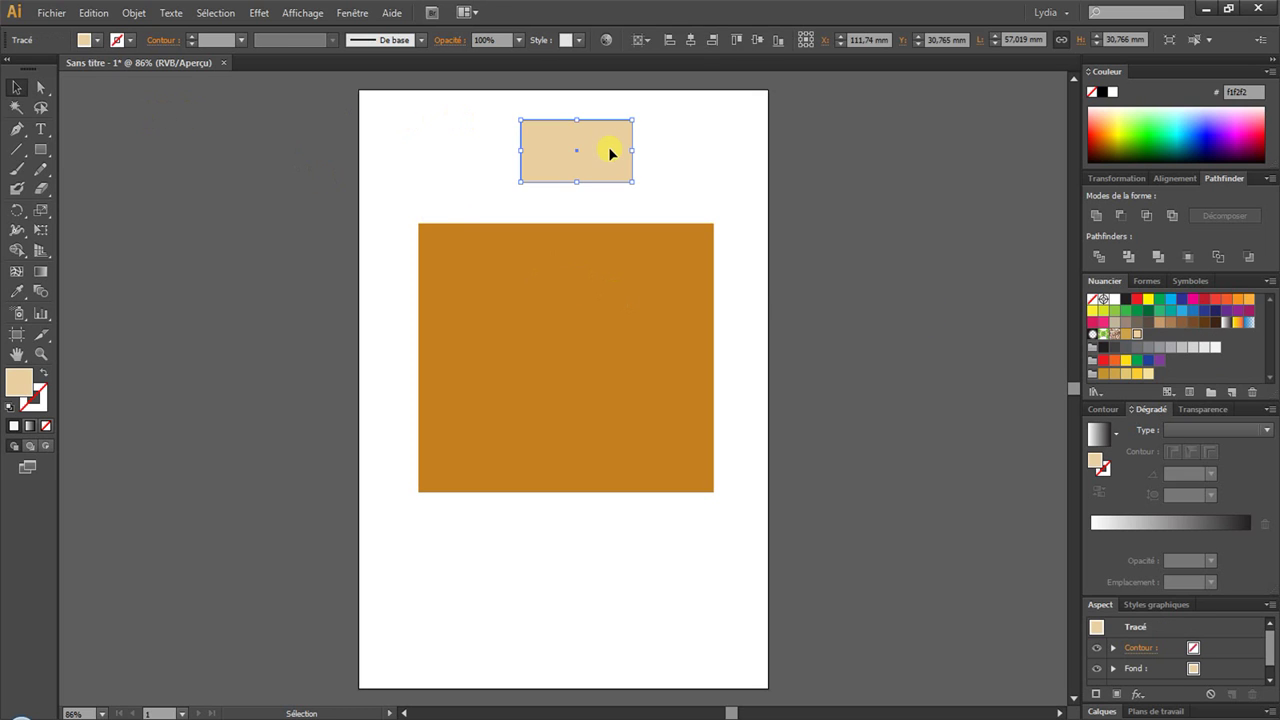
key(Delete)
click(578, 314)
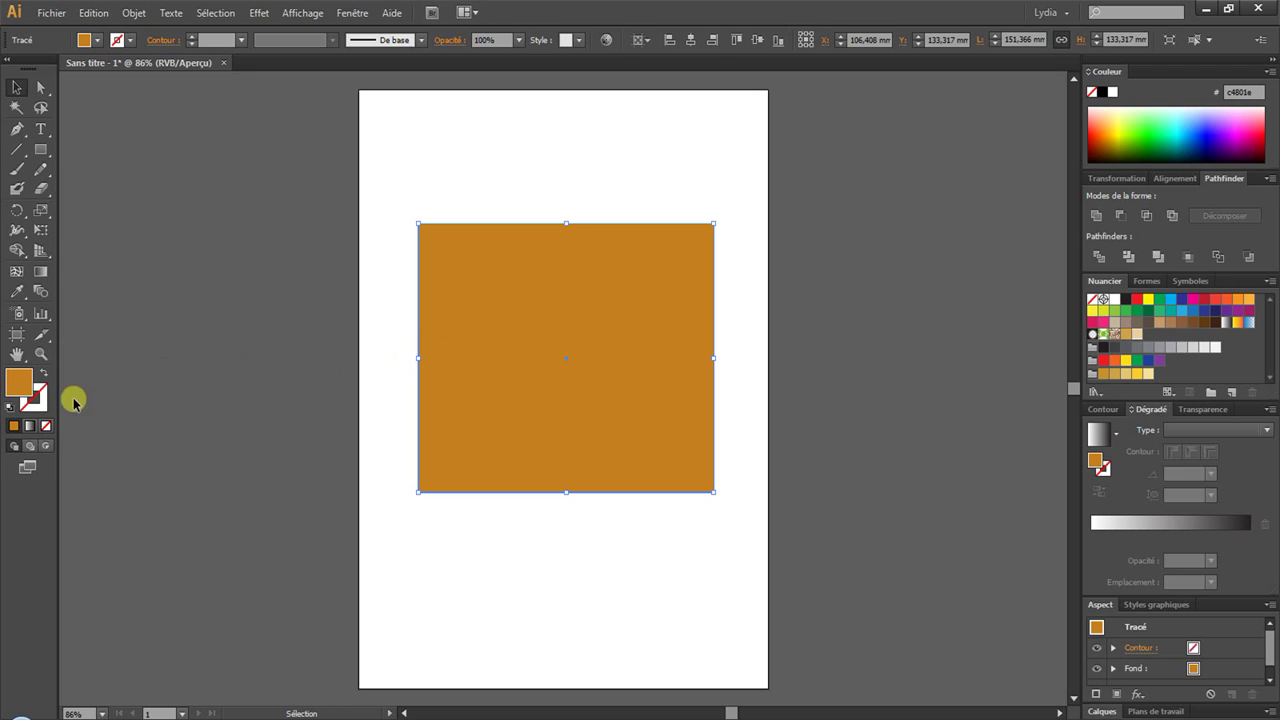
click(29, 428)
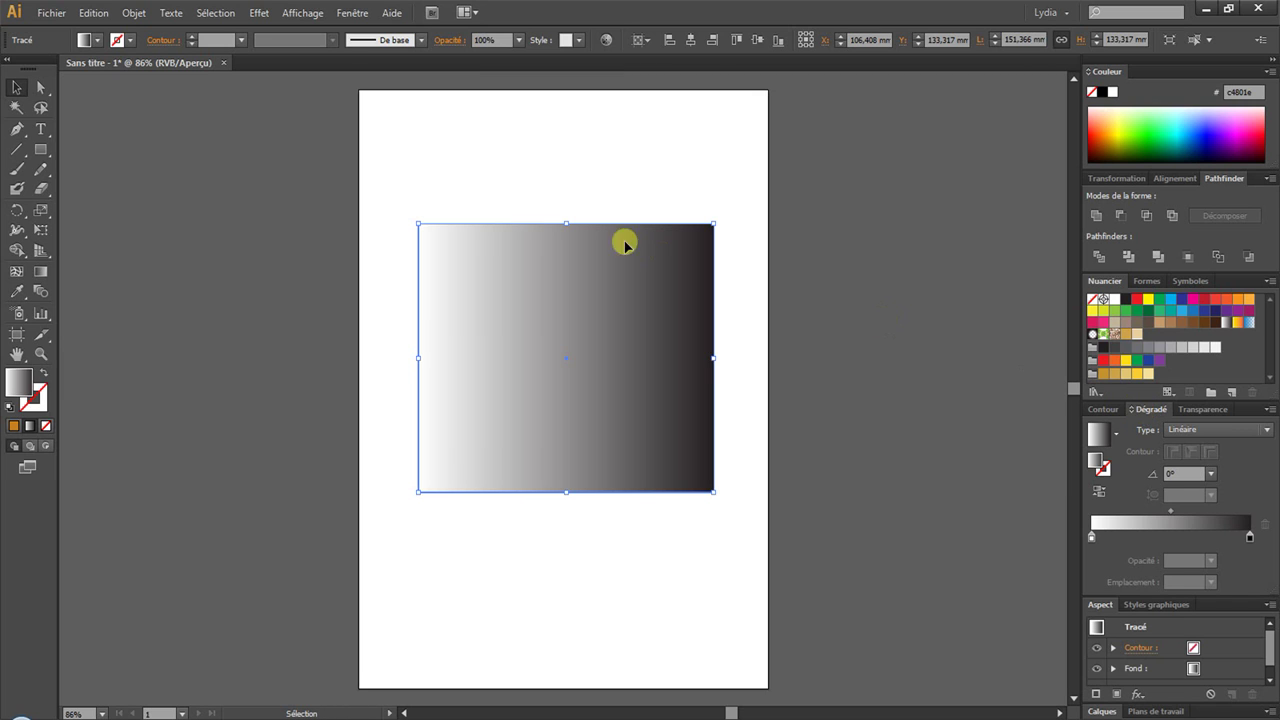
Check where the Dégradé de couleurs panel can be shown, deselect the rectangle and examine the gradient settings.
click(352, 13)
mouse_move(389, 50)
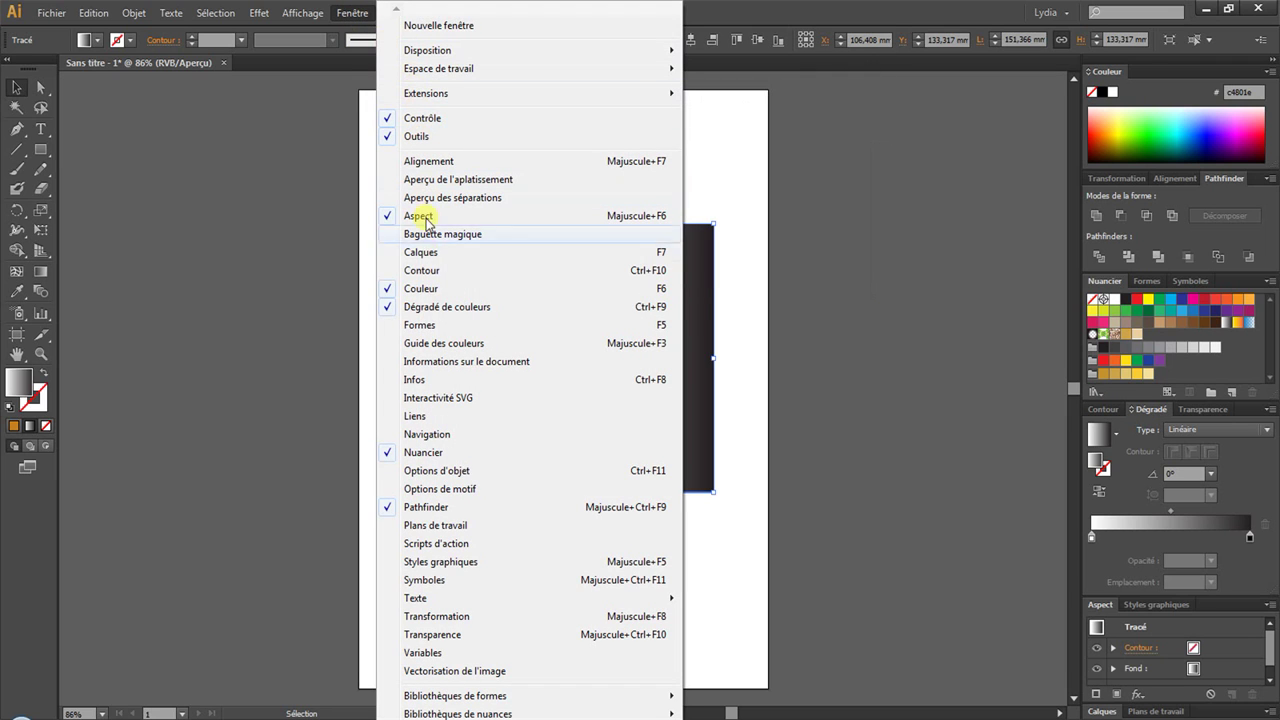
click(885, 382)
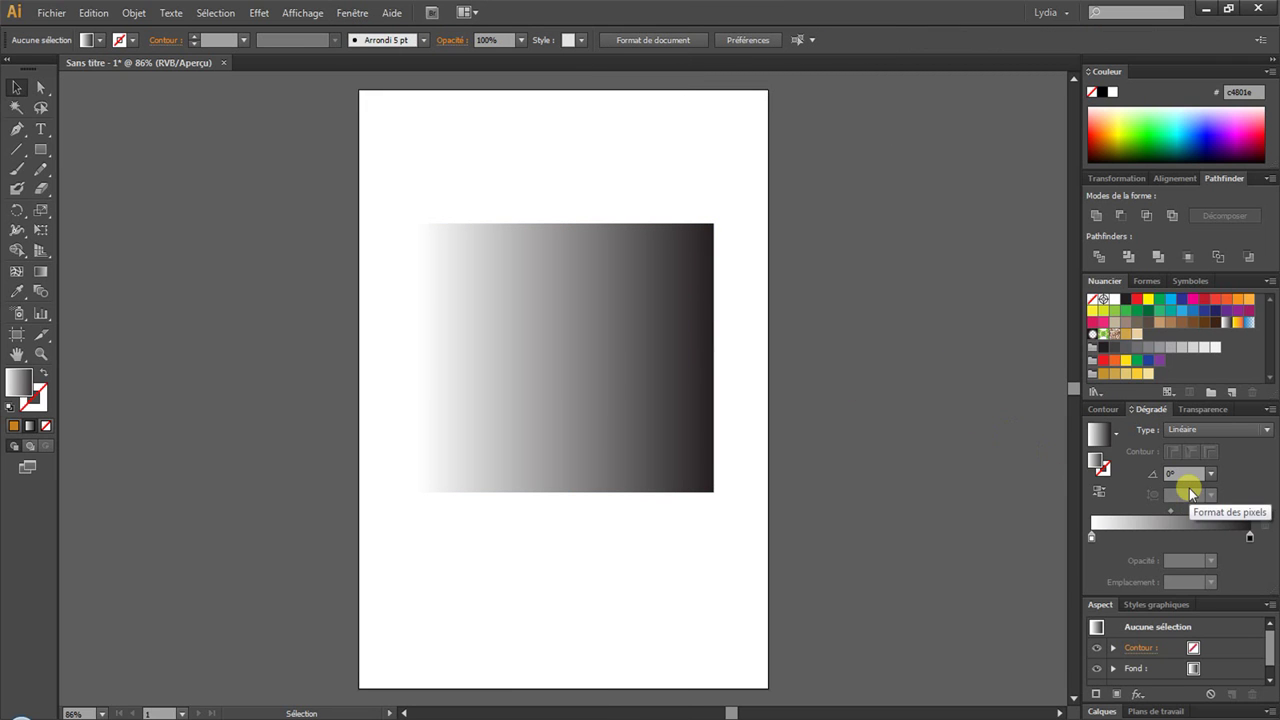
click(1115, 440)
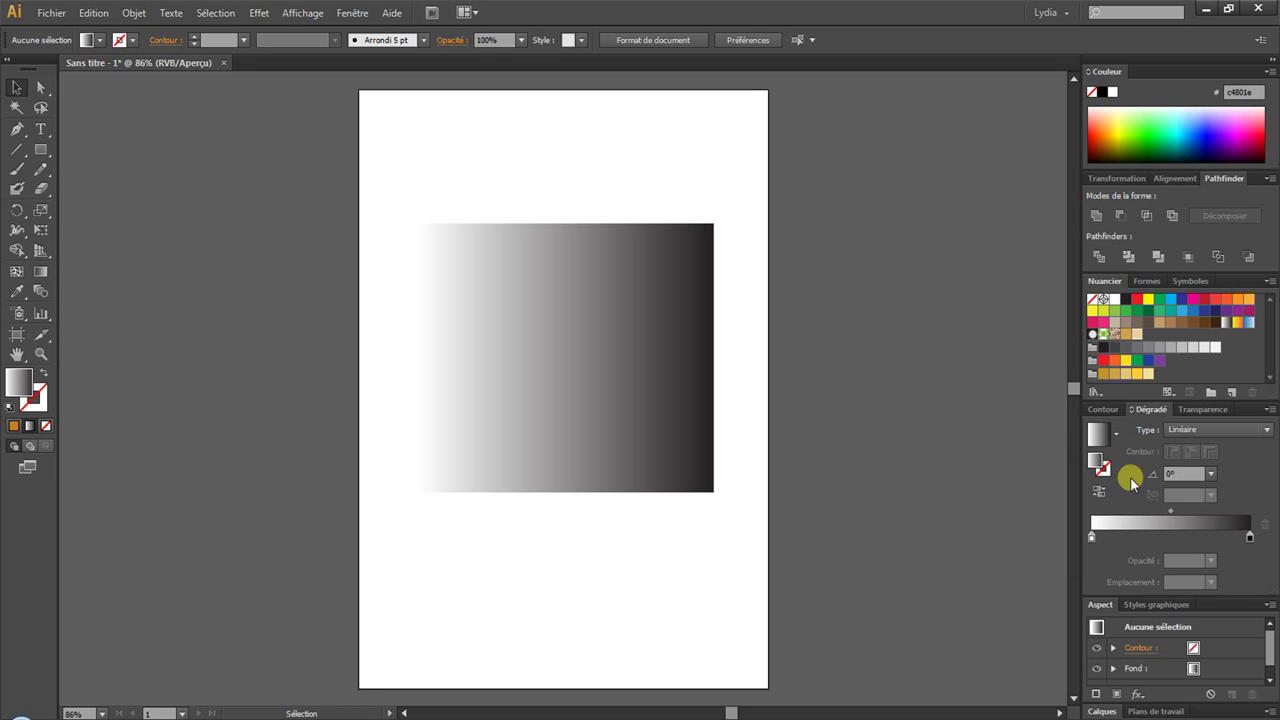
Open the Fruits et légumes gradient library and pick its red-to-cream gradient, adding it to the document swatches.
click(1095, 391)
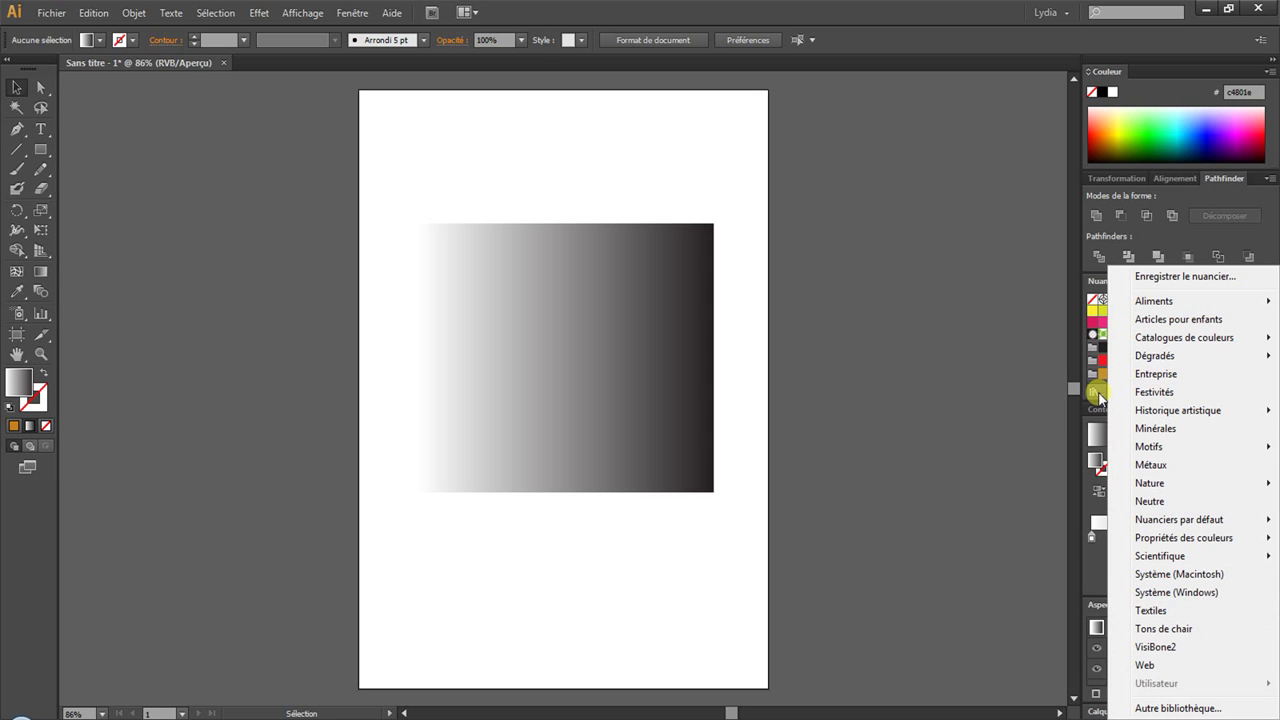
mouse_move(1140, 358)
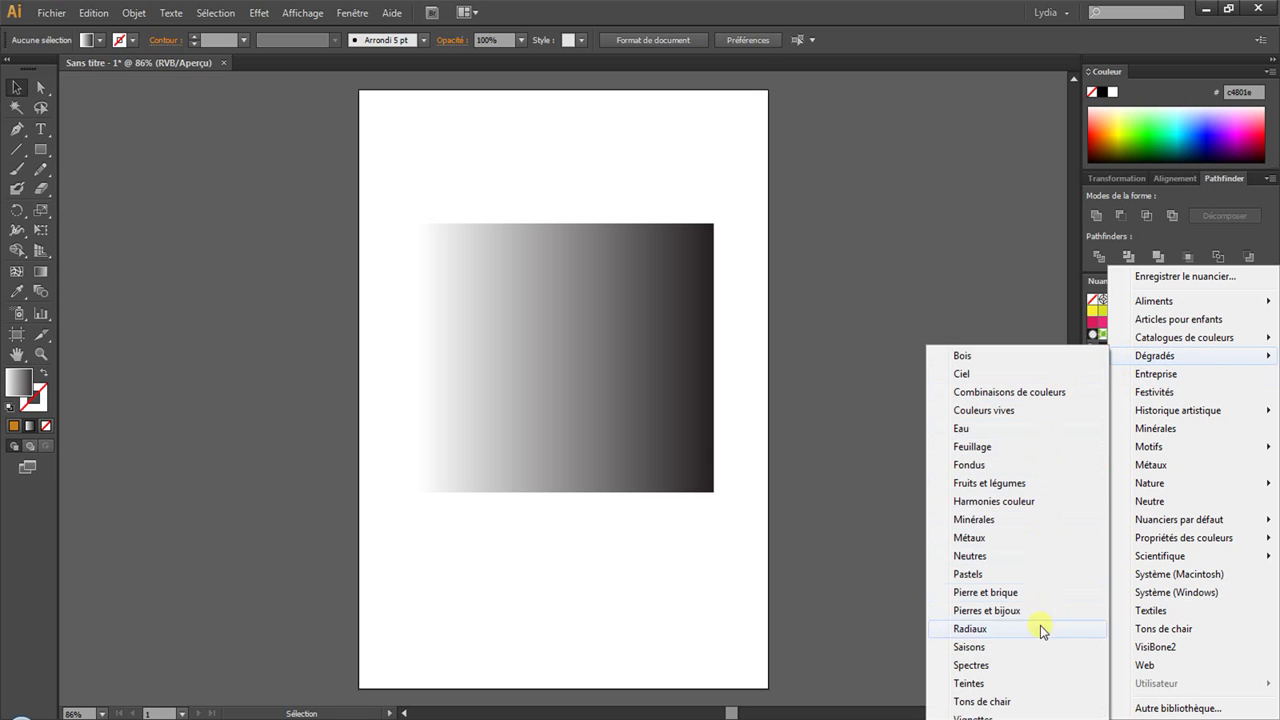
click(1021, 483)
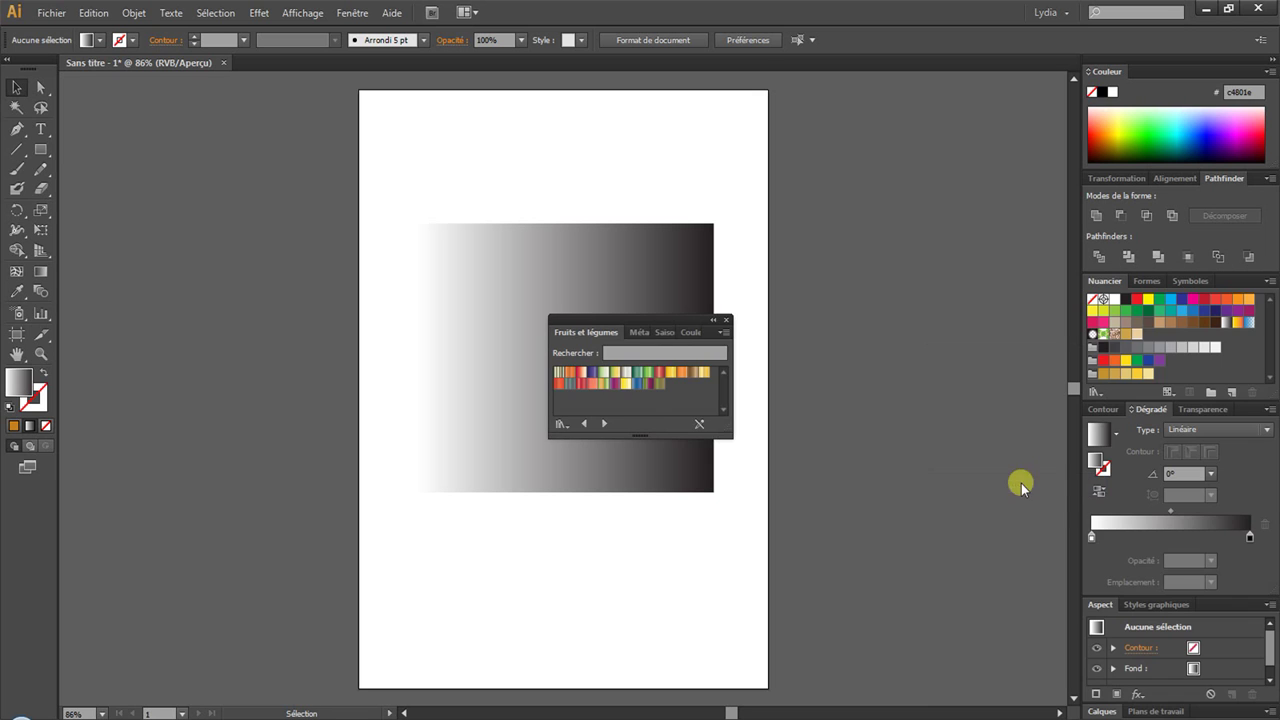
click(580, 373)
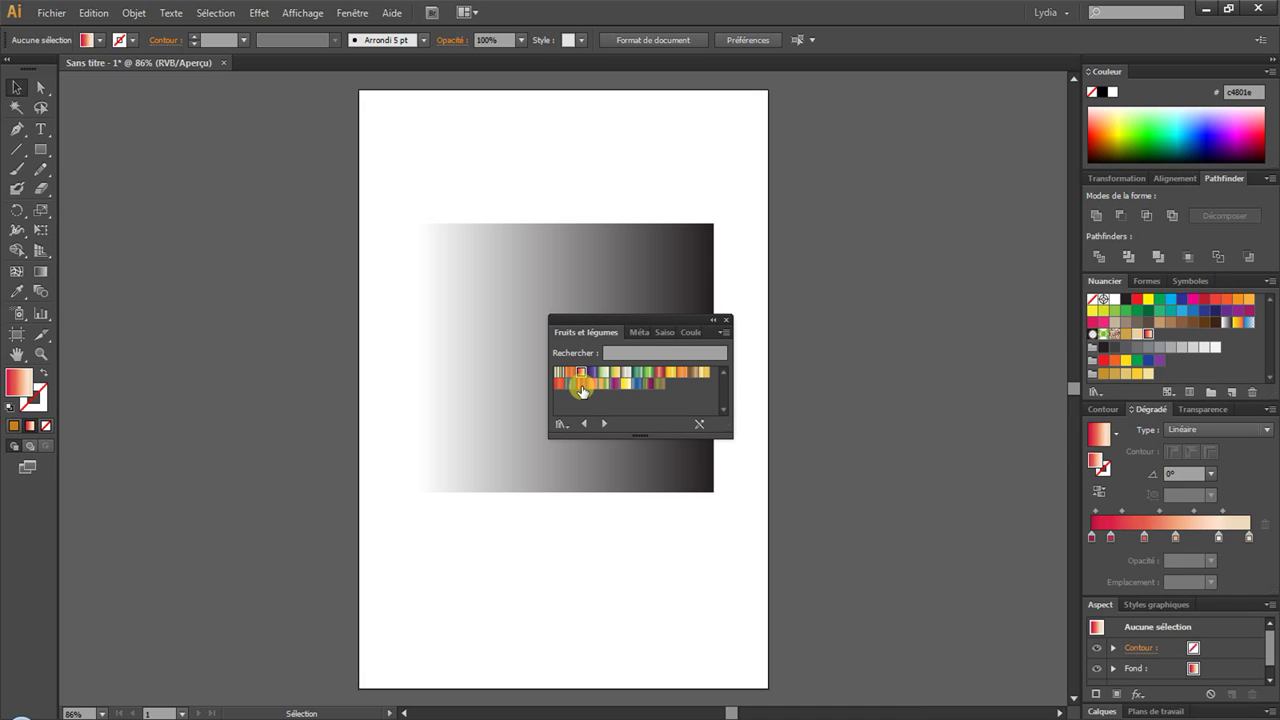
Try several Fruits et légumes gradients on the rectangle, finish with the brown Pomme de terre gradient, and close the library.
click(491, 286)
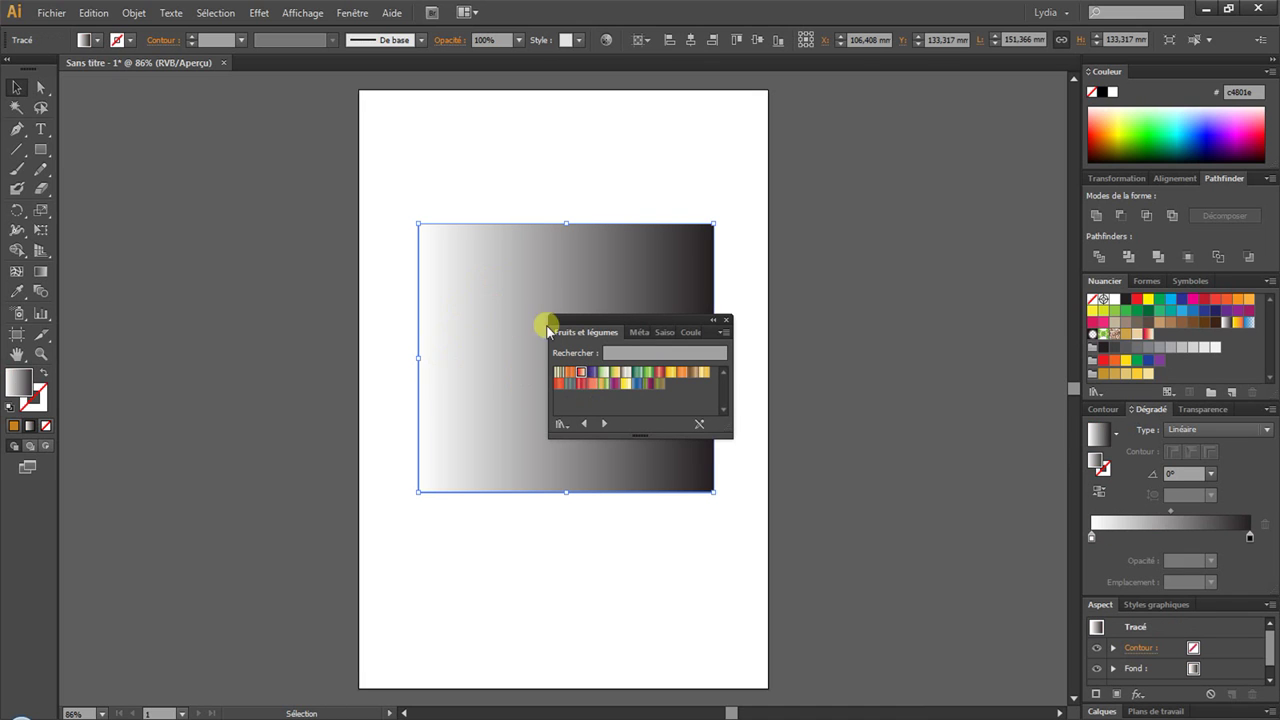
click(623, 386)
click(625, 373)
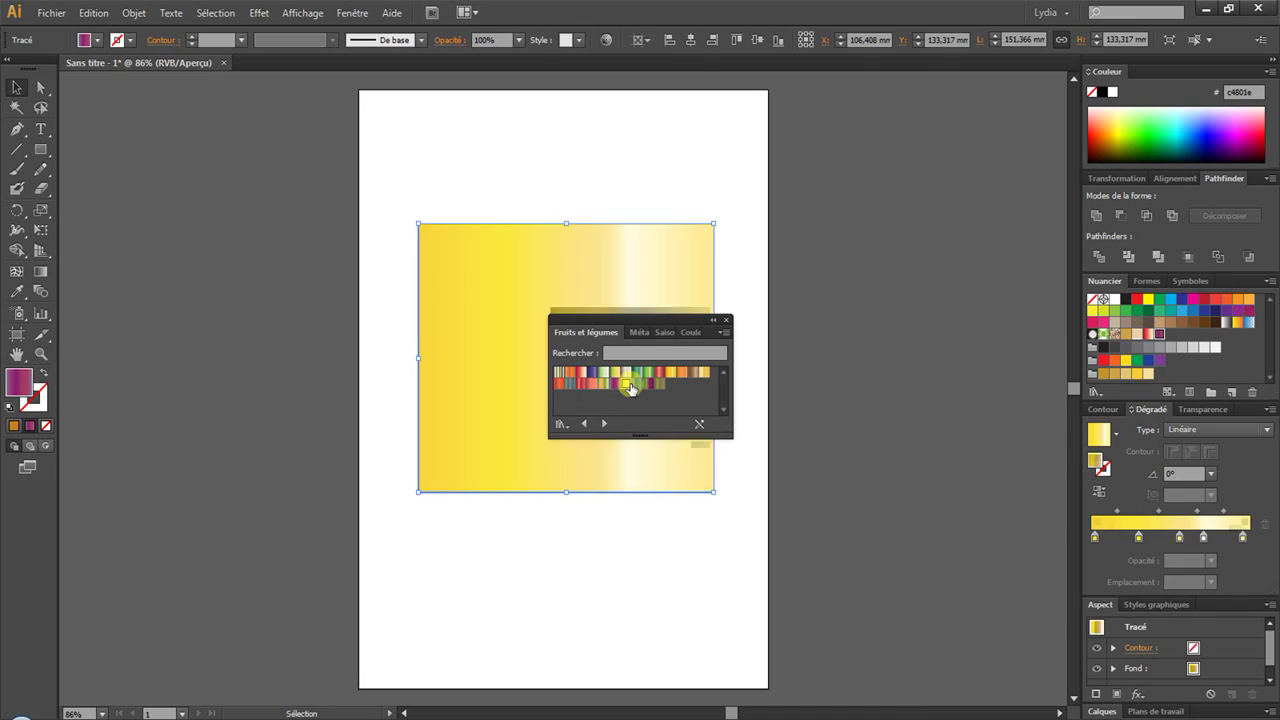
click(657, 372)
click(667, 372)
click(693, 372)
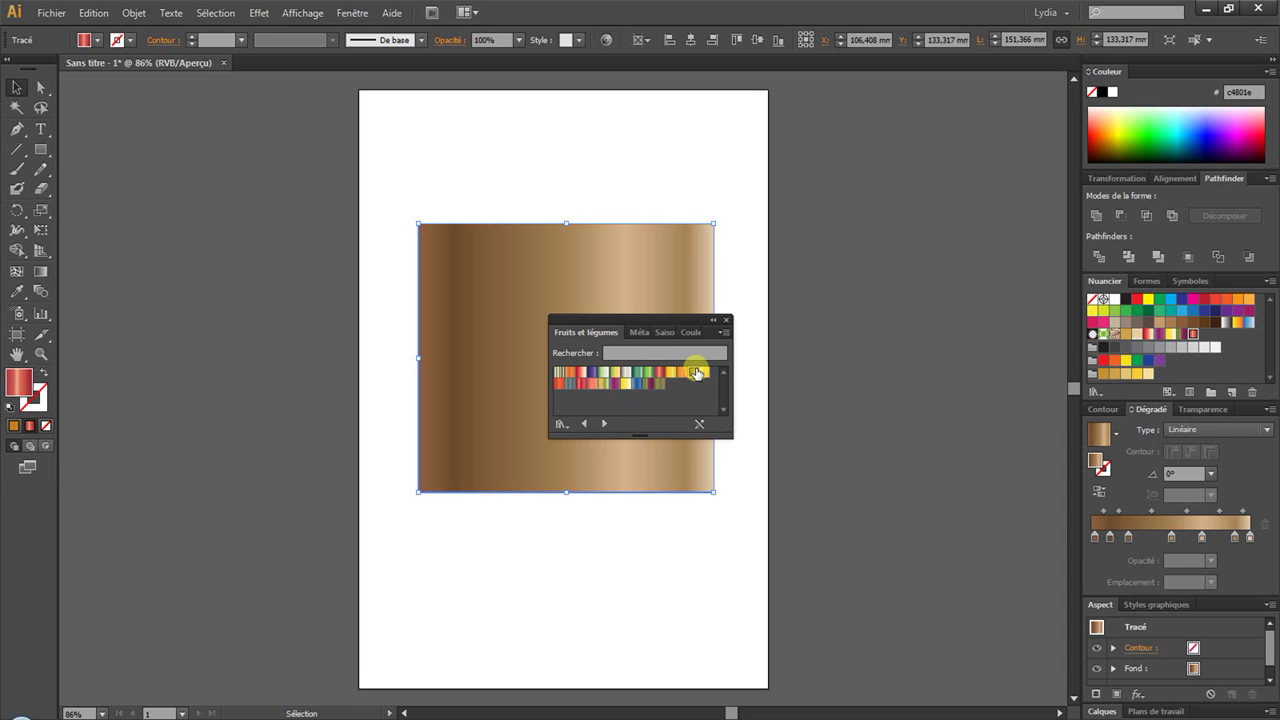
click(726, 321)
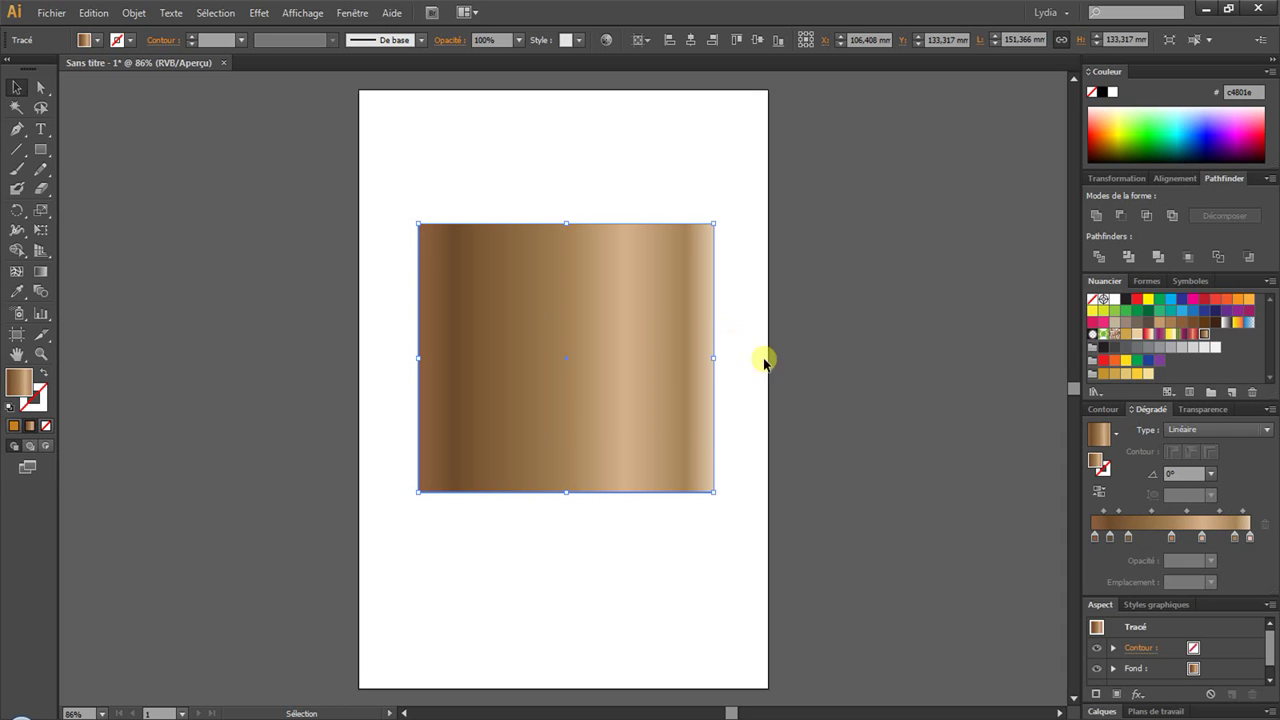
Replace the rectangle's brown gradient fill with the Blanc, Noir gradient preset.
click(1115, 433)
scroll(1112, 484, up, 5)
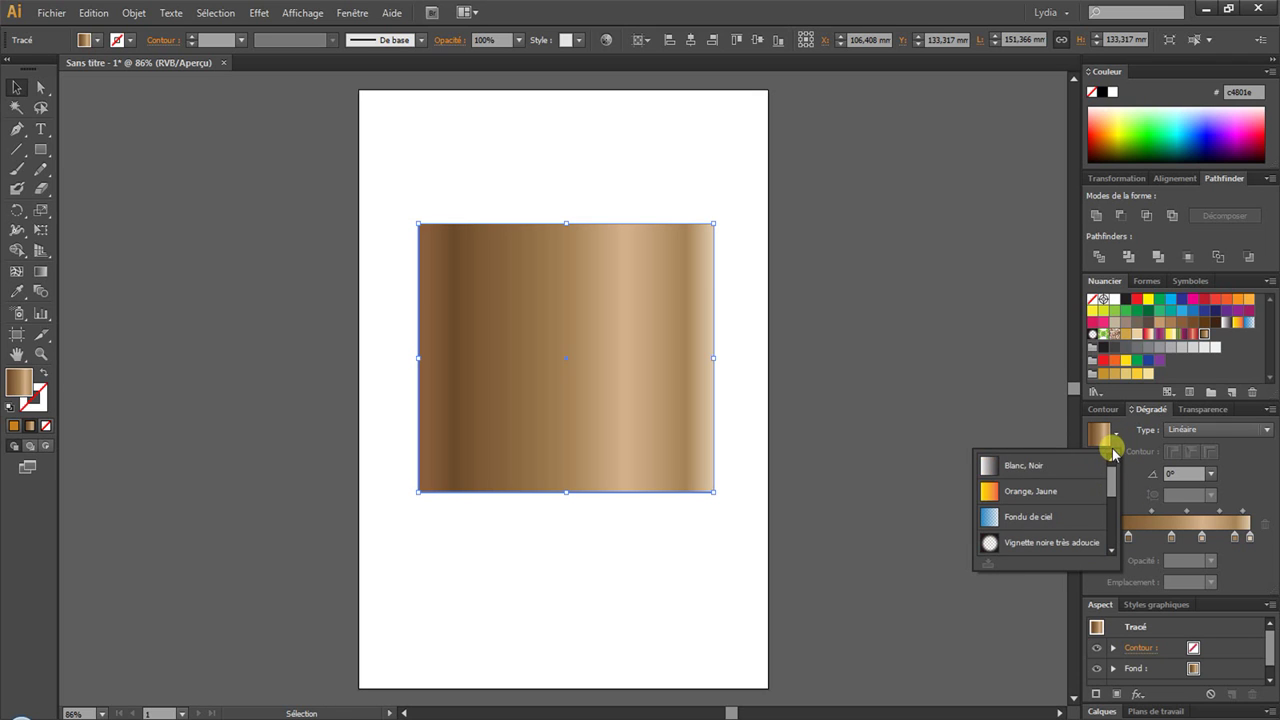
click(1062, 465)
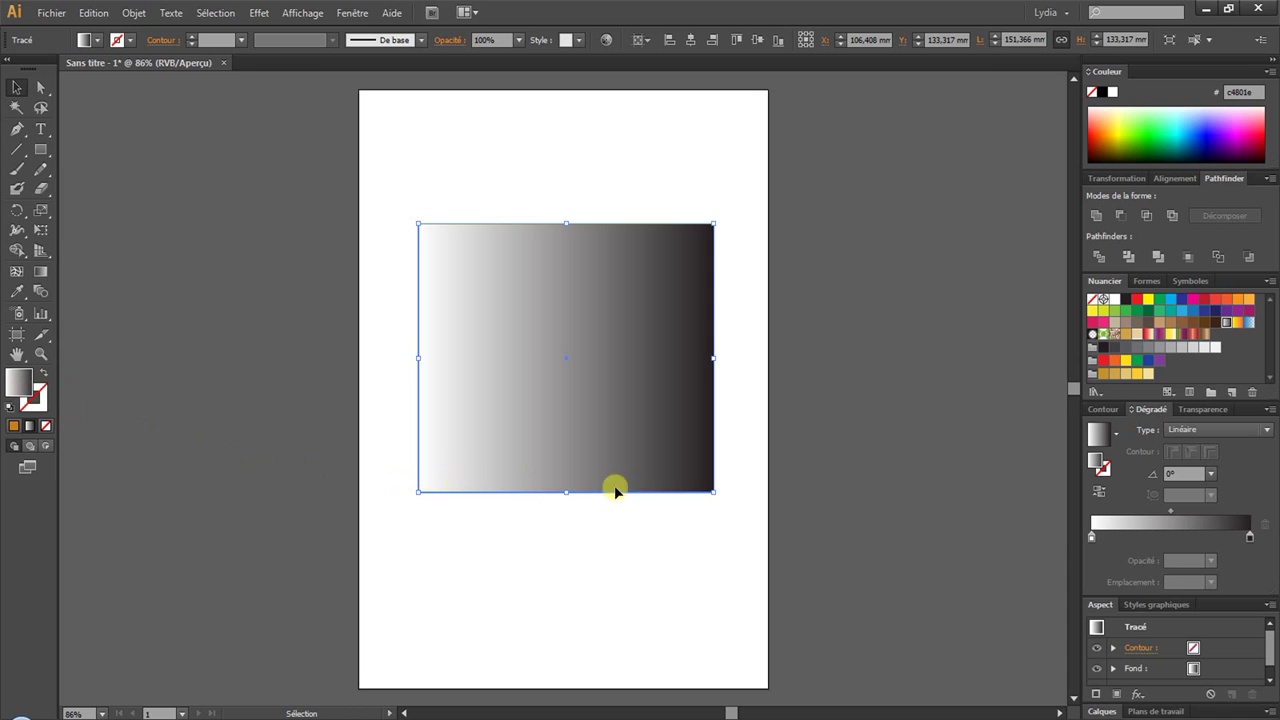
click(1106, 471)
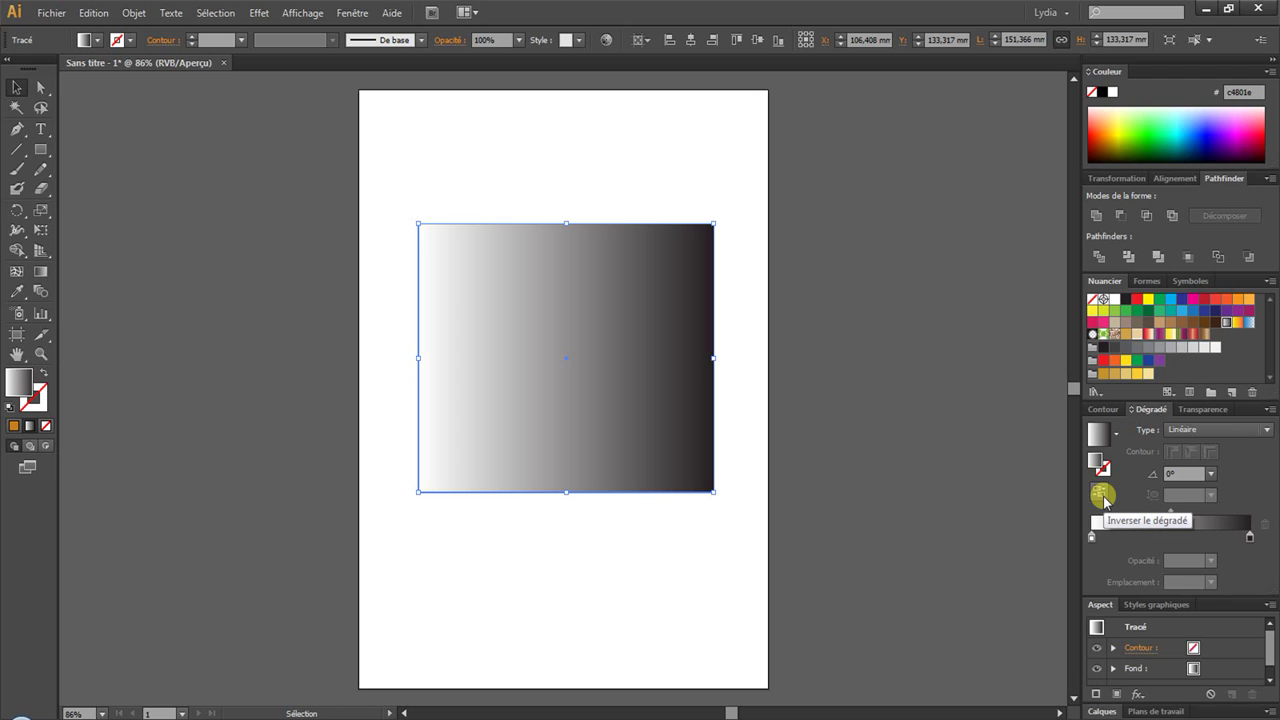
Reverse the black-and-white gradient and add a cyan 6af0ff colour stop at 32.18%.
click(1102, 495)
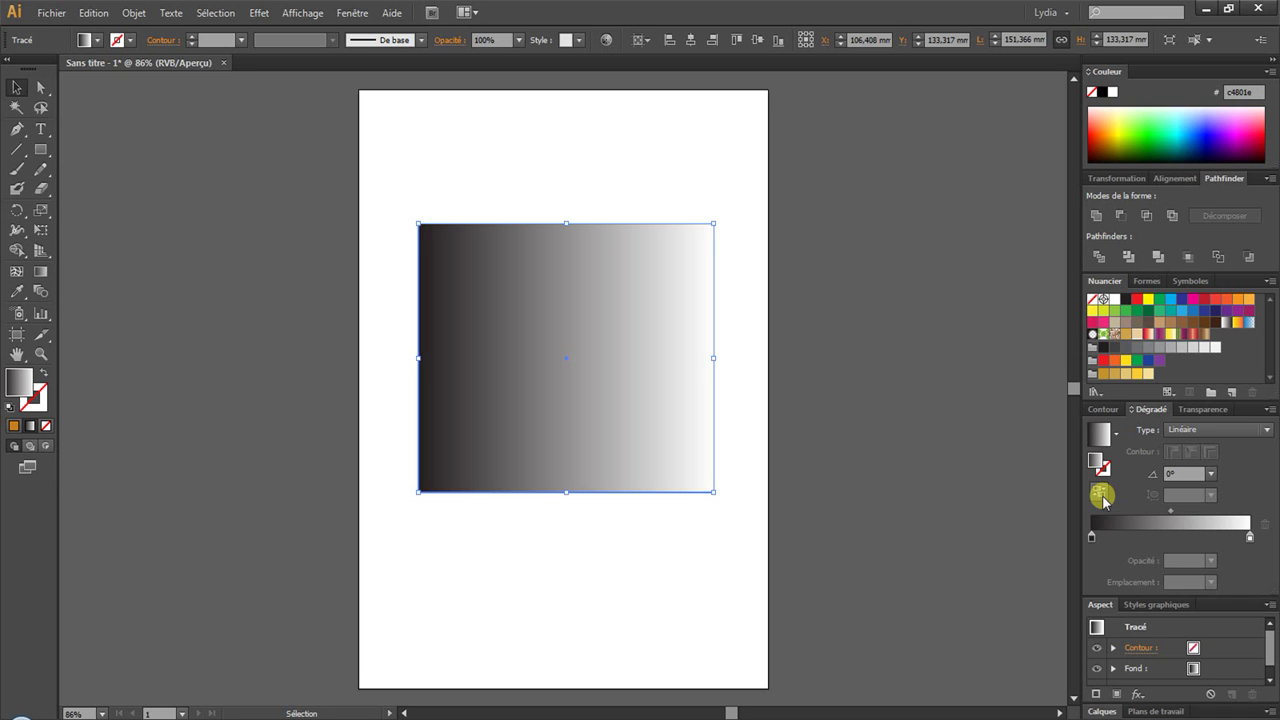
click(1143, 537)
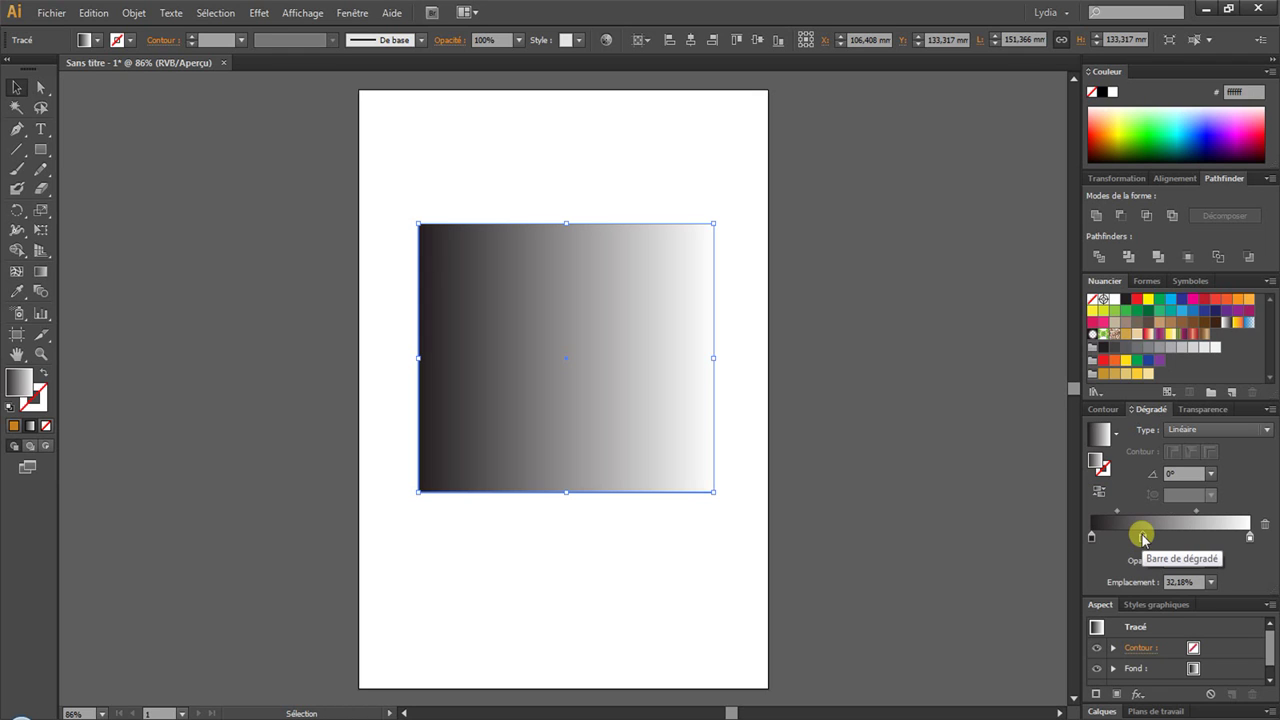
double_click(1143, 537)
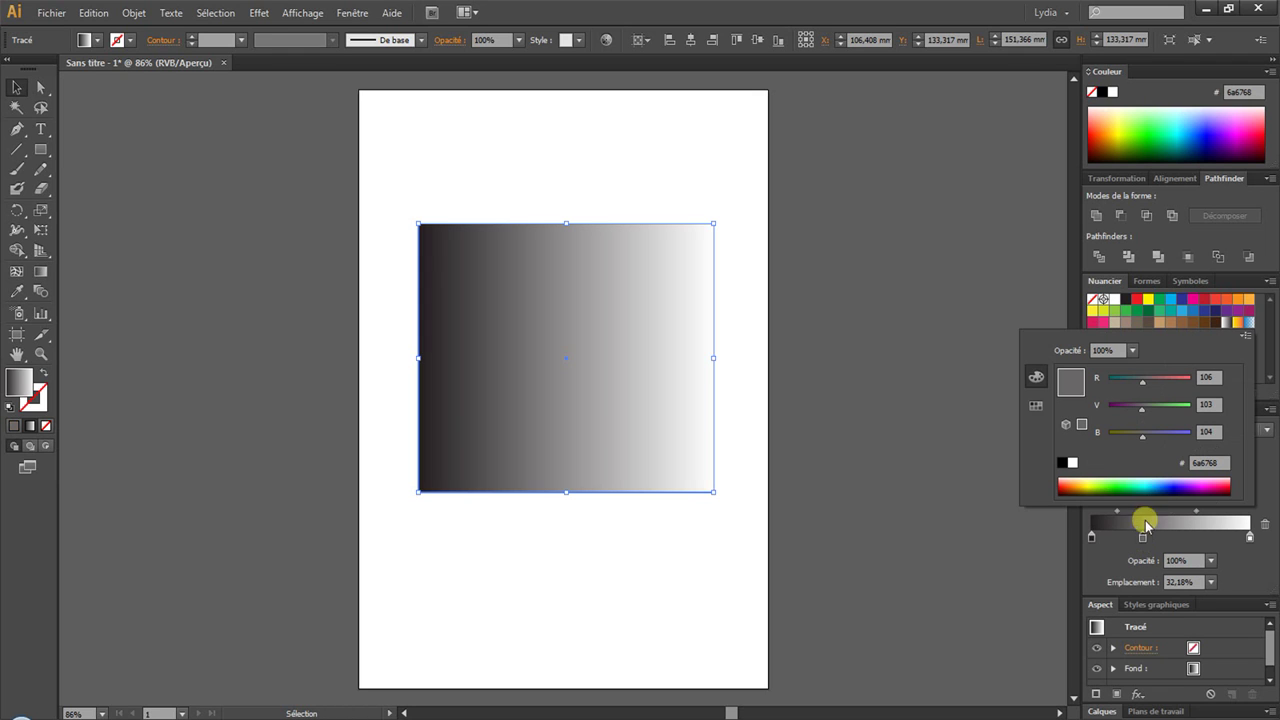
click(1148, 481)
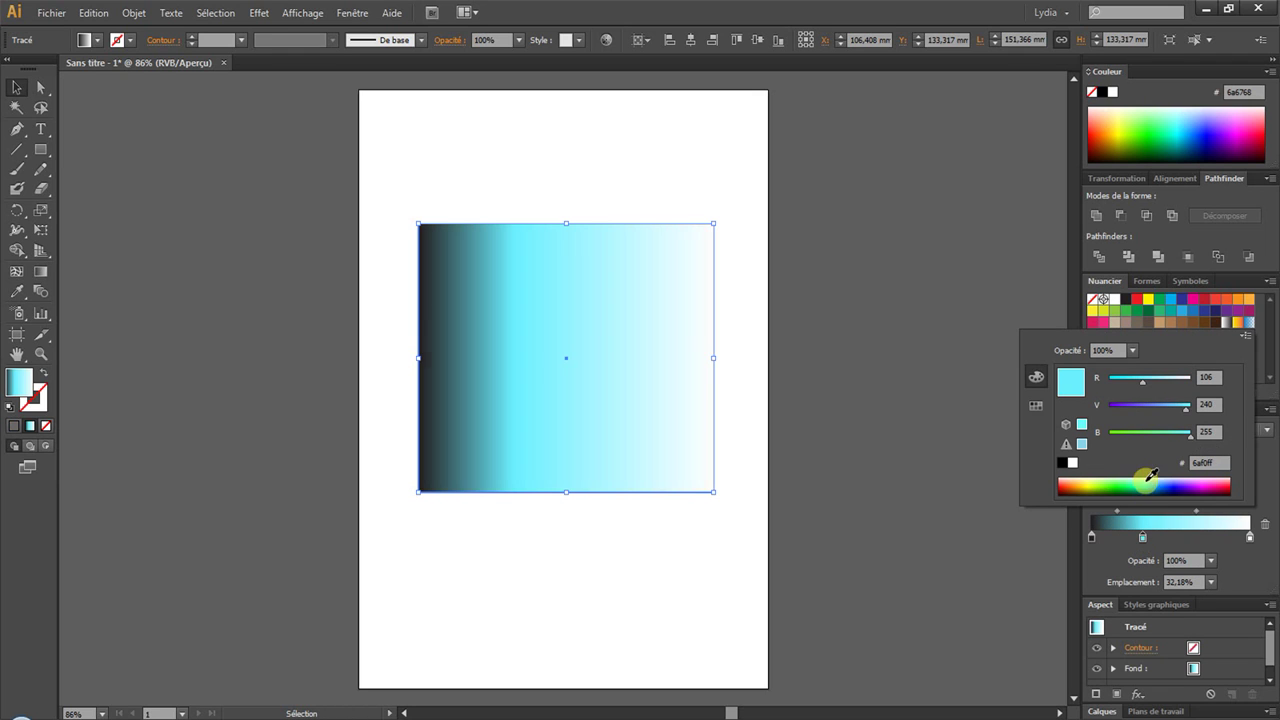
Add a dark red 940031 colour stop at 72.77%, and reverse the gradient twice.
click(1207, 537)
double_click(1207, 537)
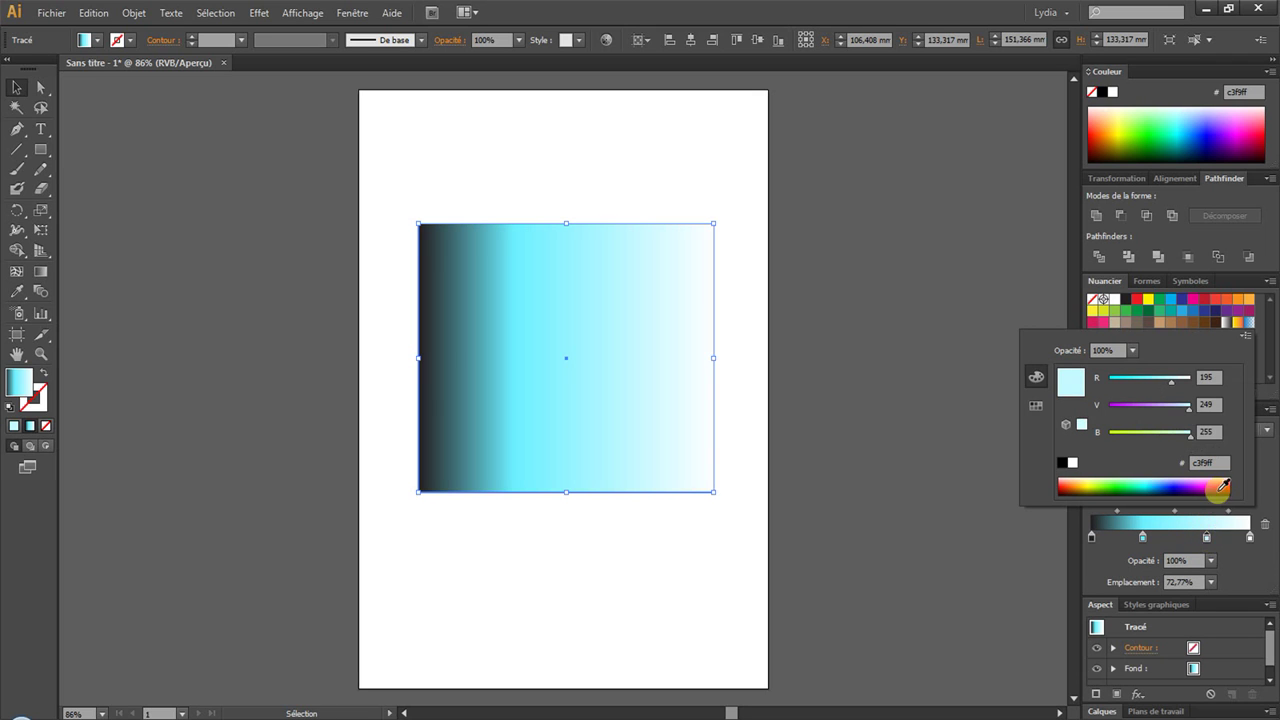
click(1216, 487)
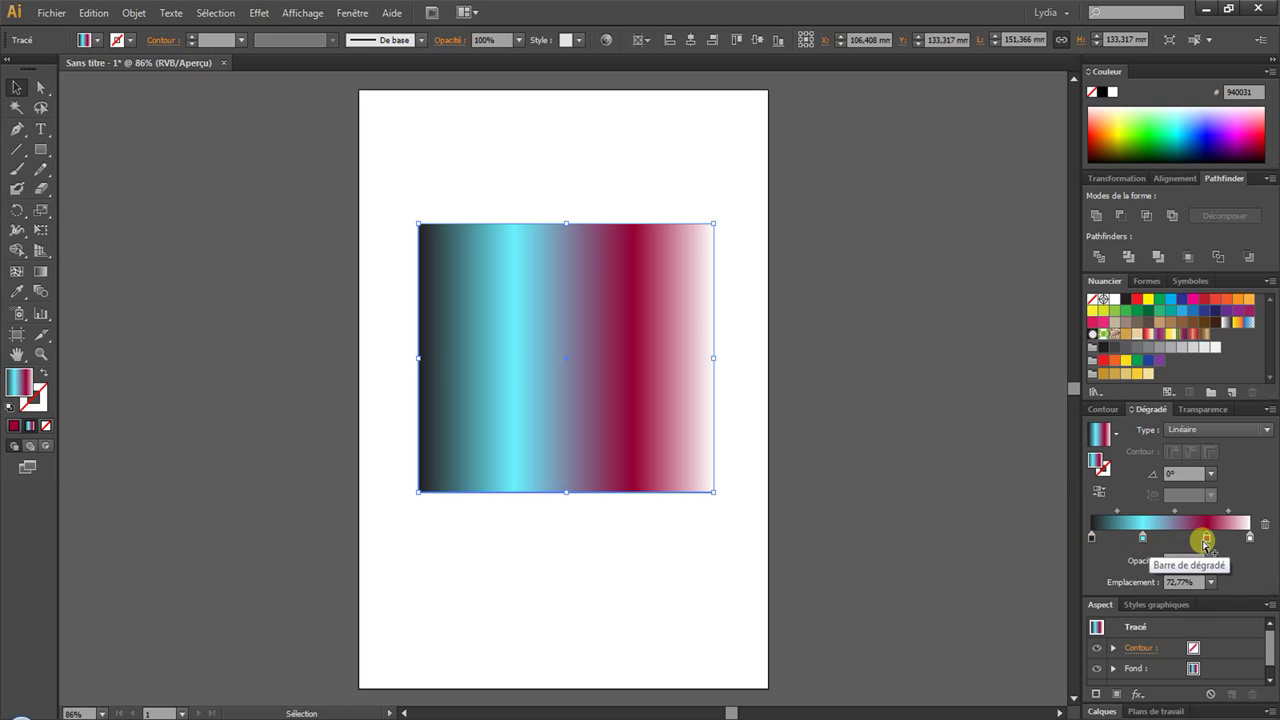
click(1101, 495)
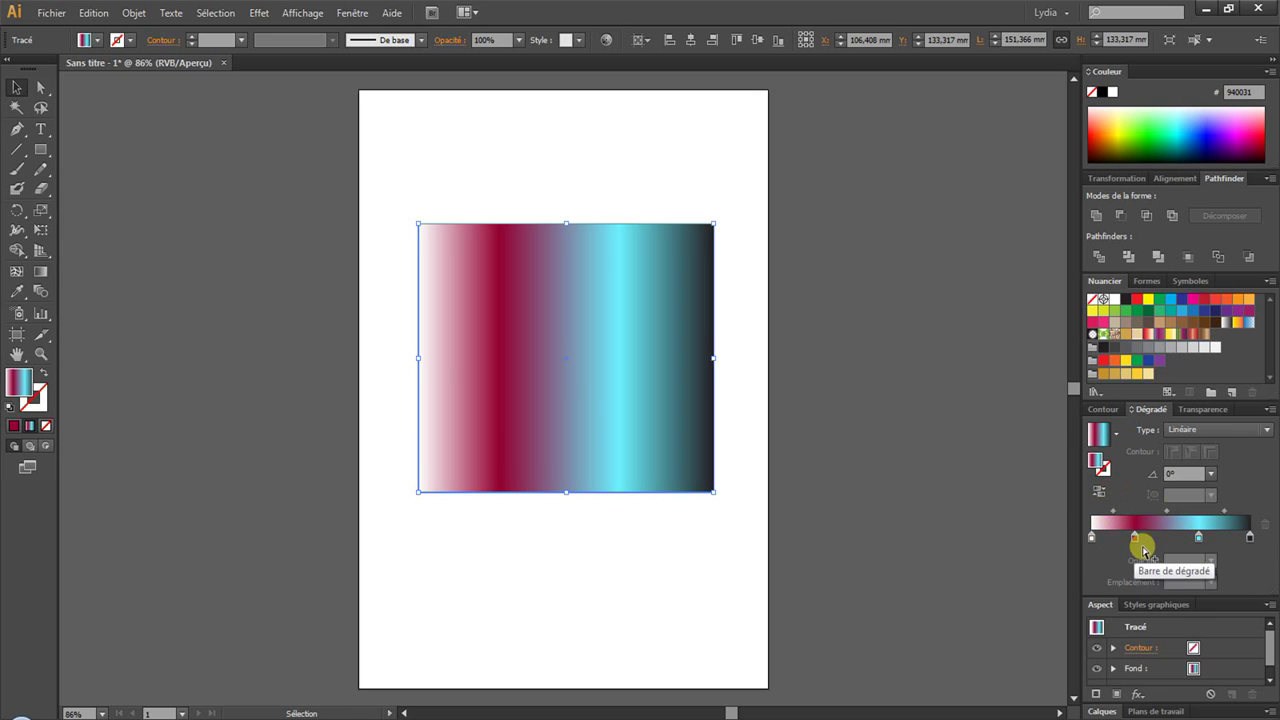
click(1099, 492)
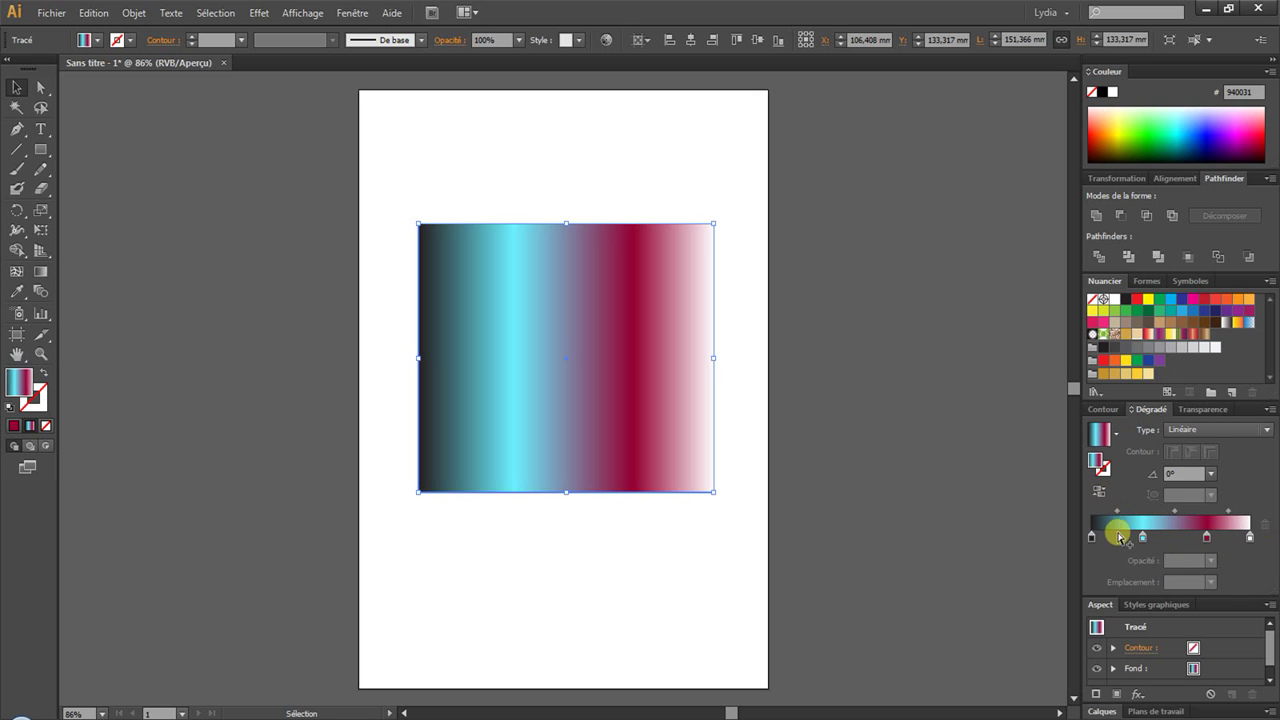
Reset the multicoloured rectangle fill to the Blanc, Noir gradient preset.
click(1116, 433)
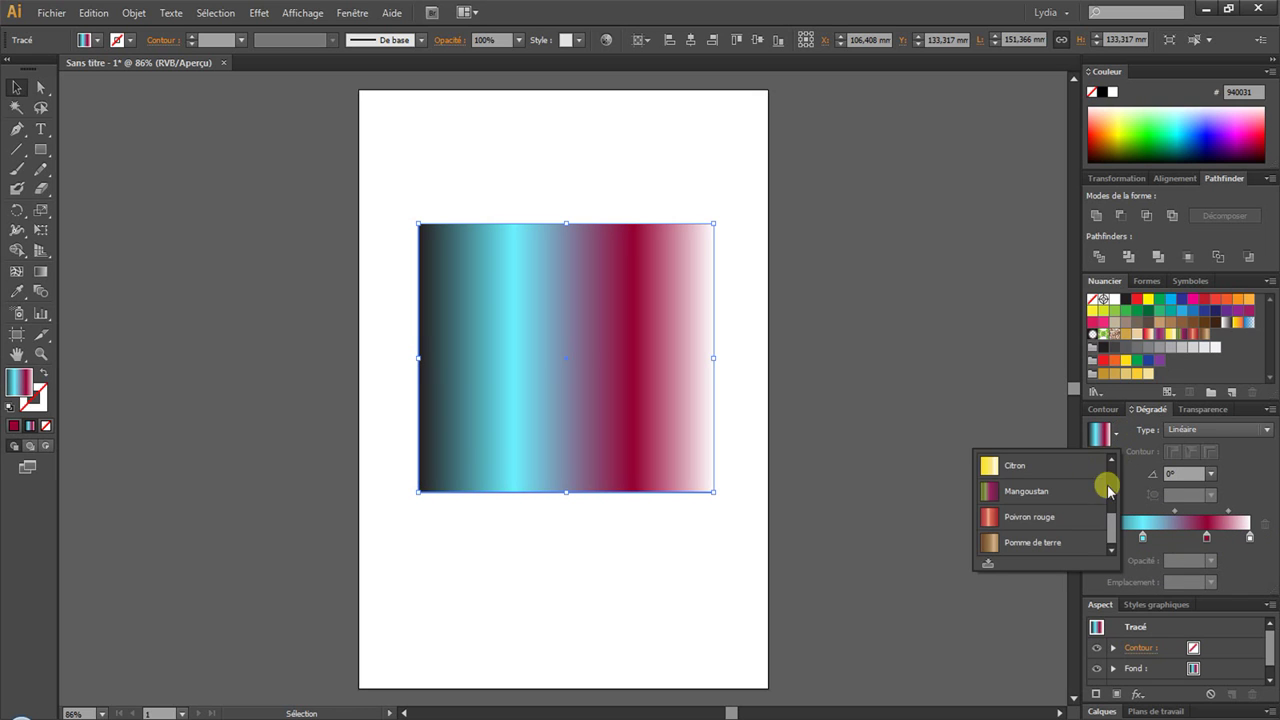
drag(1114, 530, 1111, 457)
click(1074, 466)
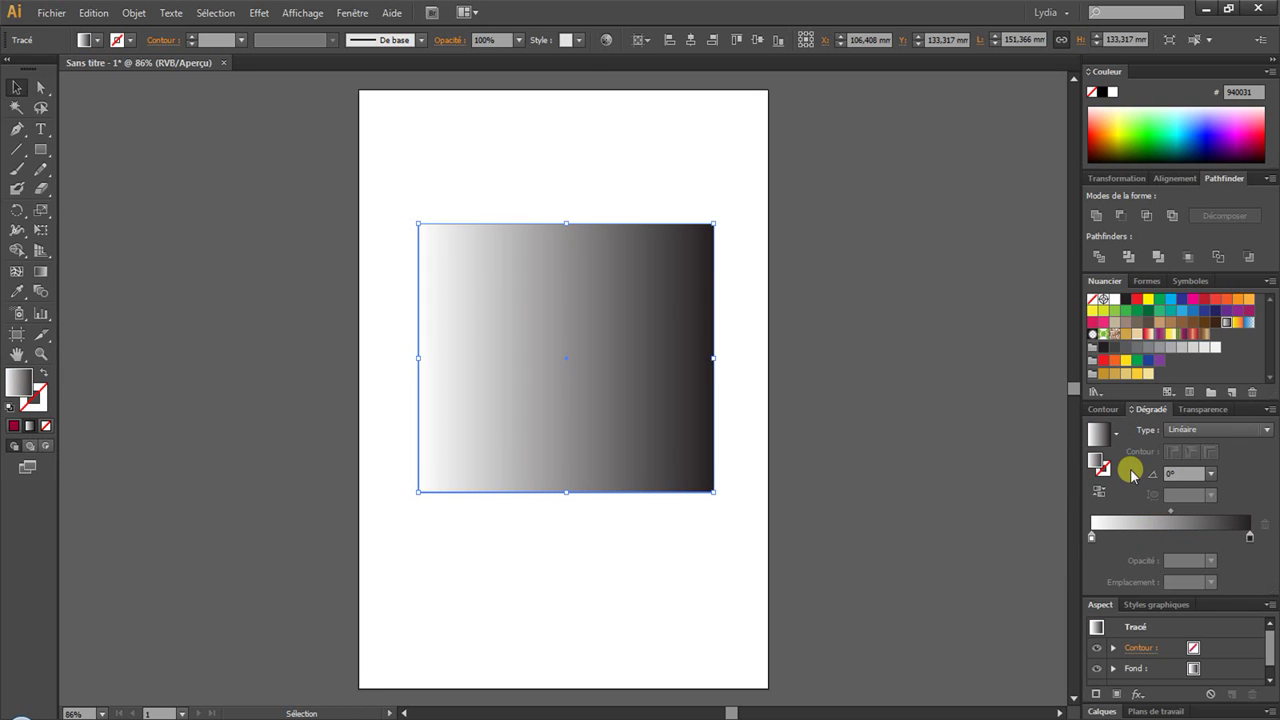
Try the Radial gradient type on the rectangle's fill and switch back to Linéaire.
click(1207, 434)
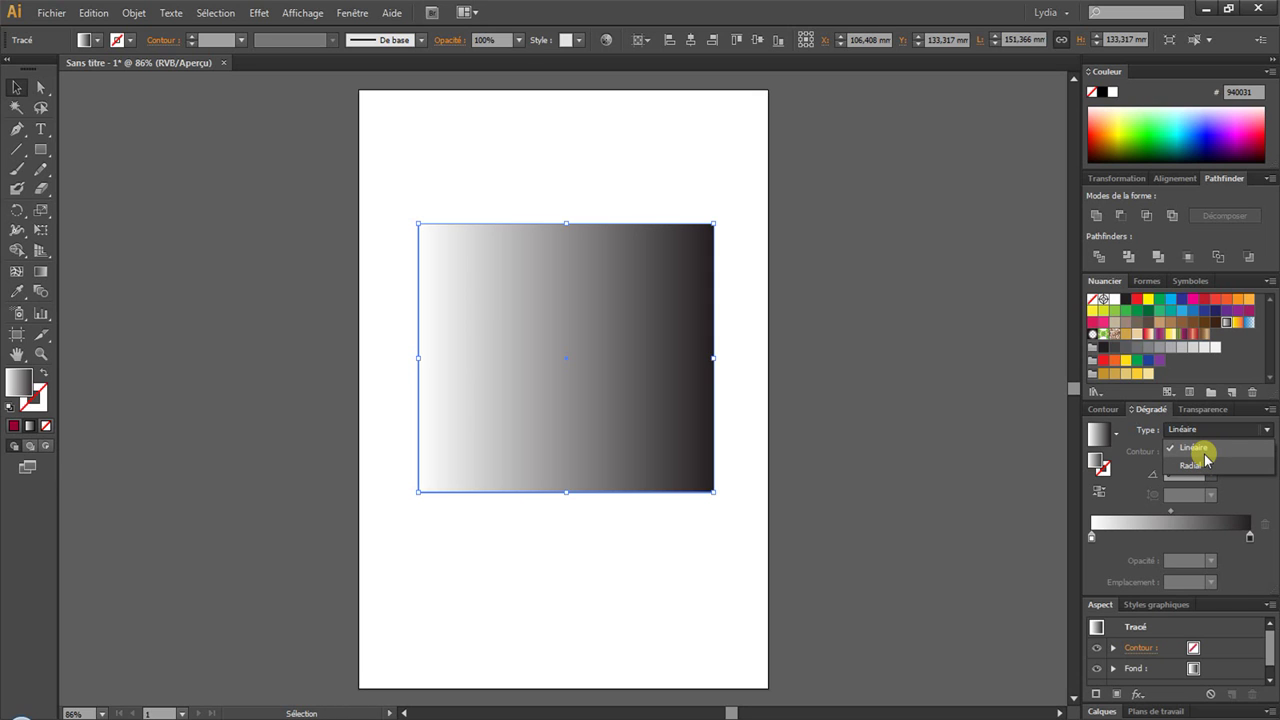
click(1207, 460)
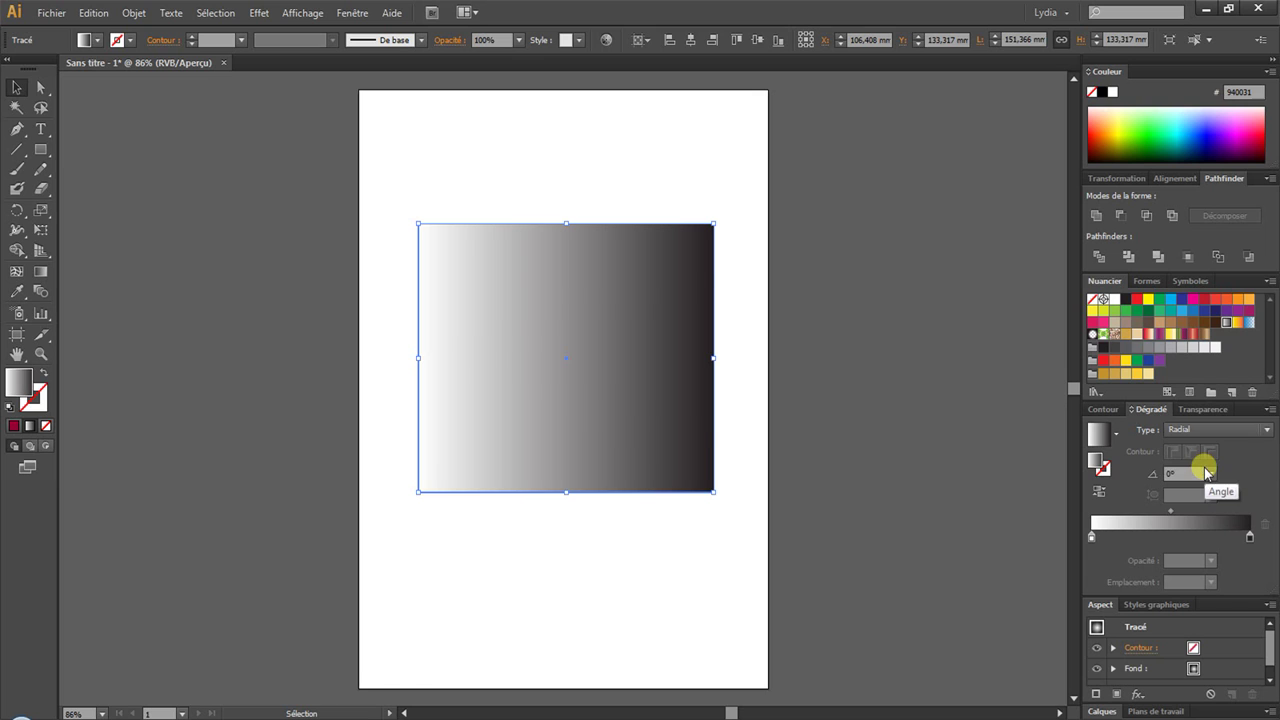
click(1215, 438)
click(1218, 447)
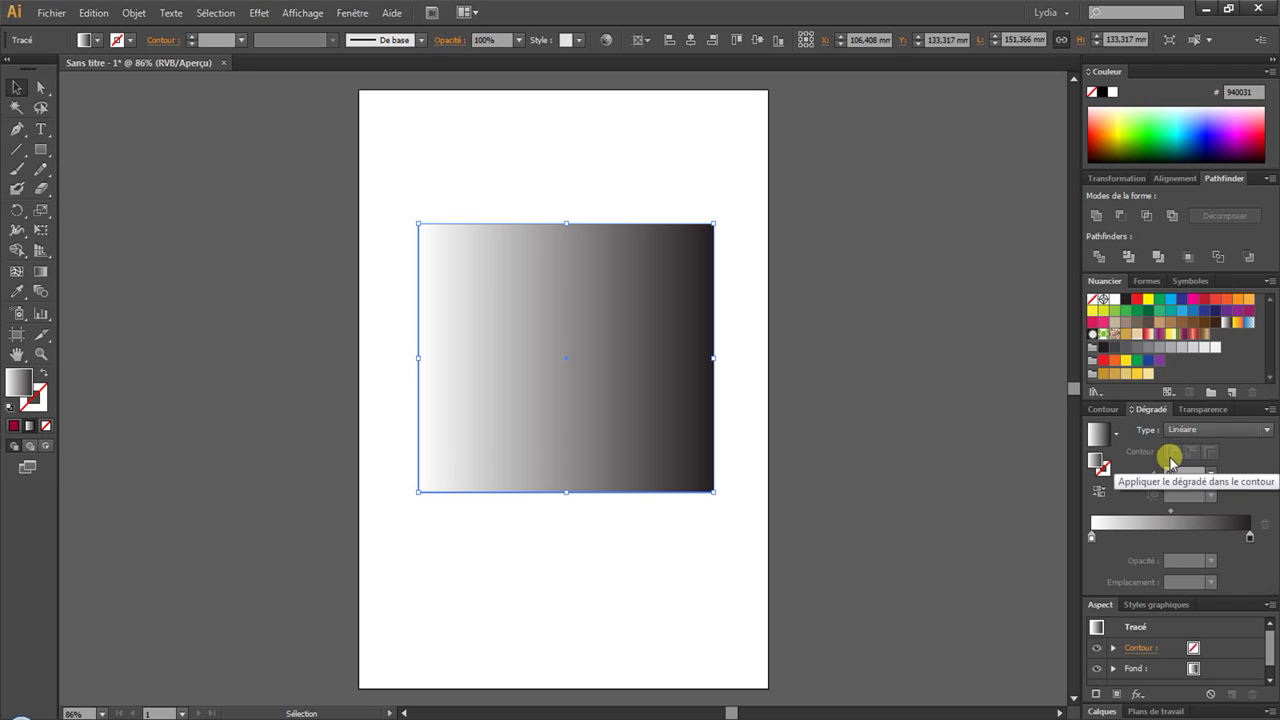
Apply the Mangoustan gradient preset to the rectangle's stroke.
click(1106, 467)
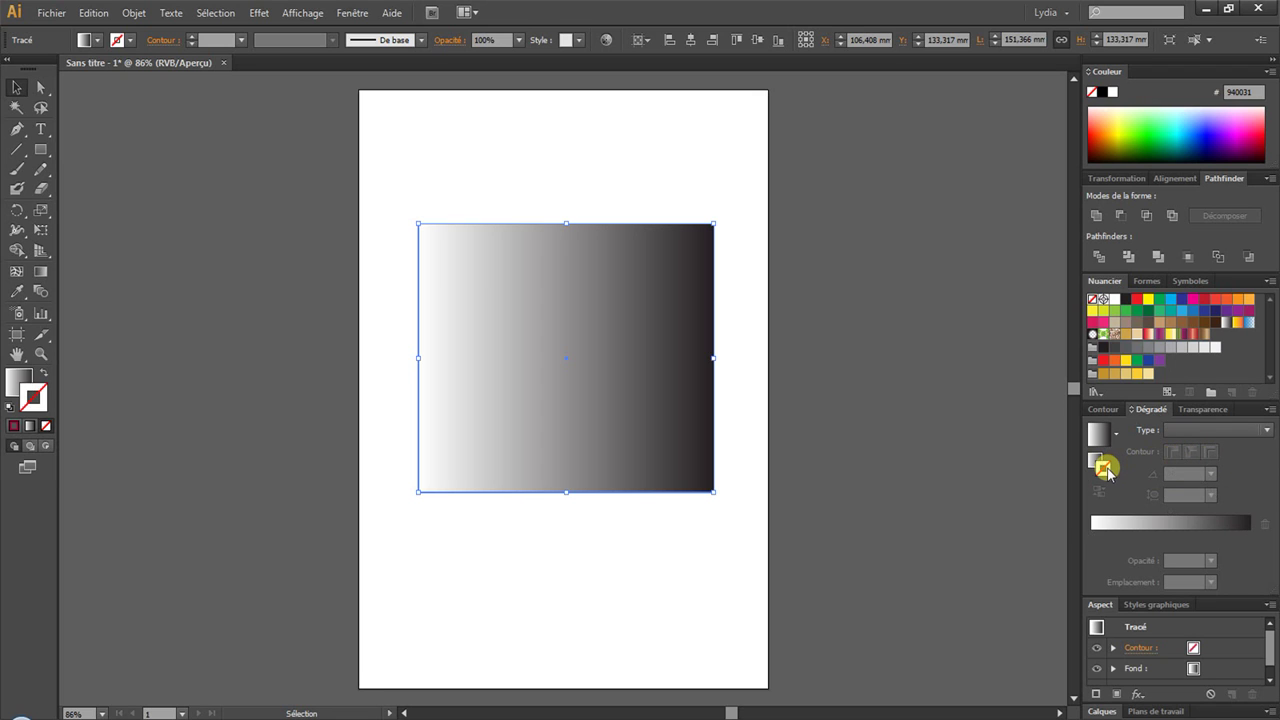
click(1116, 433)
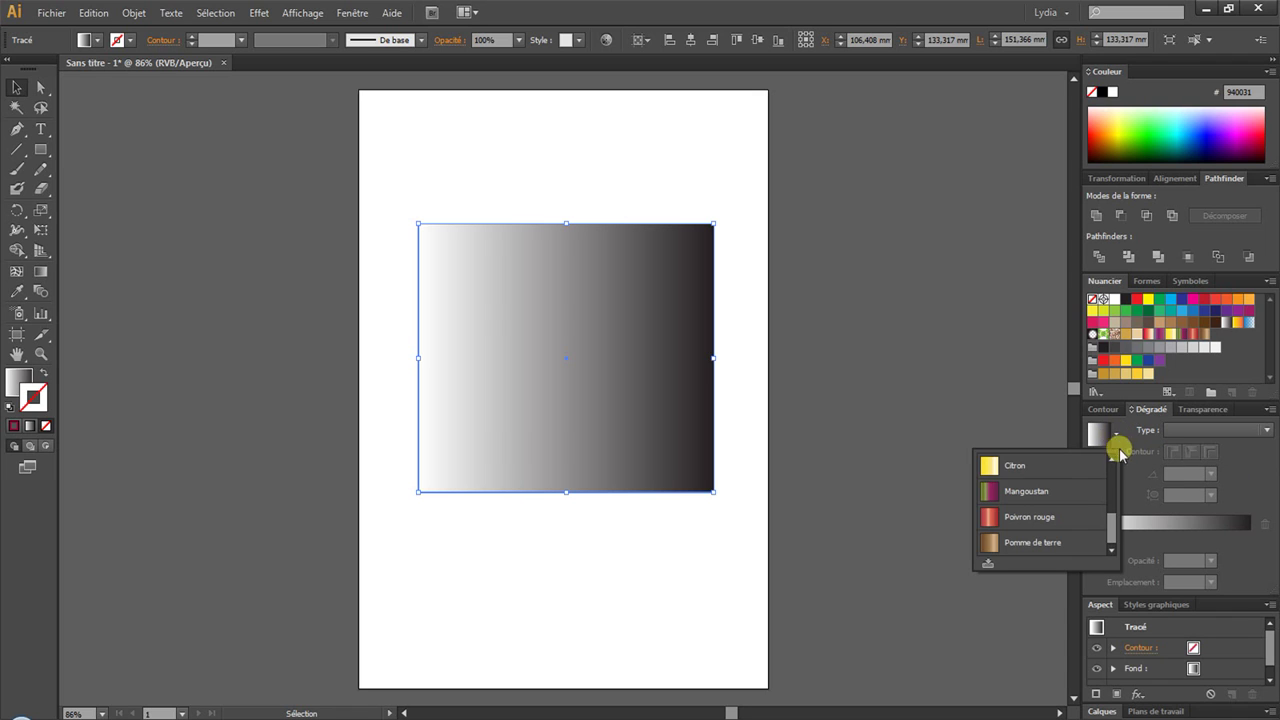
click(1077, 493)
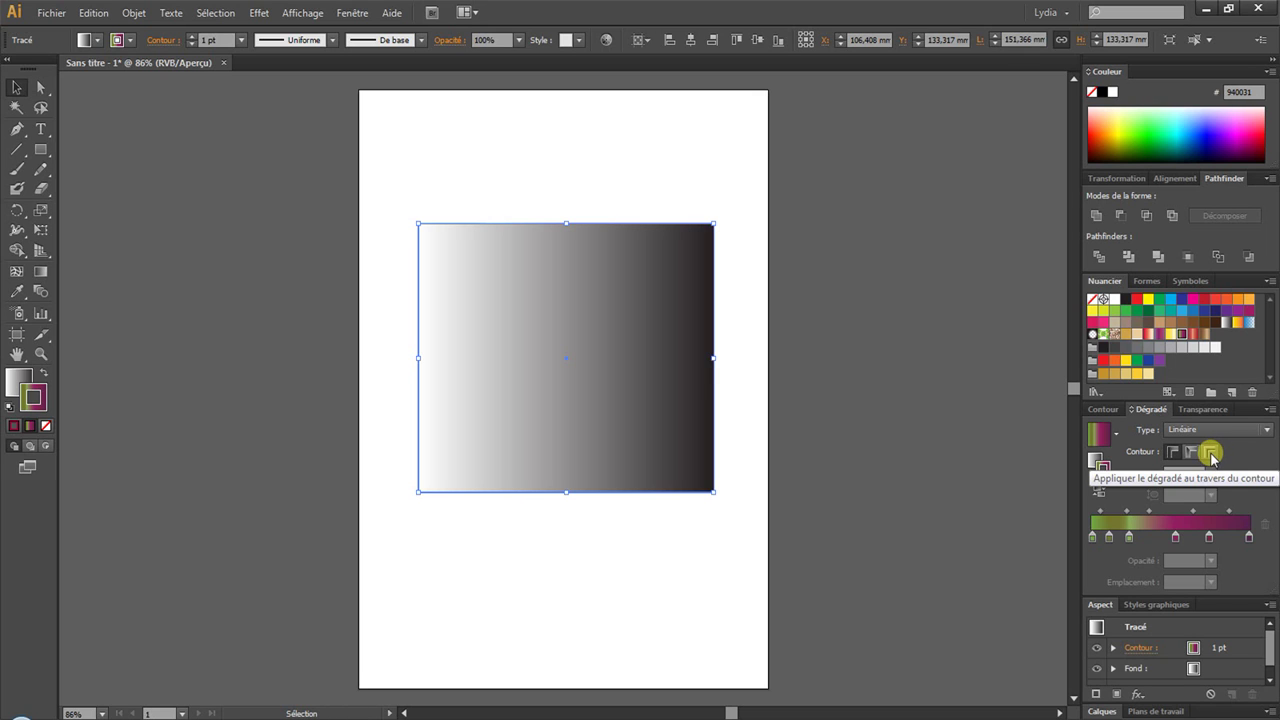
Try a stroke weight of 60 pt on the rectangle and set it back to 1 pt.
click(1105, 410)
click(1195, 440)
click(1222, 382)
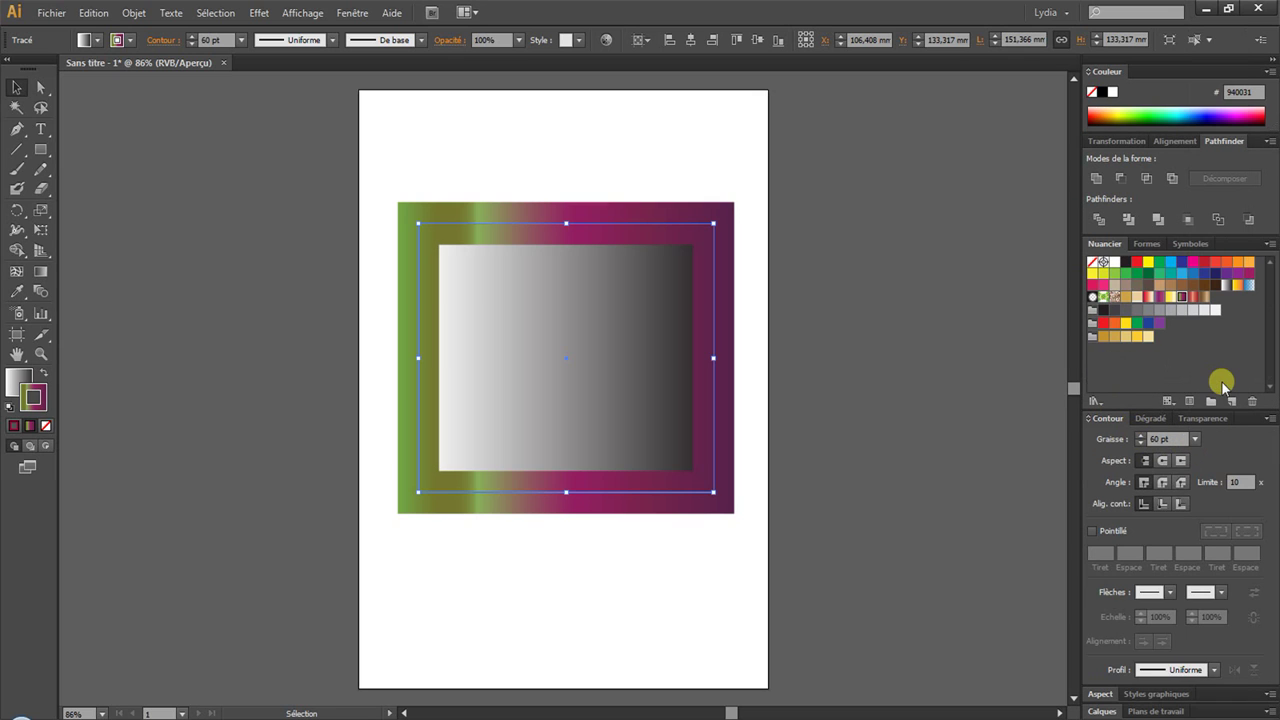
click(1196, 440)
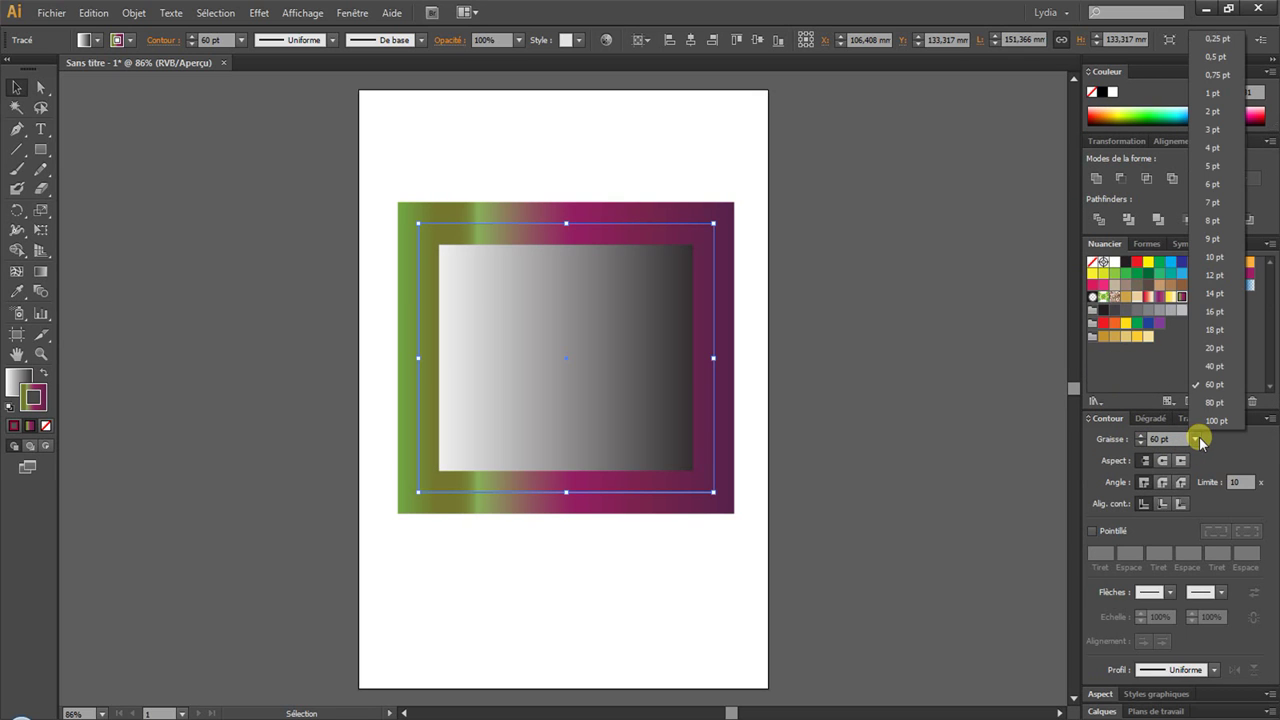
click(1214, 93)
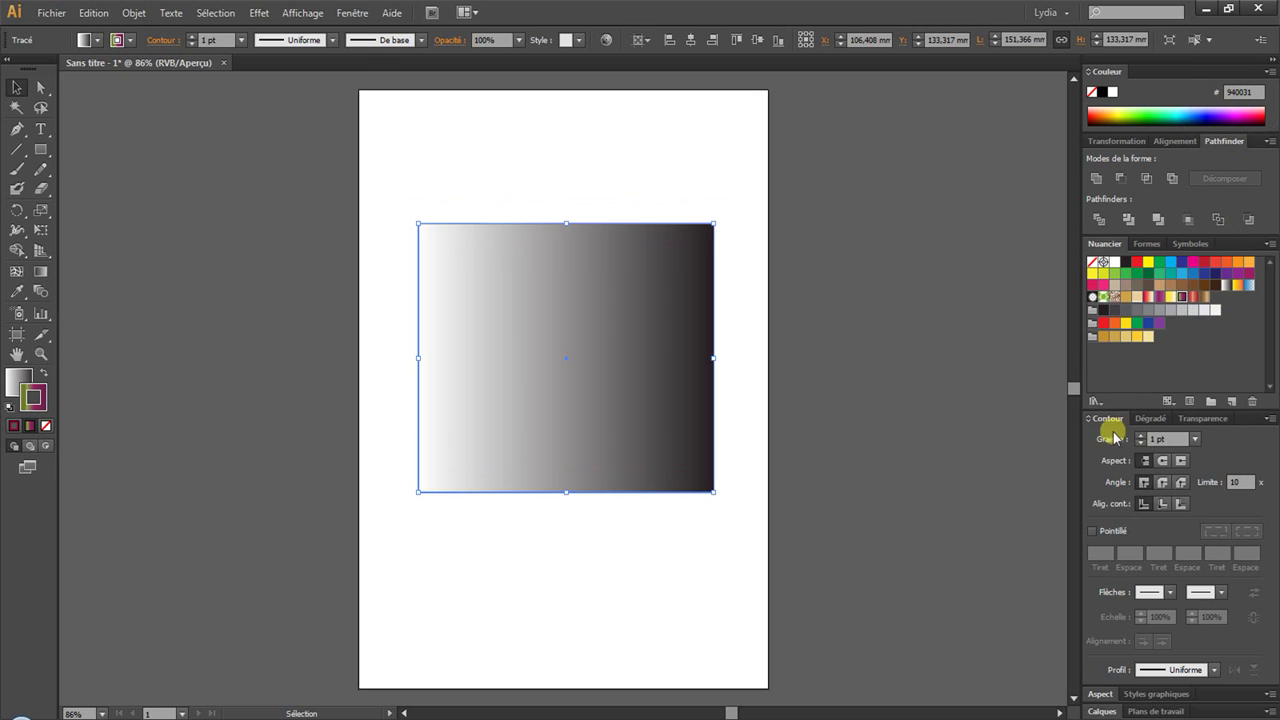
Change the stroke gradient to the Blanc, Noir preset, then remove the stroke and make the fill active again.
click(1146, 418)
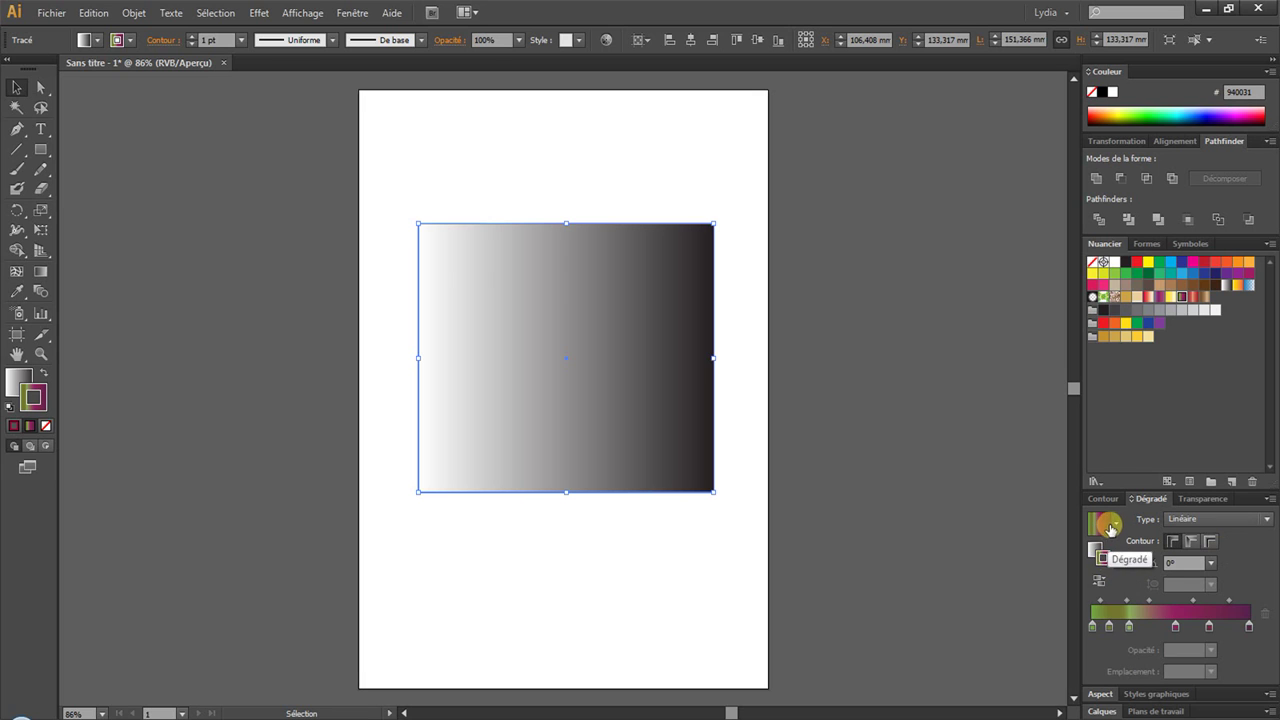
click(1116, 522)
drag(1110, 606, 1113, 552)
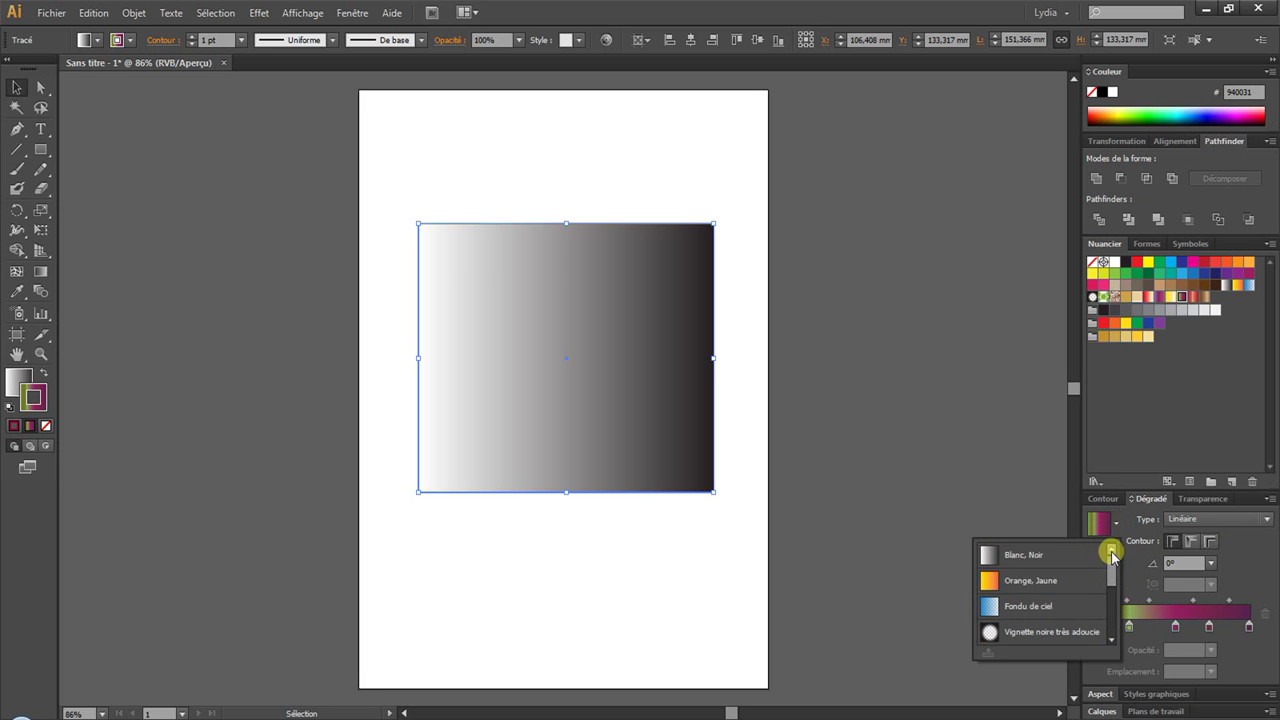
click(1095, 556)
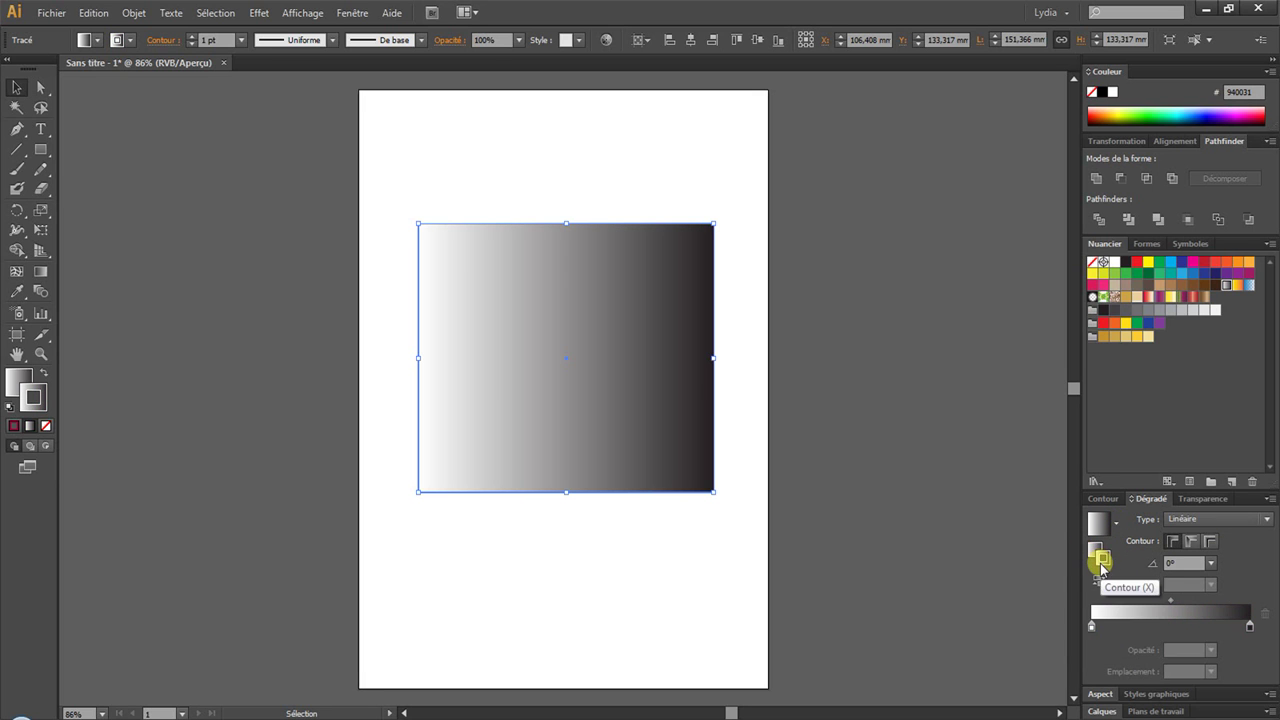
click(45, 427)
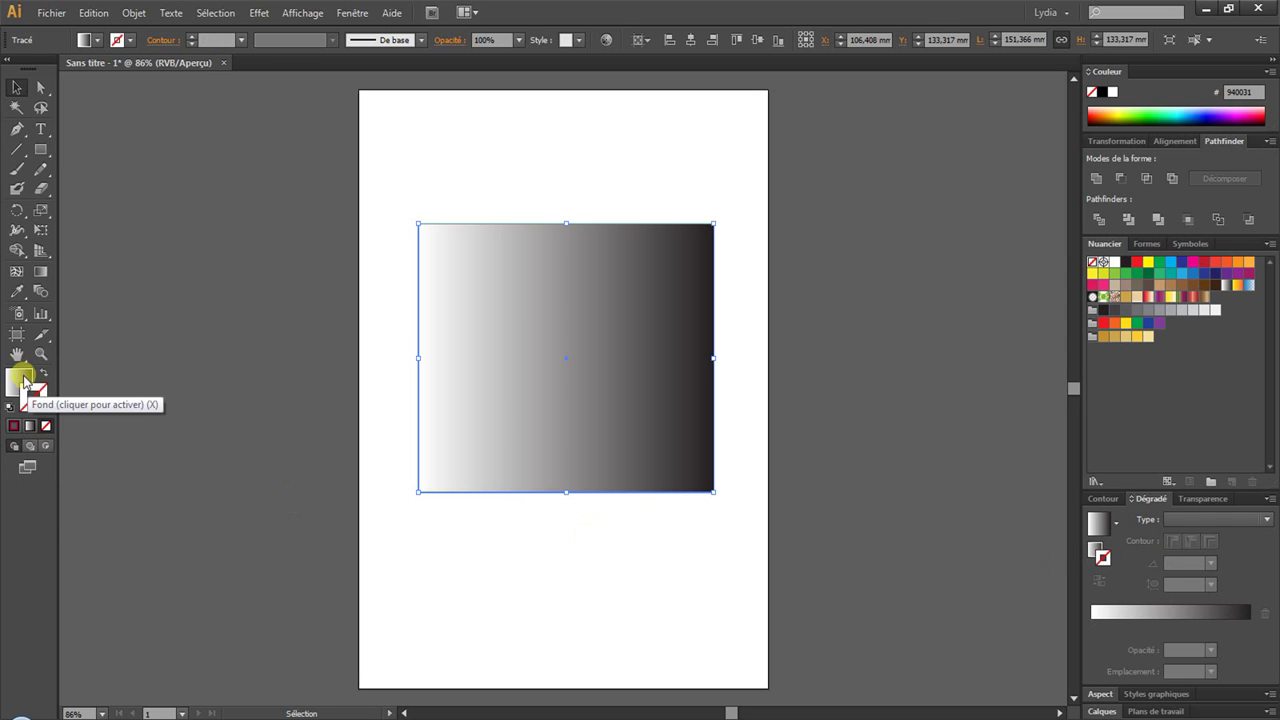
click(22, 378)
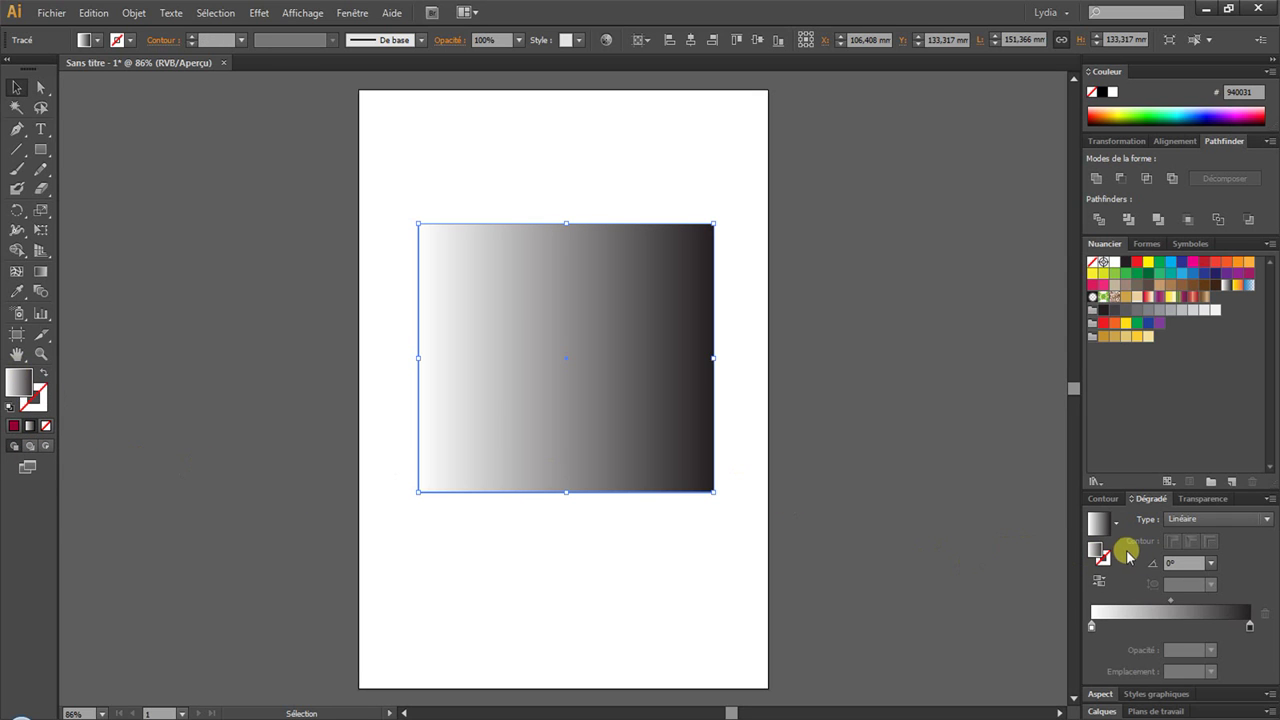
Try gradient angles of -90°, 90° and 150° on the rectangle's fill, and set the angle back to 0°.
click(1207, 565)
click(1230, 477)
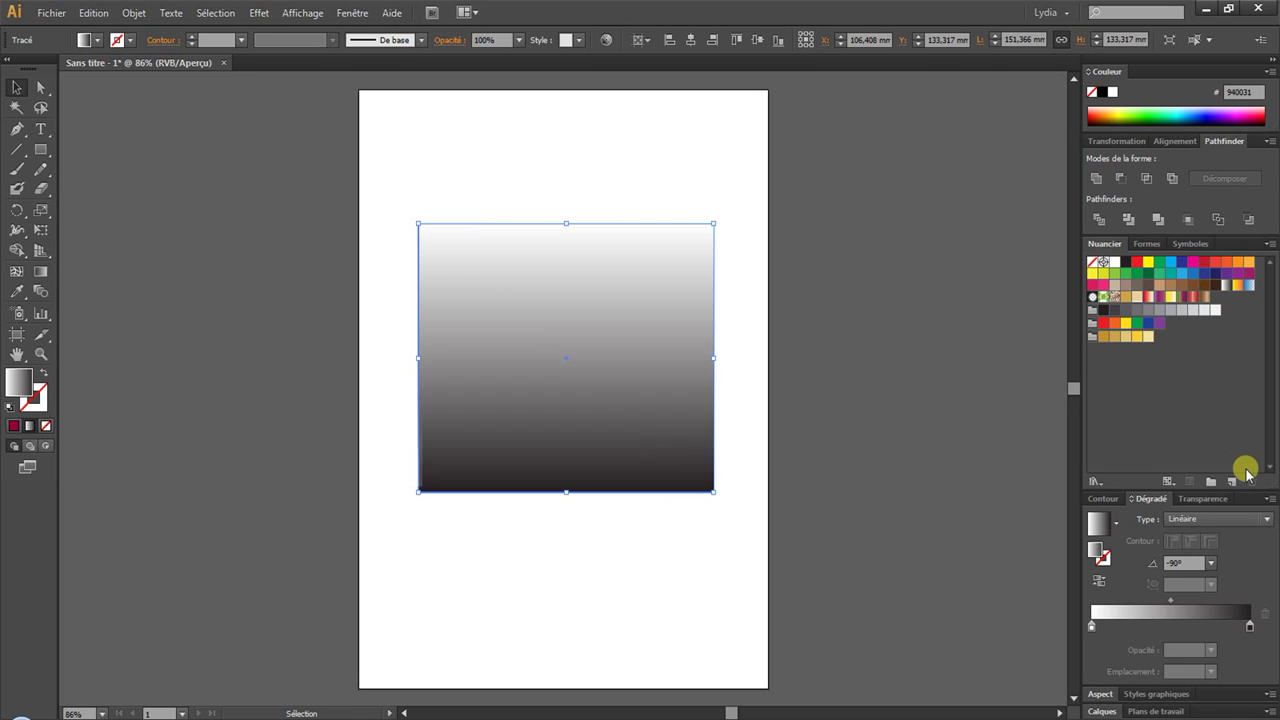
click(1210, 563)
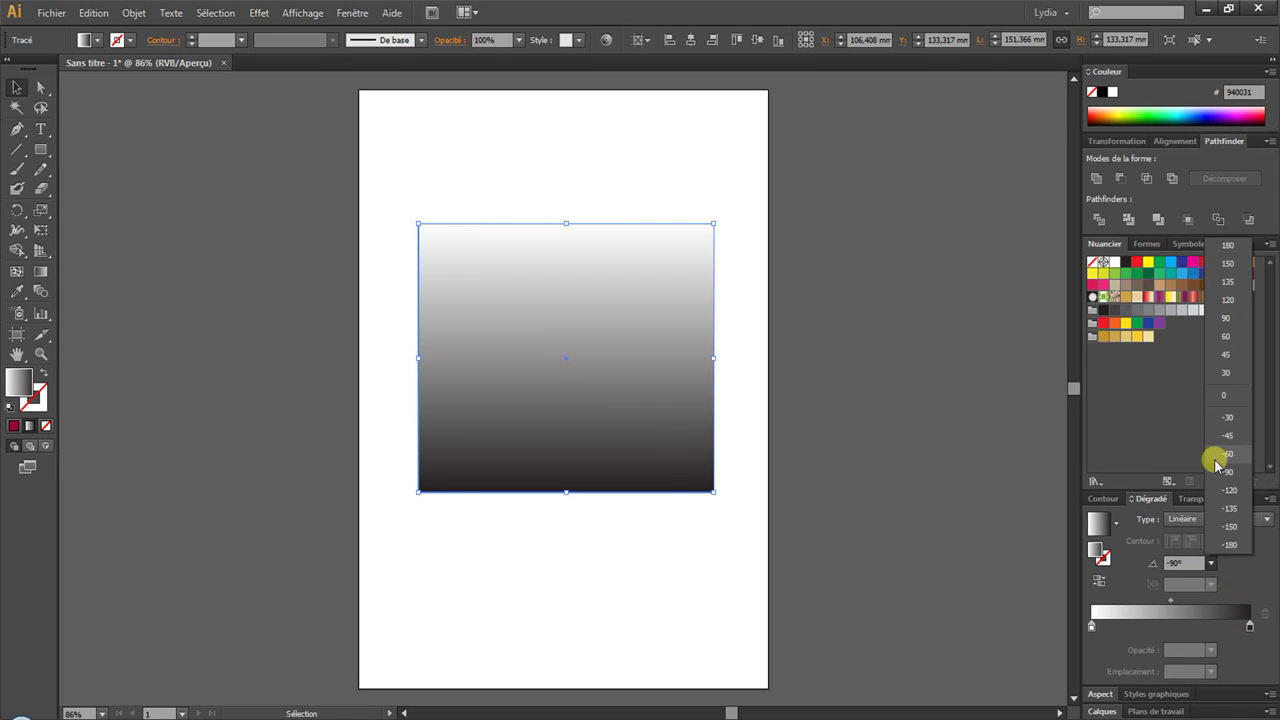
click(1218, 313)
click(1210, 563)
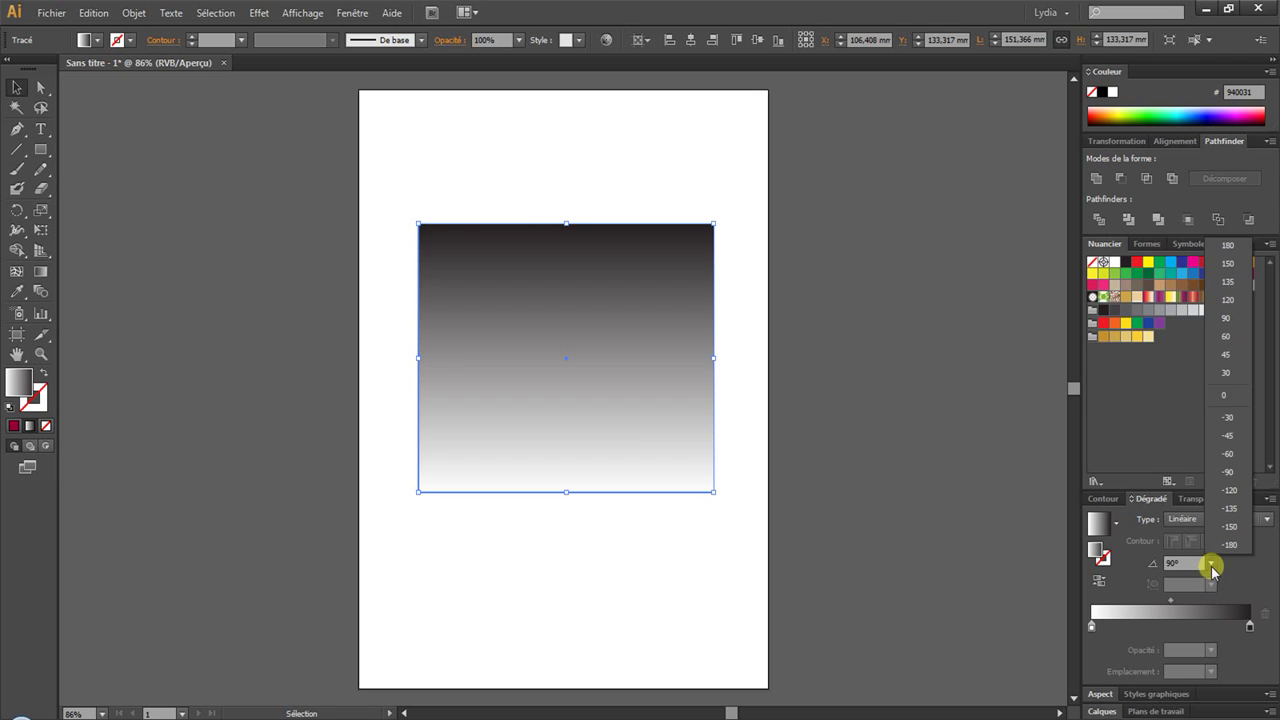
click(1218, 270)
click(1210, 563)
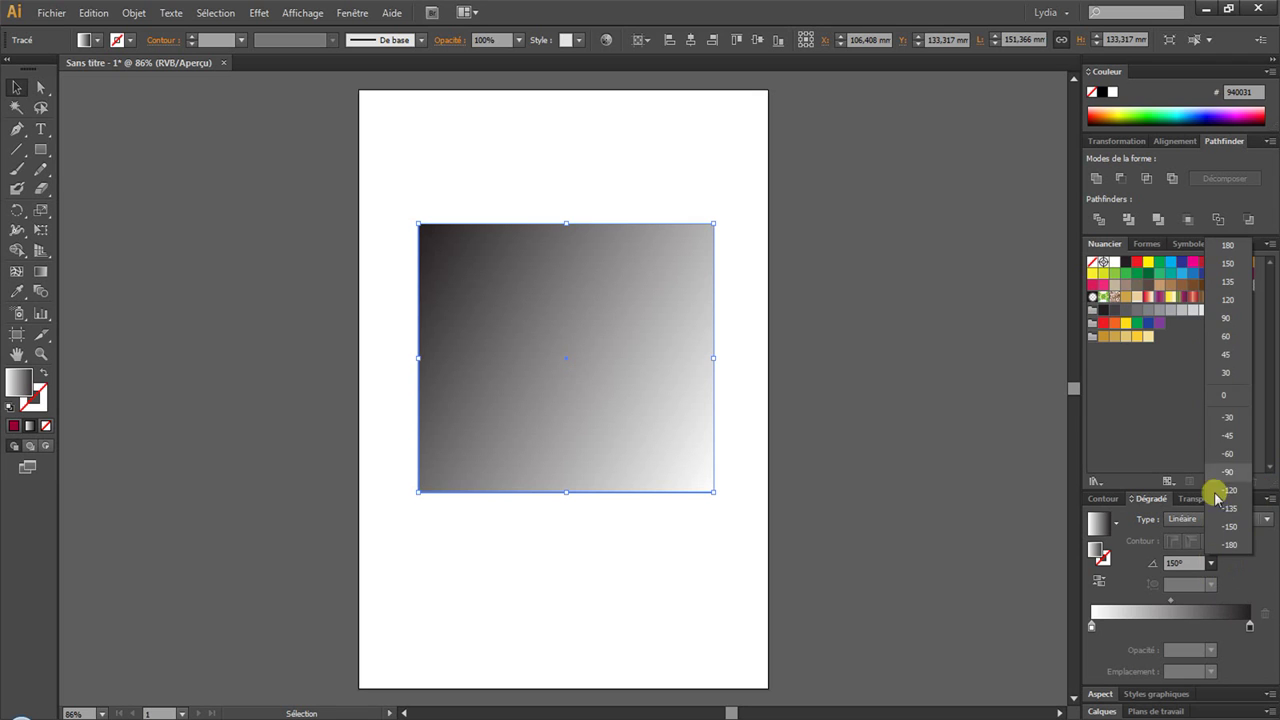
click(1229, 401)
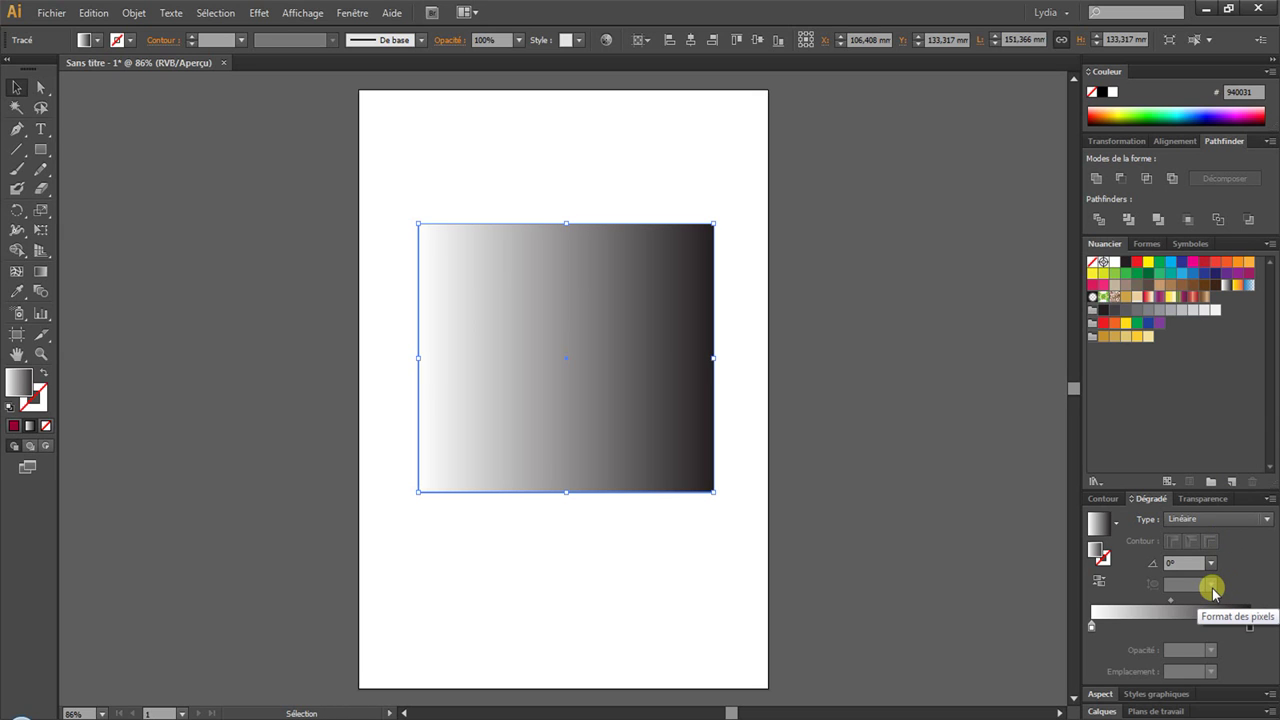
Try the Radial gradient type on the fill with aspect ratios of 40%, 400% and 20%, and switch back to Linéaire.
click(1211, 519)
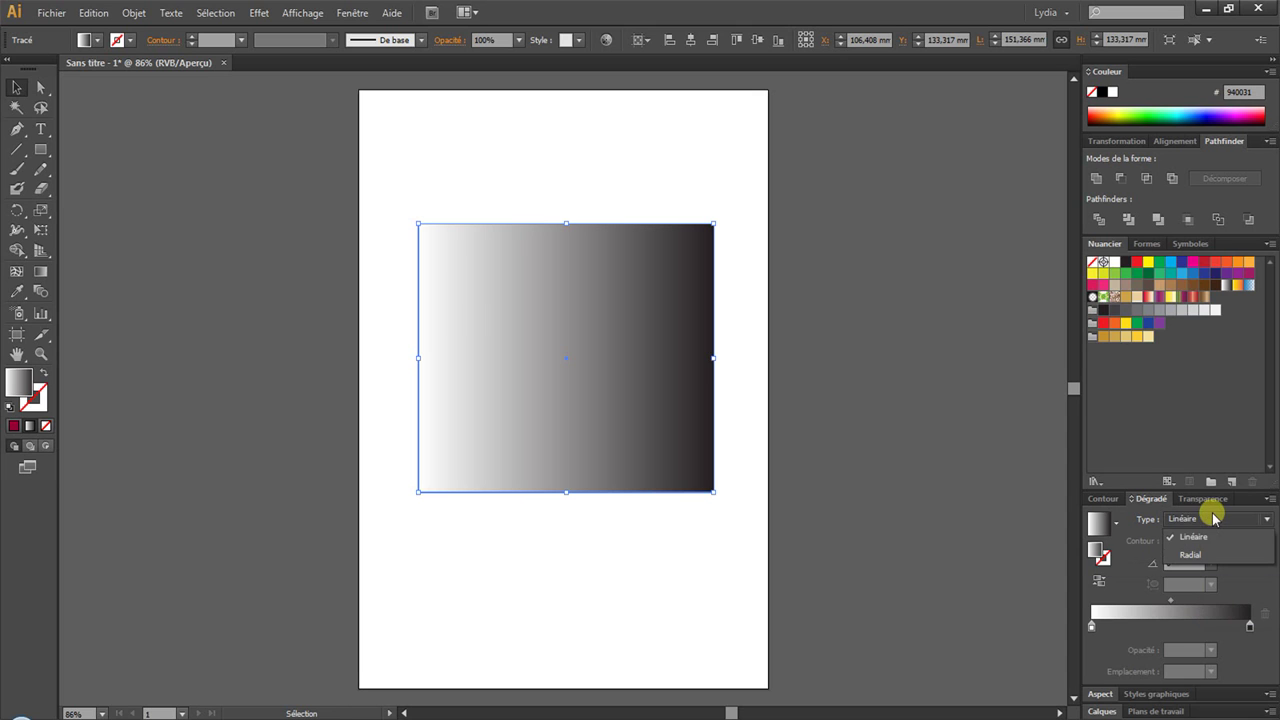
click(1211, 540)
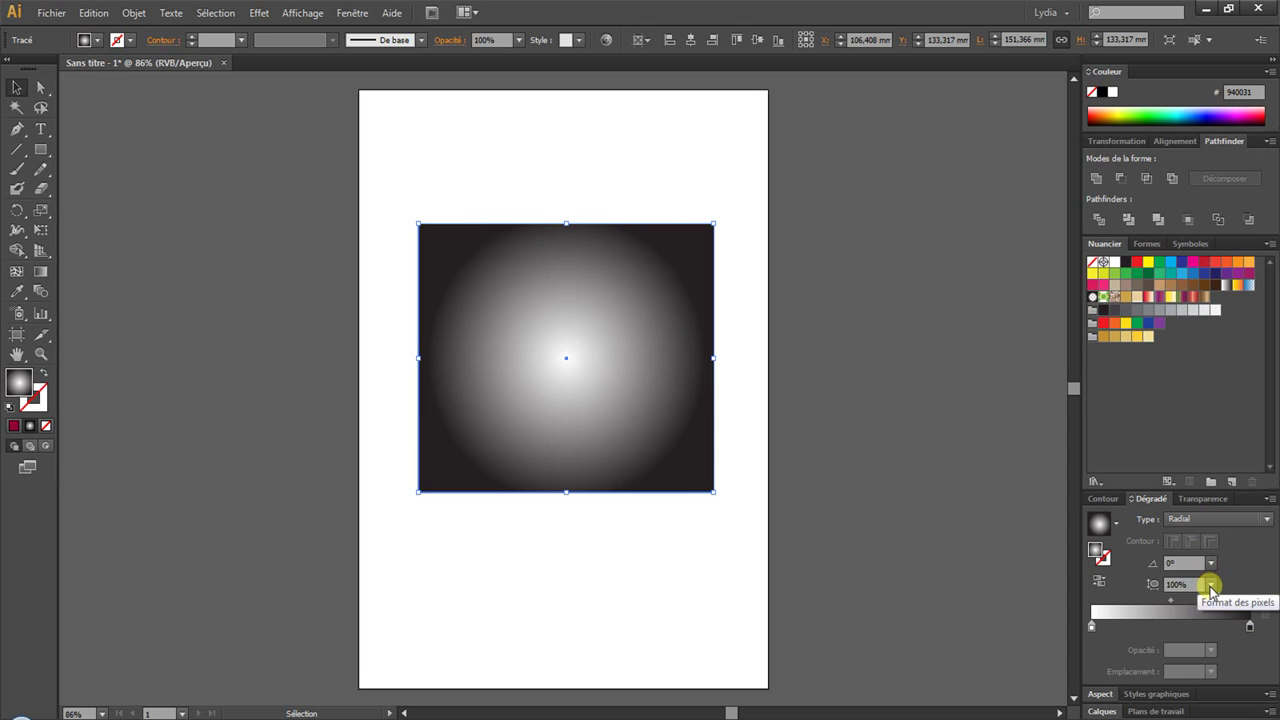
click(1210, 586)
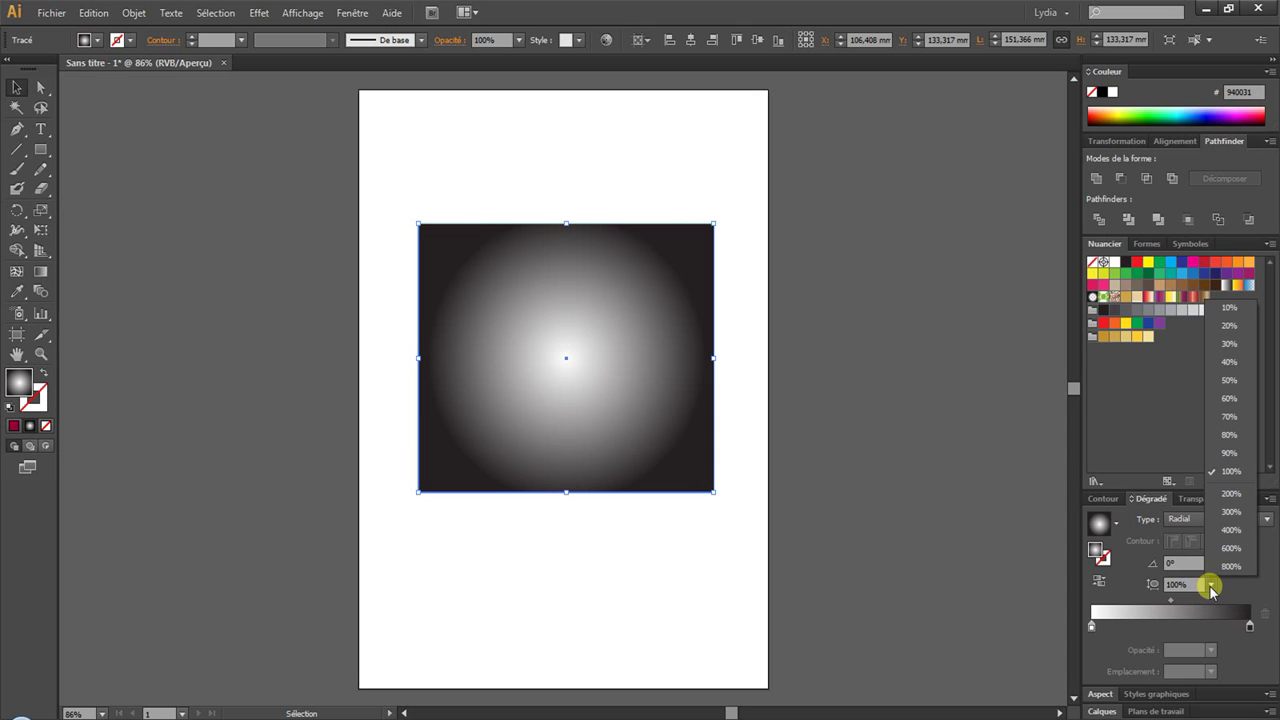
click(1229, 363)
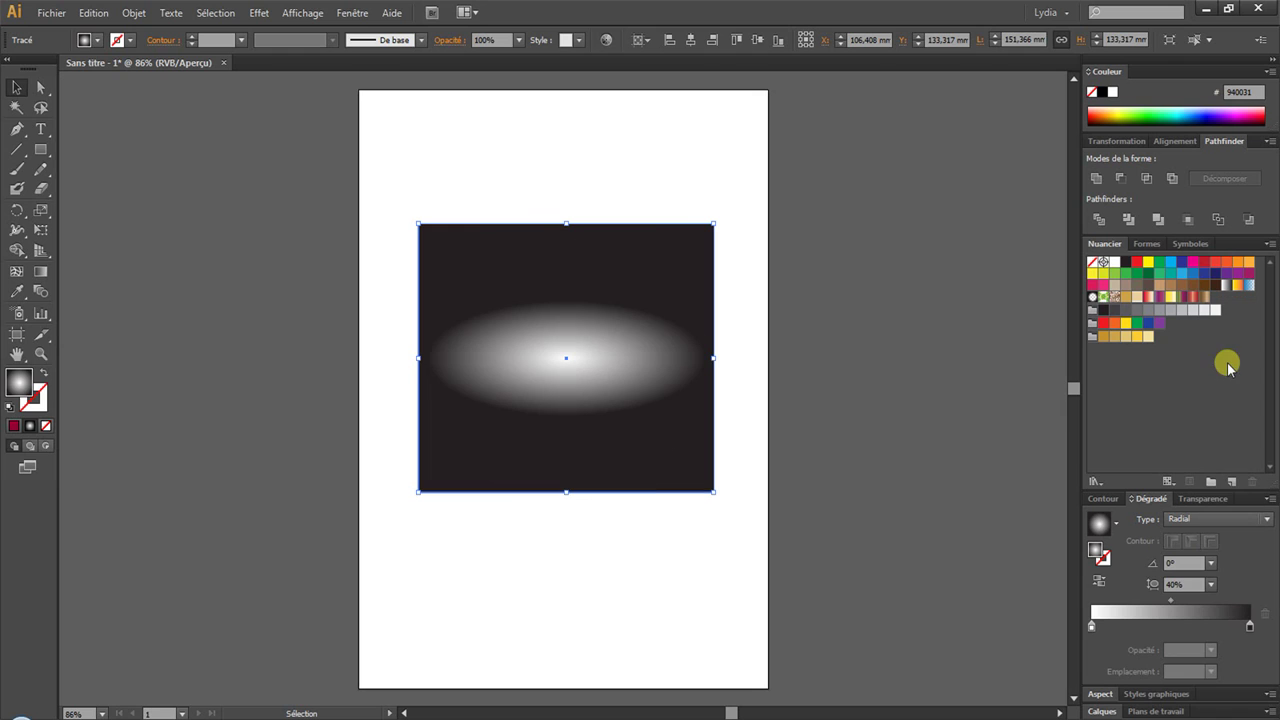
click(1210, 585)
click(1220, 539)
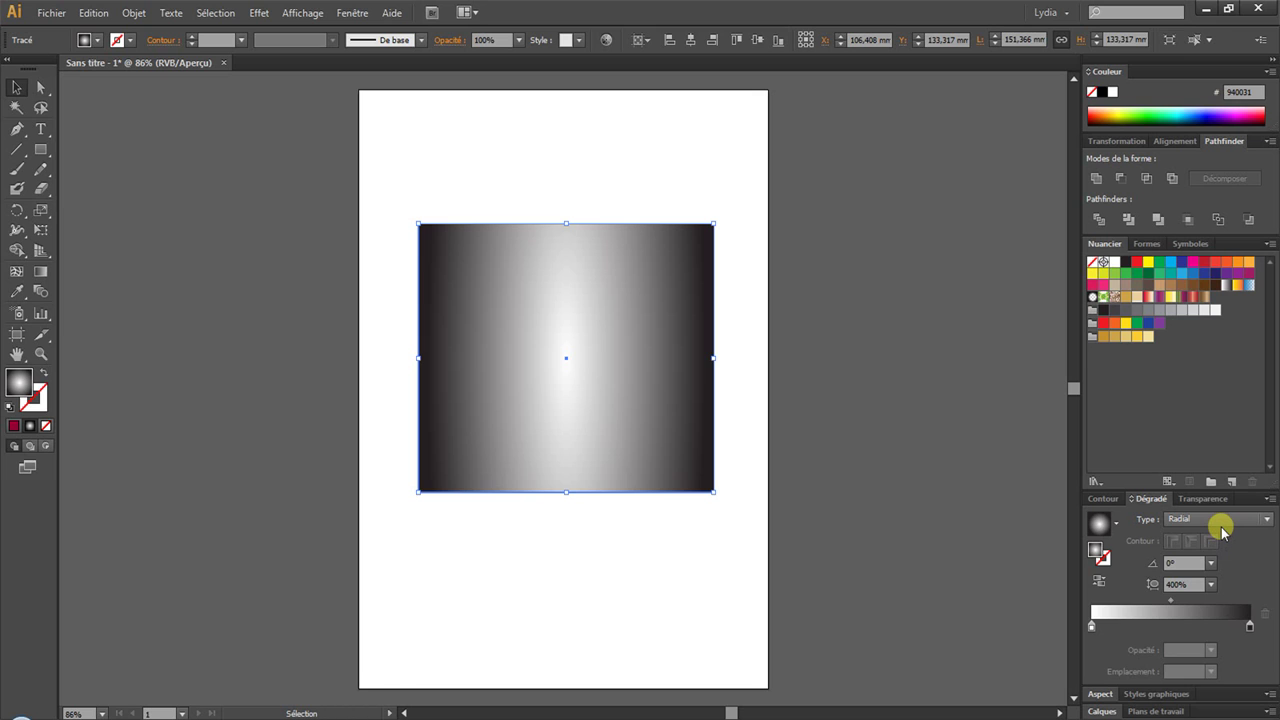
click(1210, 585)
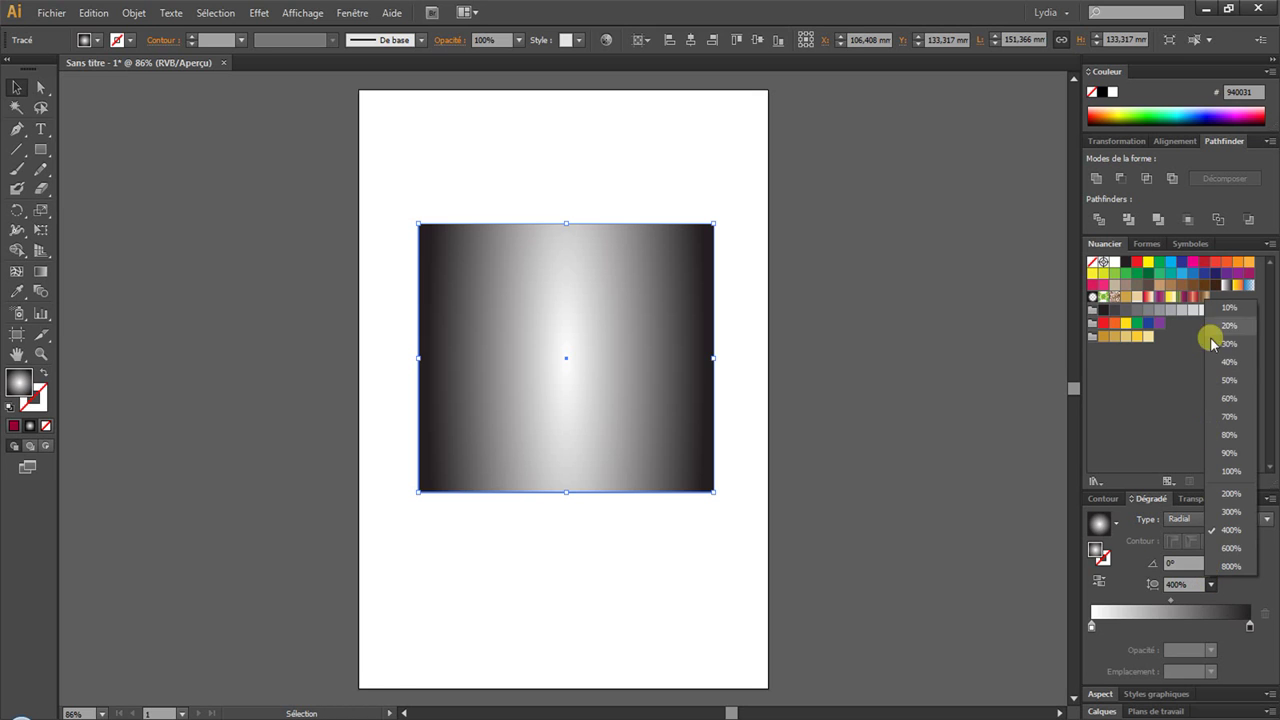
click(1227, 324)
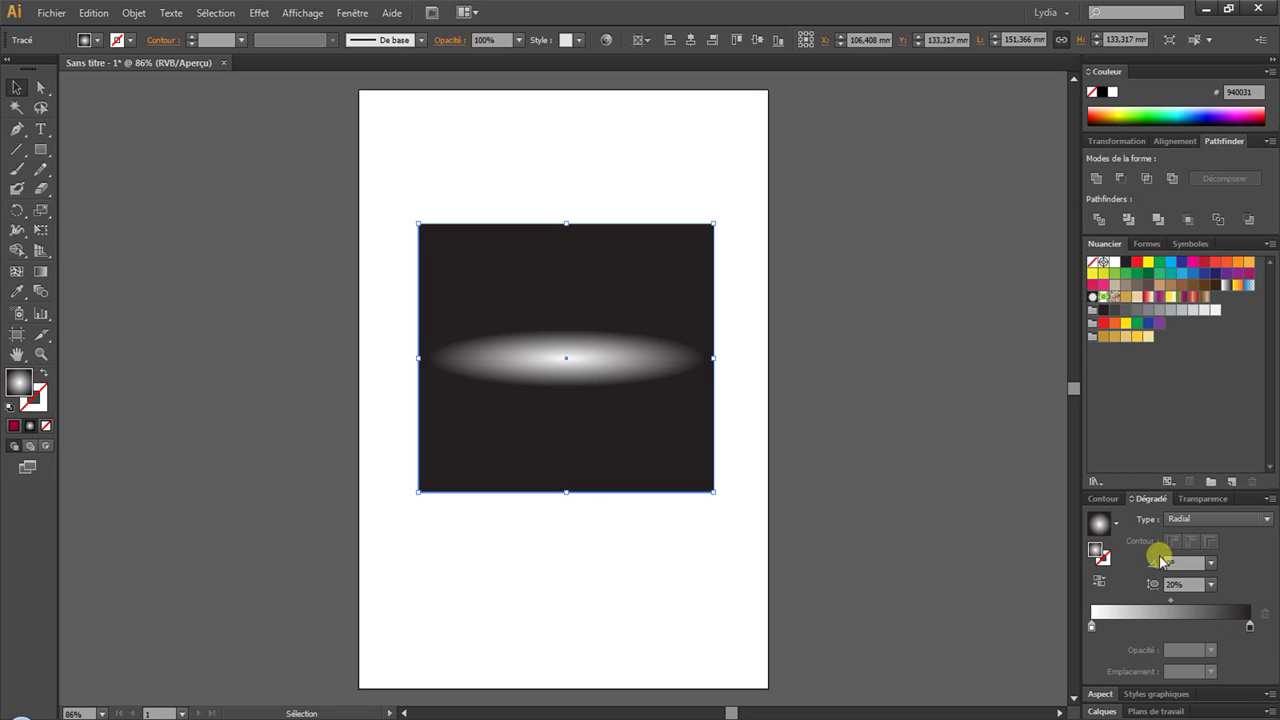
click(1186, 519)
click(1192, 537)
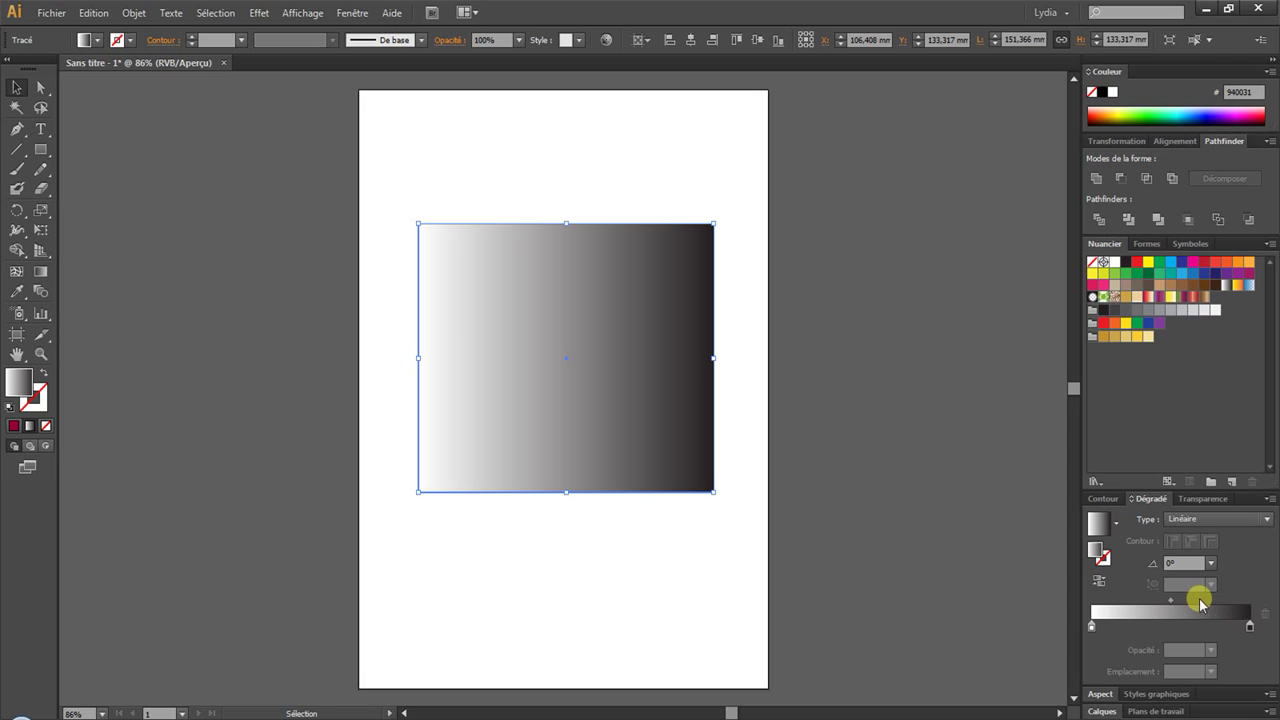
Apply the Blanc, Noir gradient preset to the rectangle's fill.
click(1116, 522)
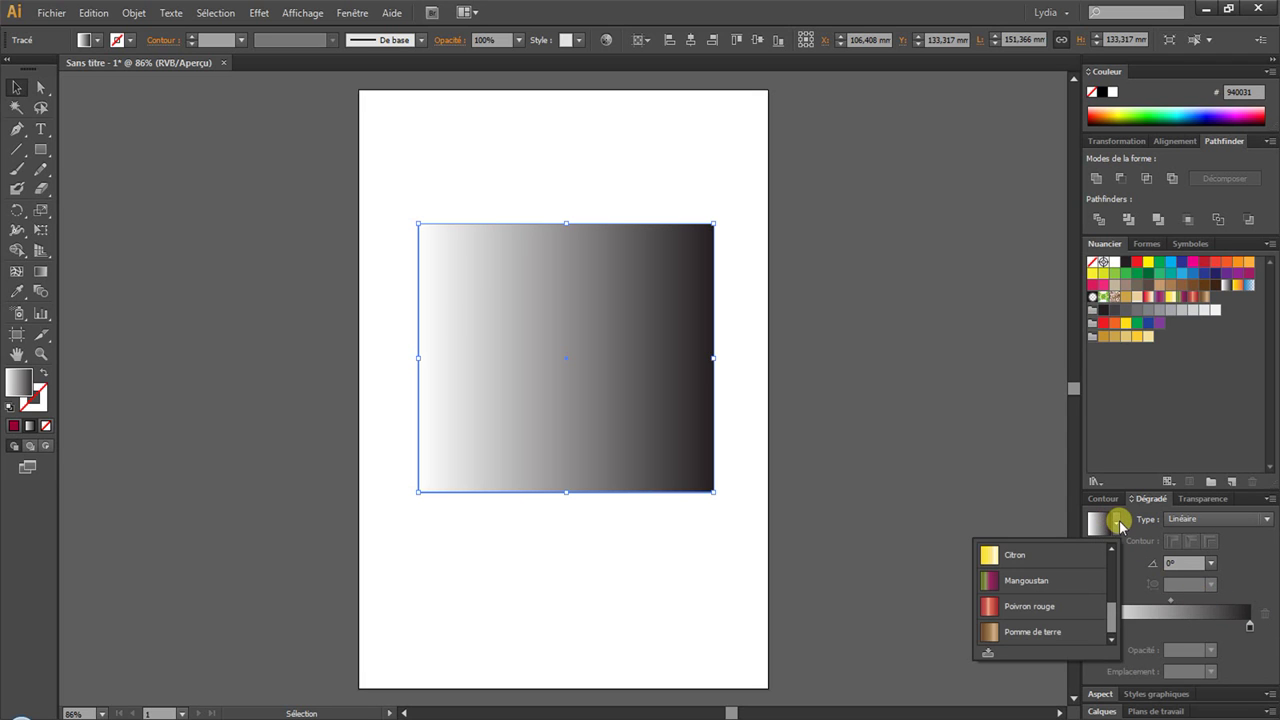
drag(1113, 609, 1106, 551)
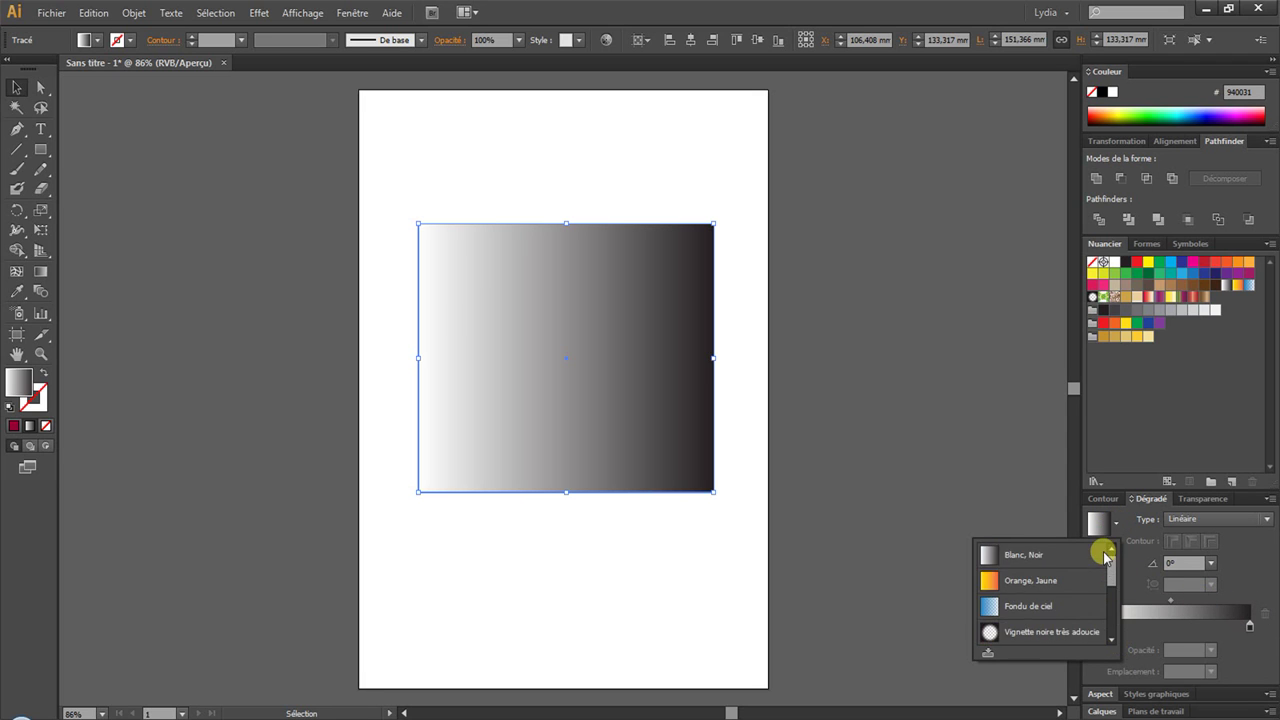
click(1098, 553)
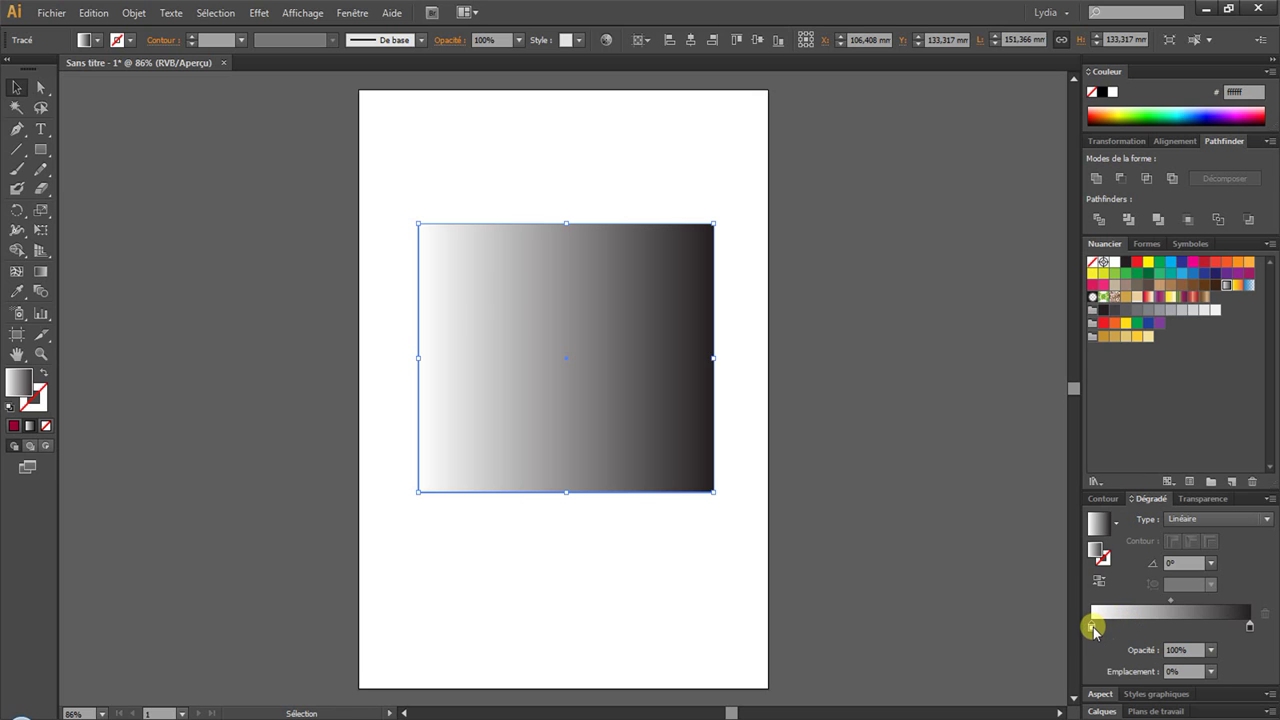
Set the colour of the fill gradient's starting stop to 0006ff.
double_click(1092, 625)
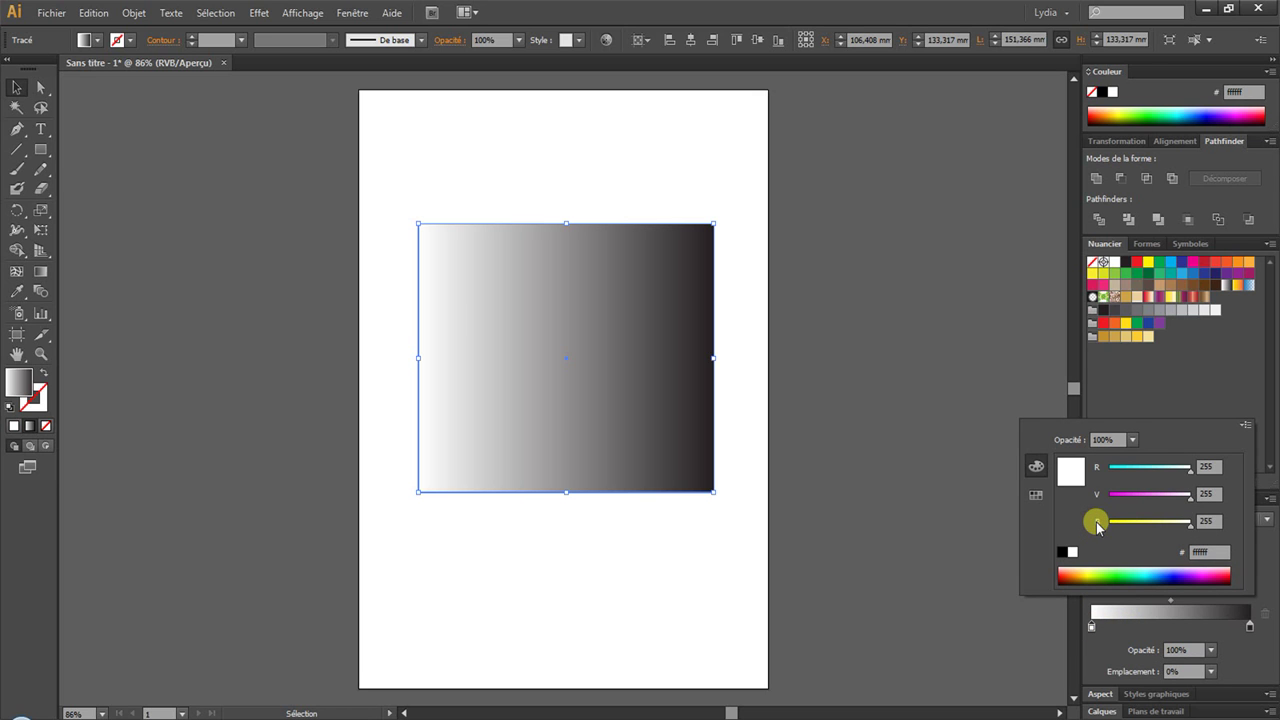
click(1245, 428)
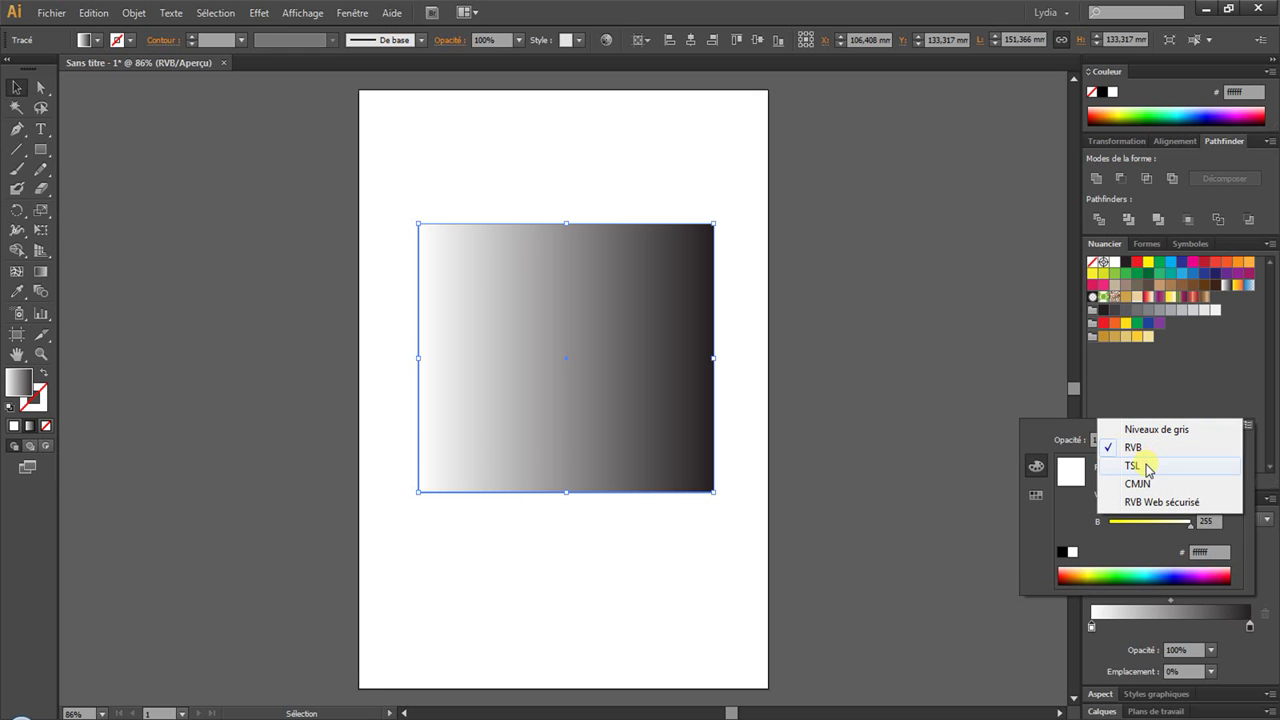
click(1065, 432)
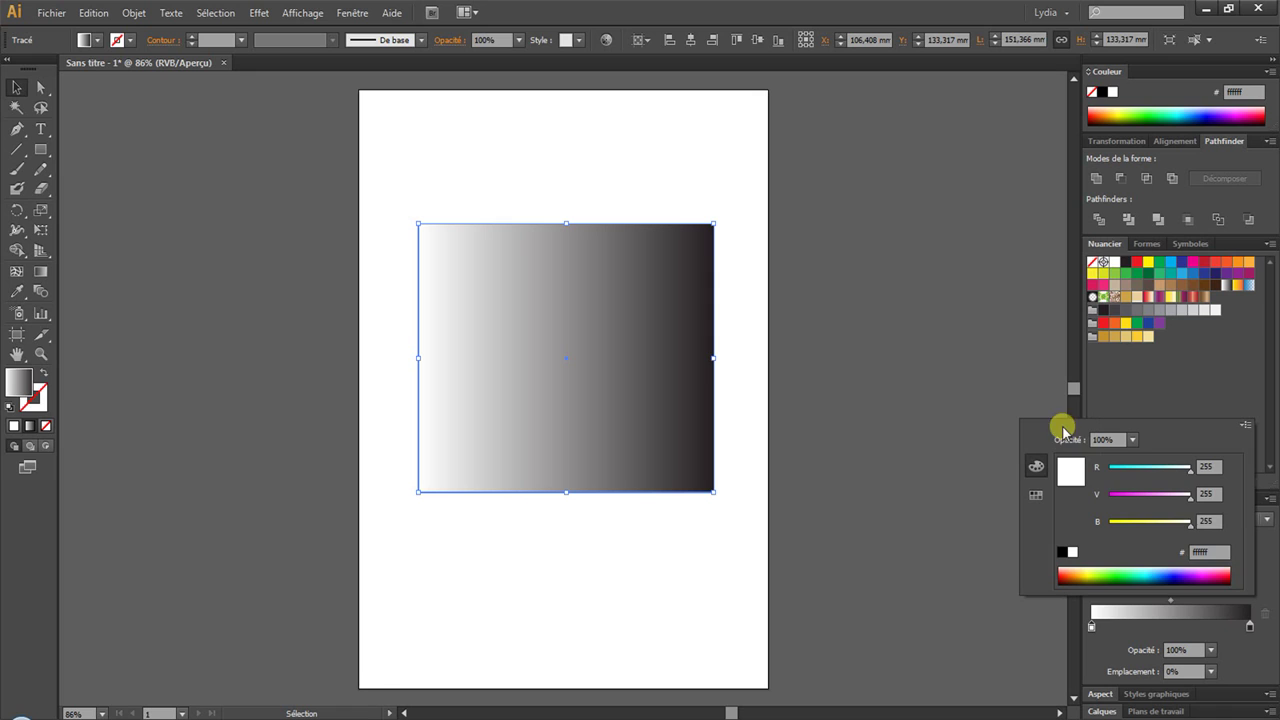
click(1186, 552)
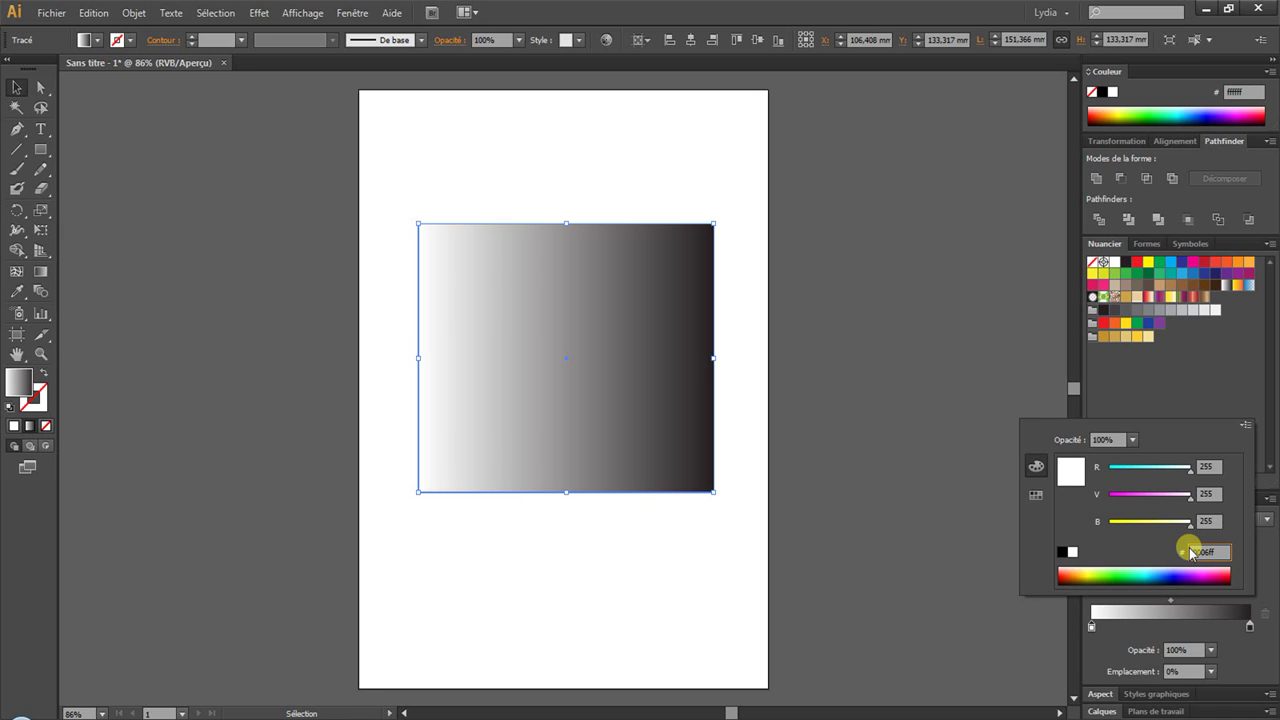
click(1228, 381)
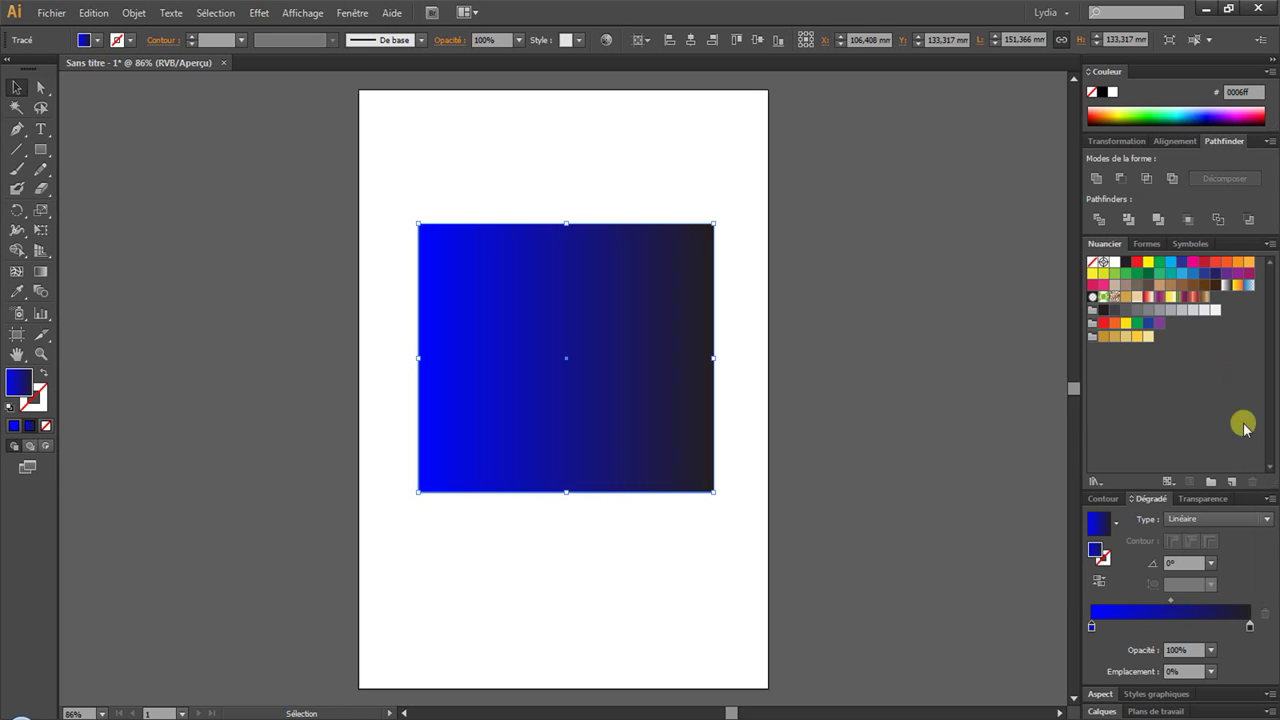
Set the colour of the fill gradient's end stop to e25a5a.
double_click(1250, 627)
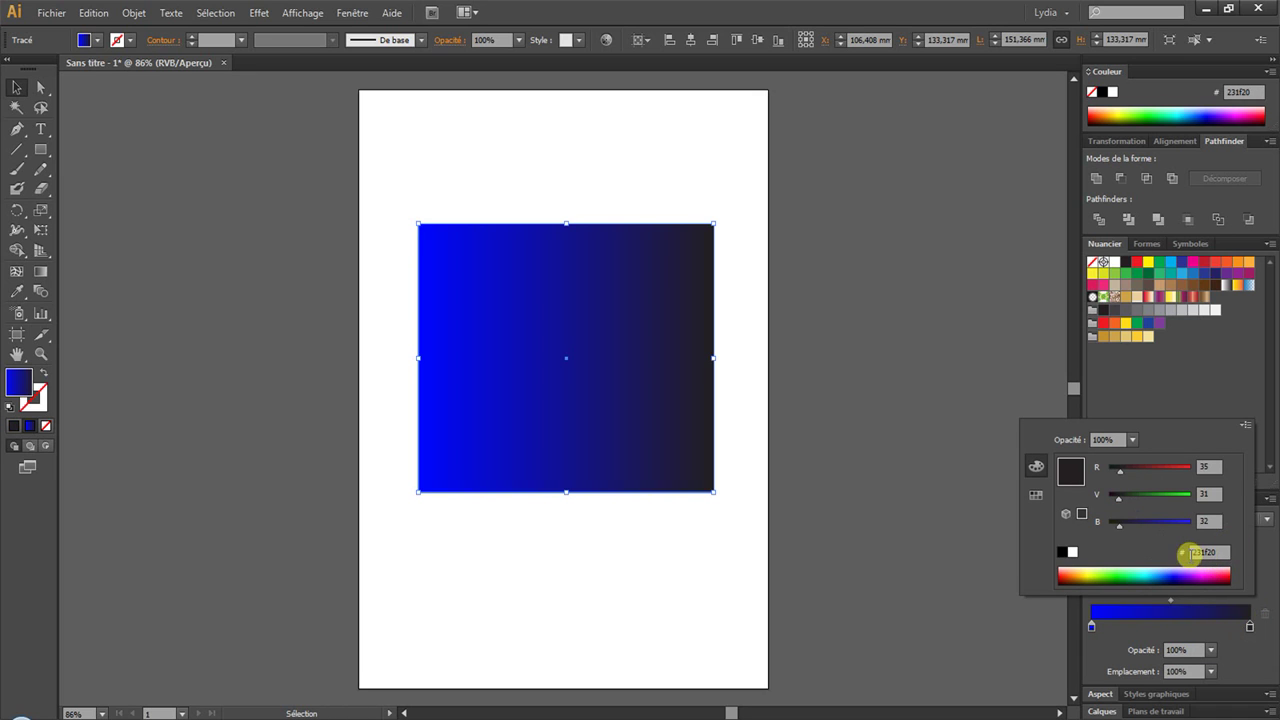
click(1200, 552)
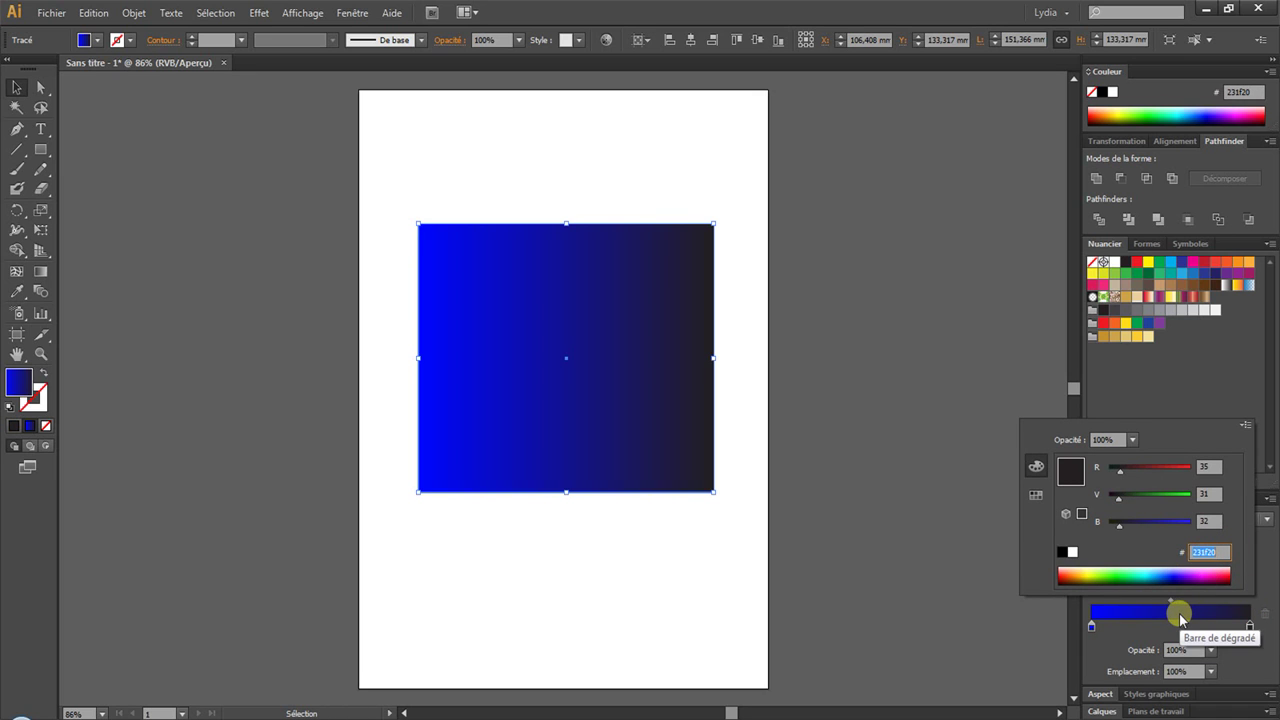
text(e25a5a)
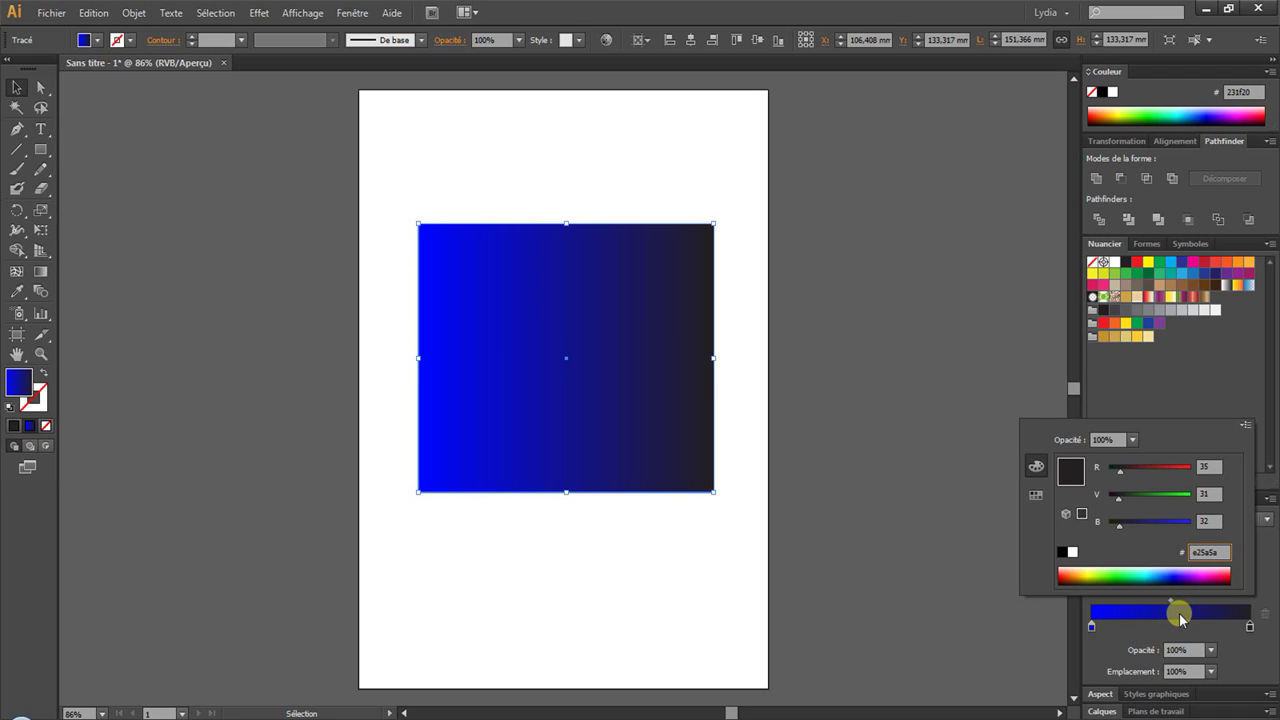
click(1169, 402)
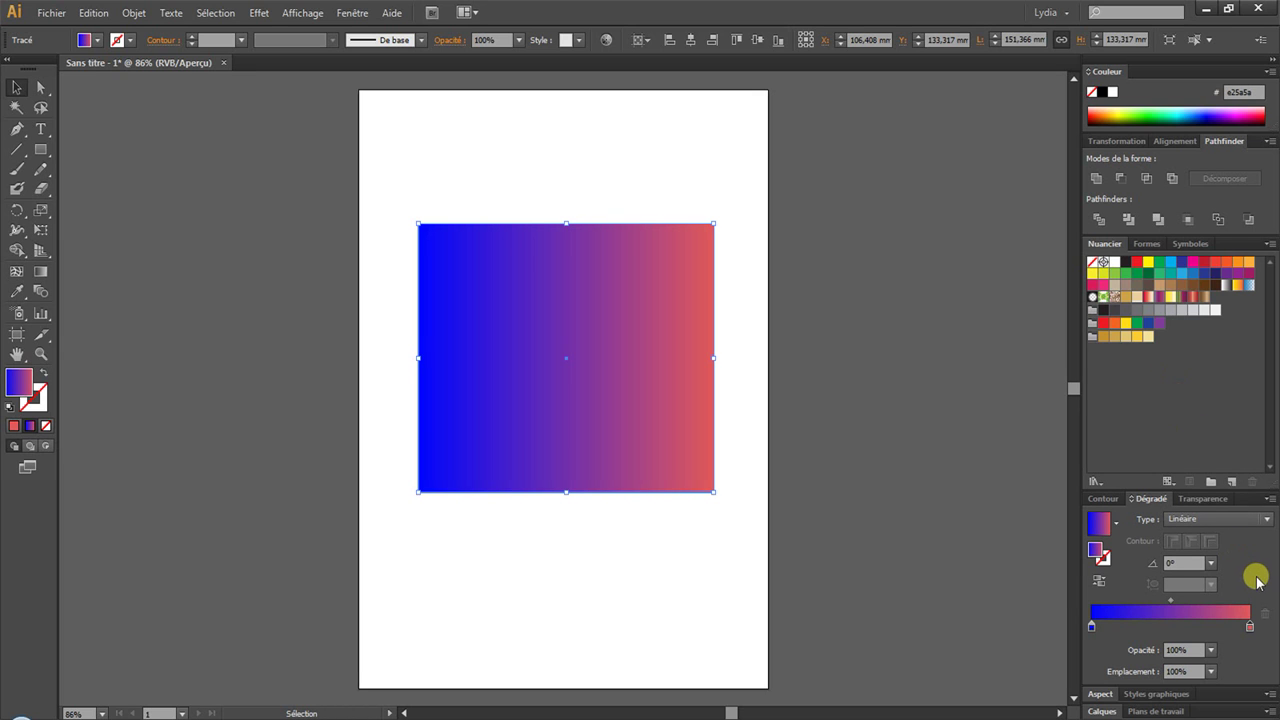
Try the gradient midpoint at 20% and at about 31%, and set its location back to 50%.
click(1172, 605)
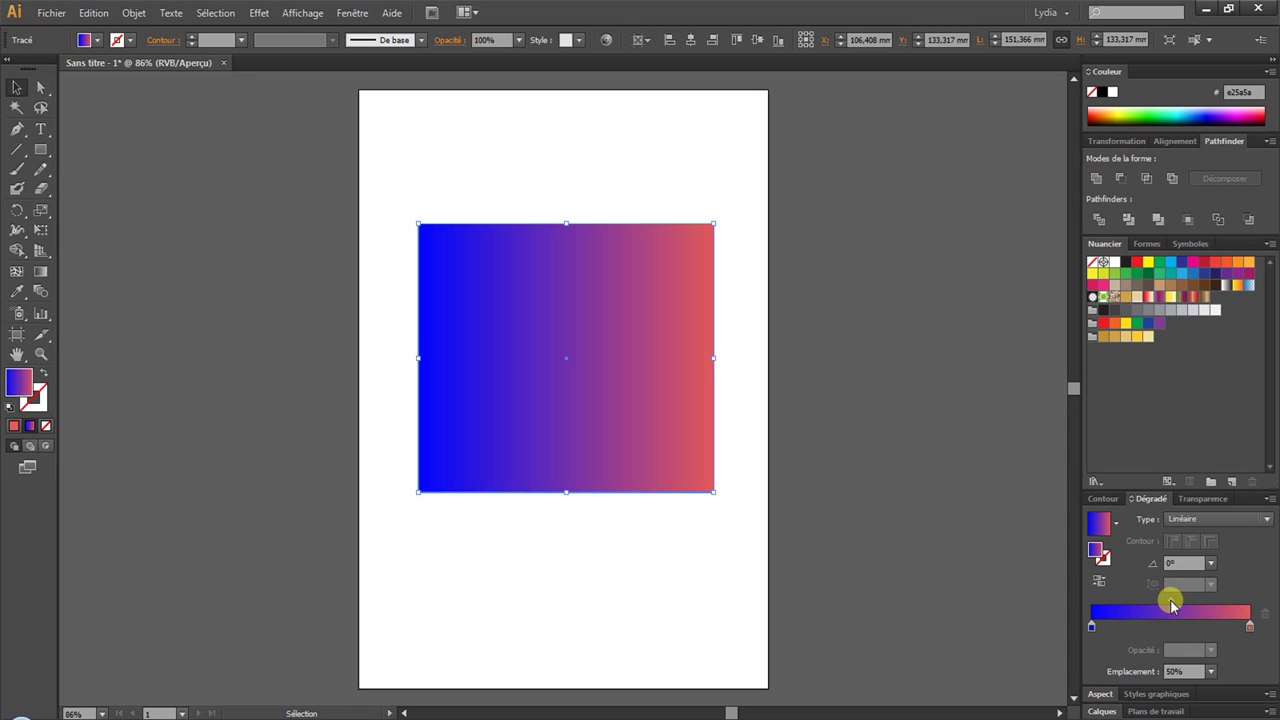
click(1210, 671)
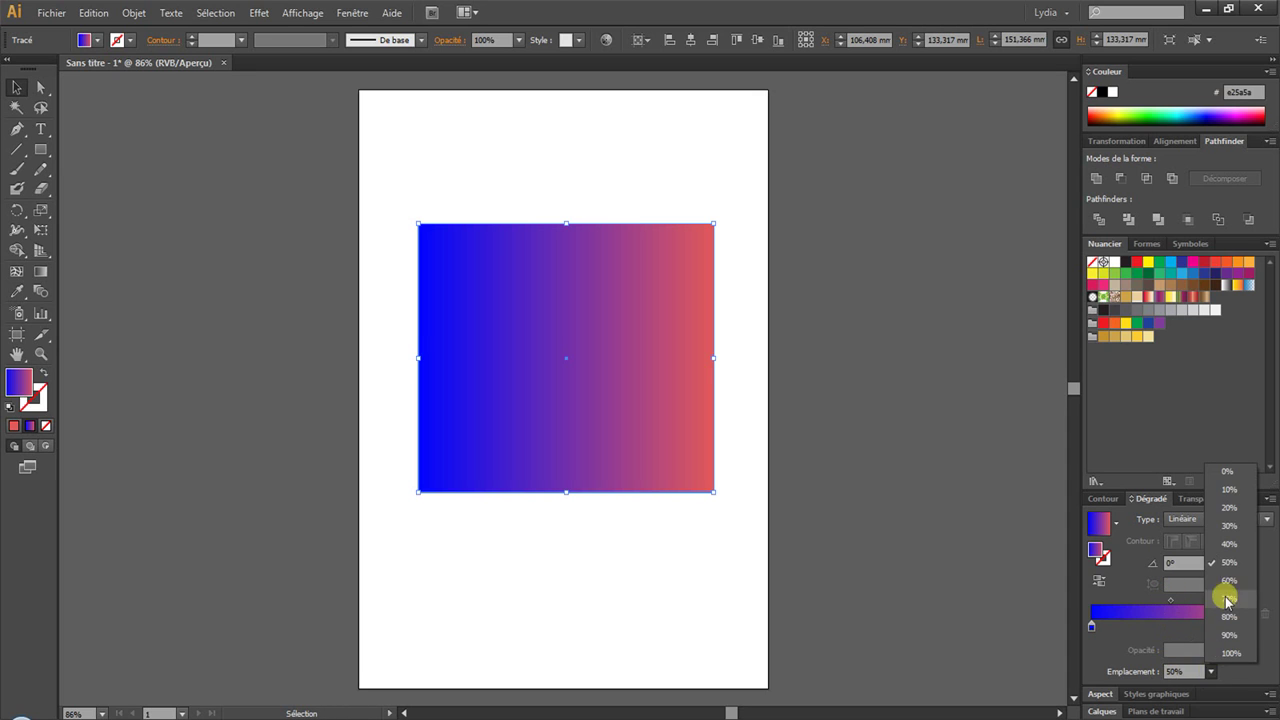
click(1228, 507)
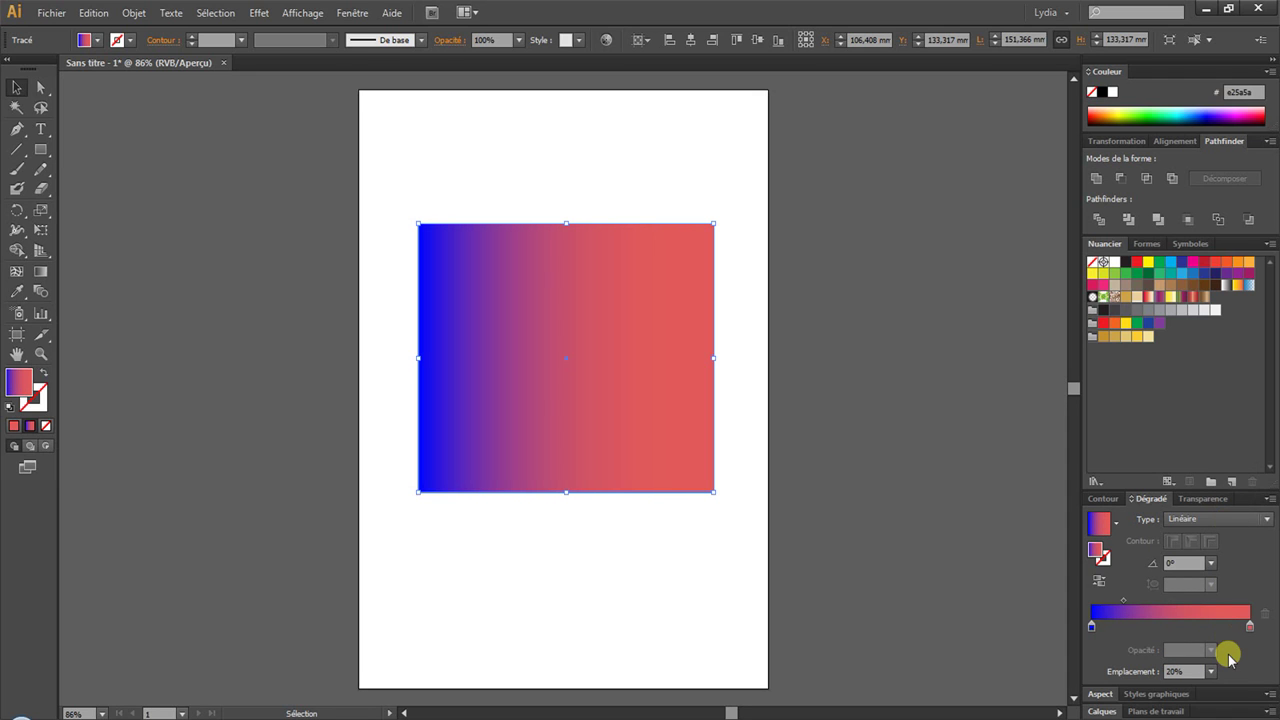
click(1210, 671)
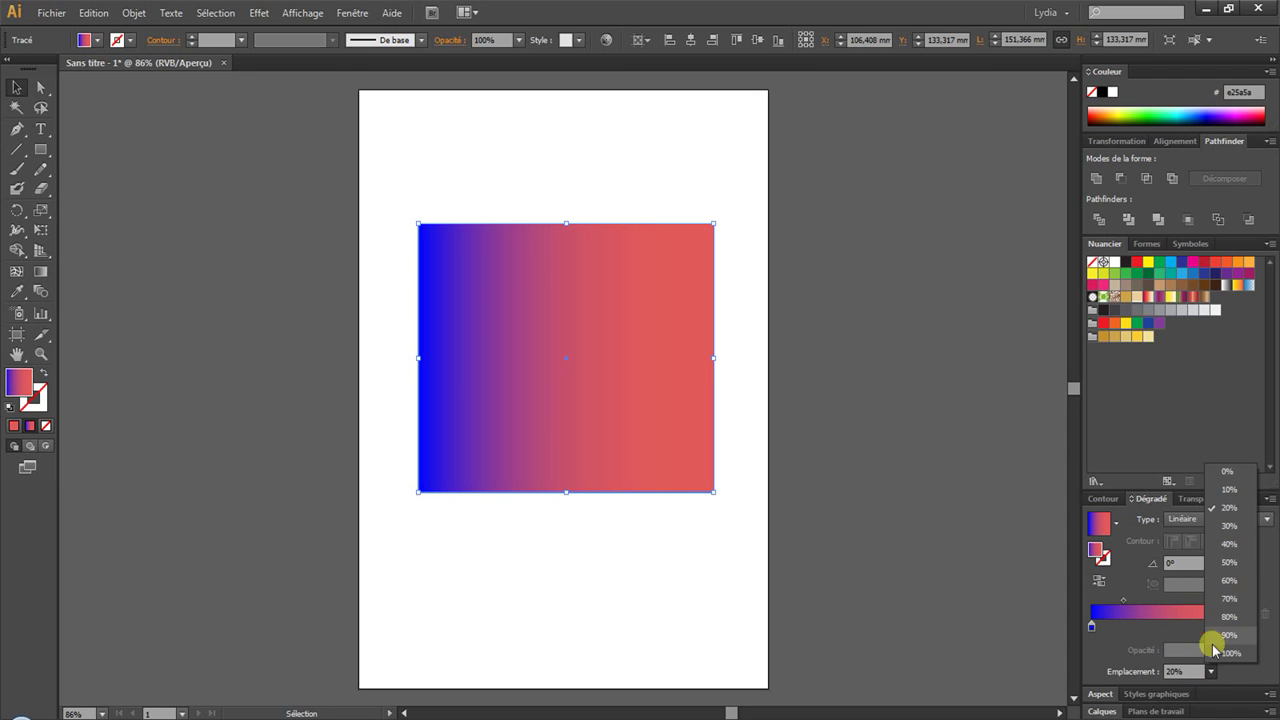
click(1227, 563)
drag(1170, 602, 1141, 603)
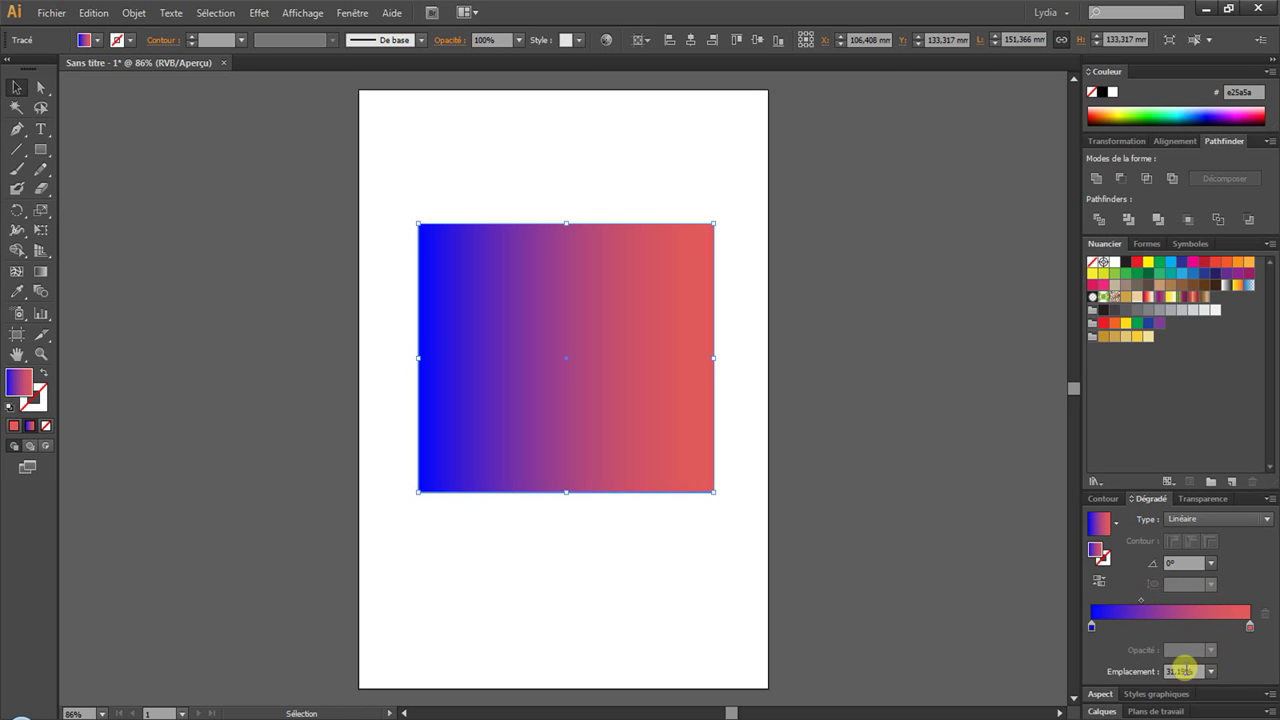
text(50%)
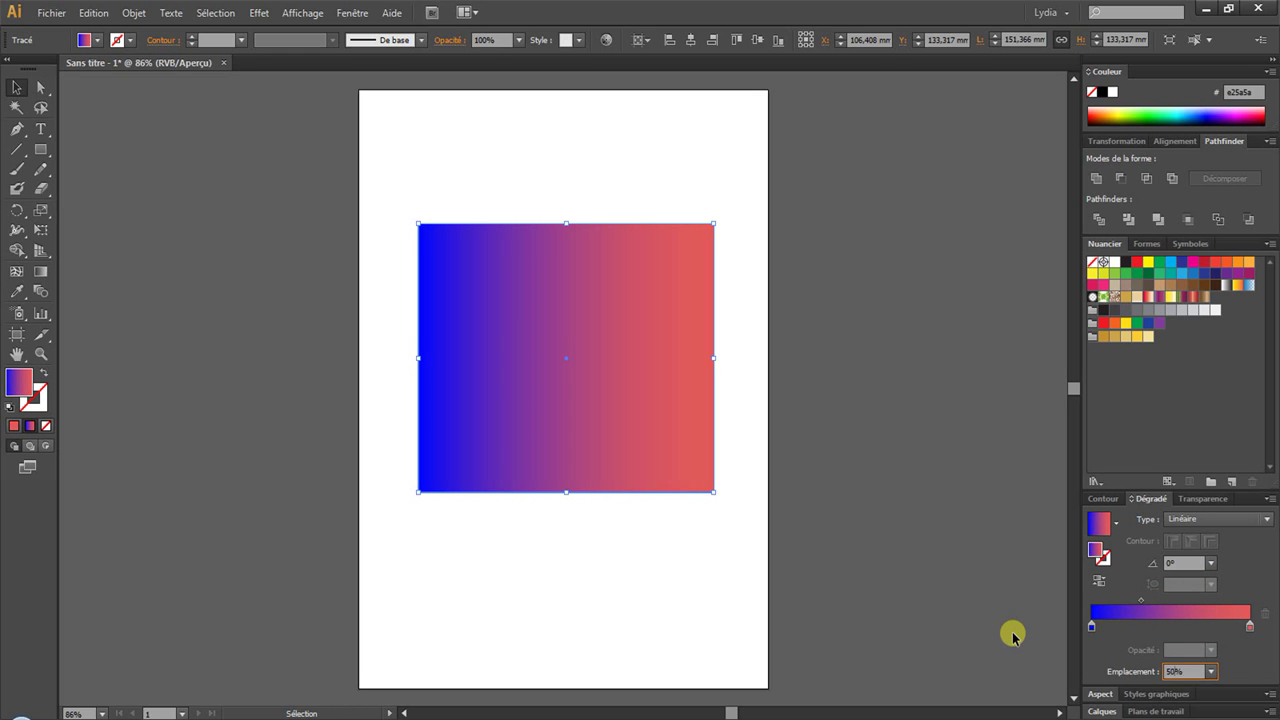
key(Return)
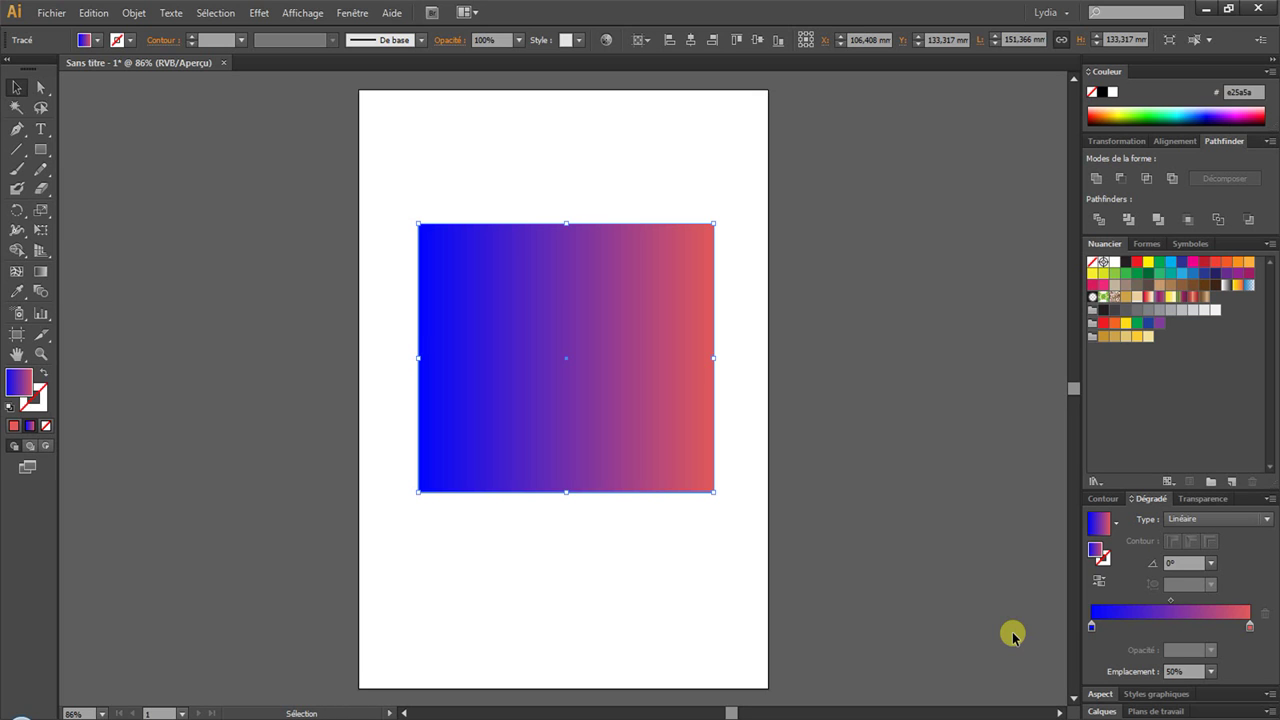
Try the blue starting stop of the gradient at 70% and set its location back to 0%.
click(1092, 627)
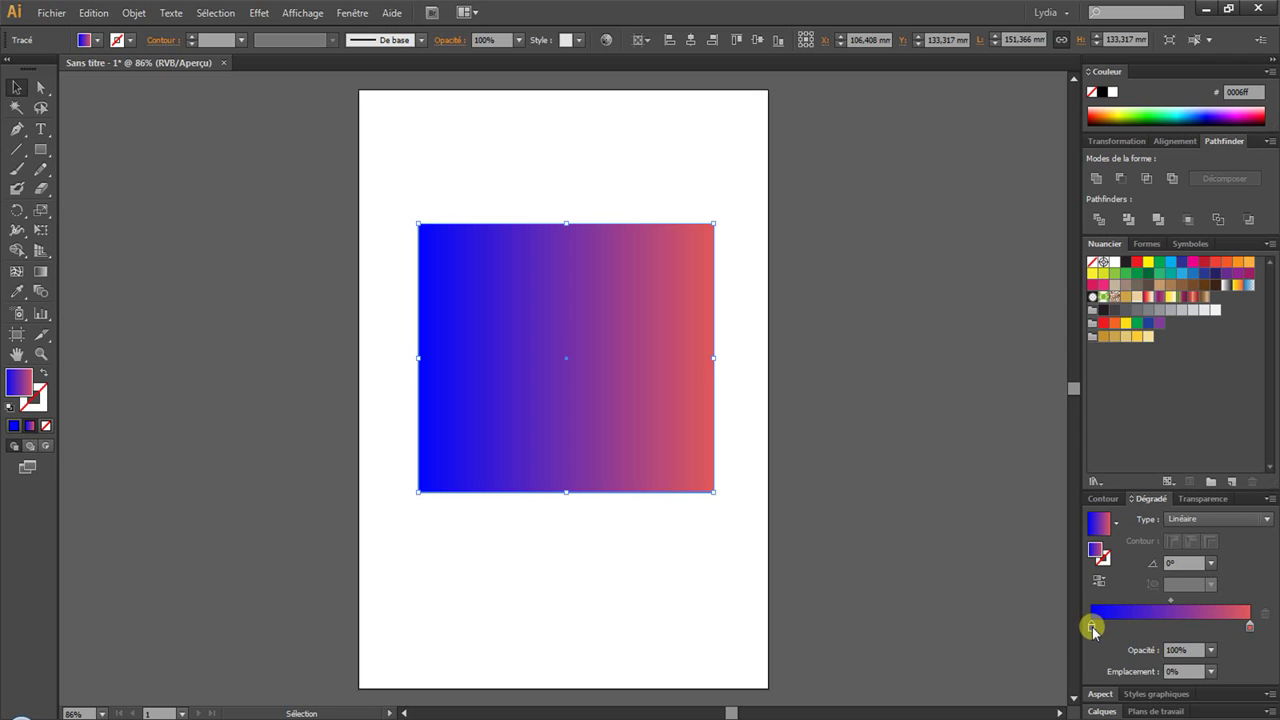
click(1210, 672)
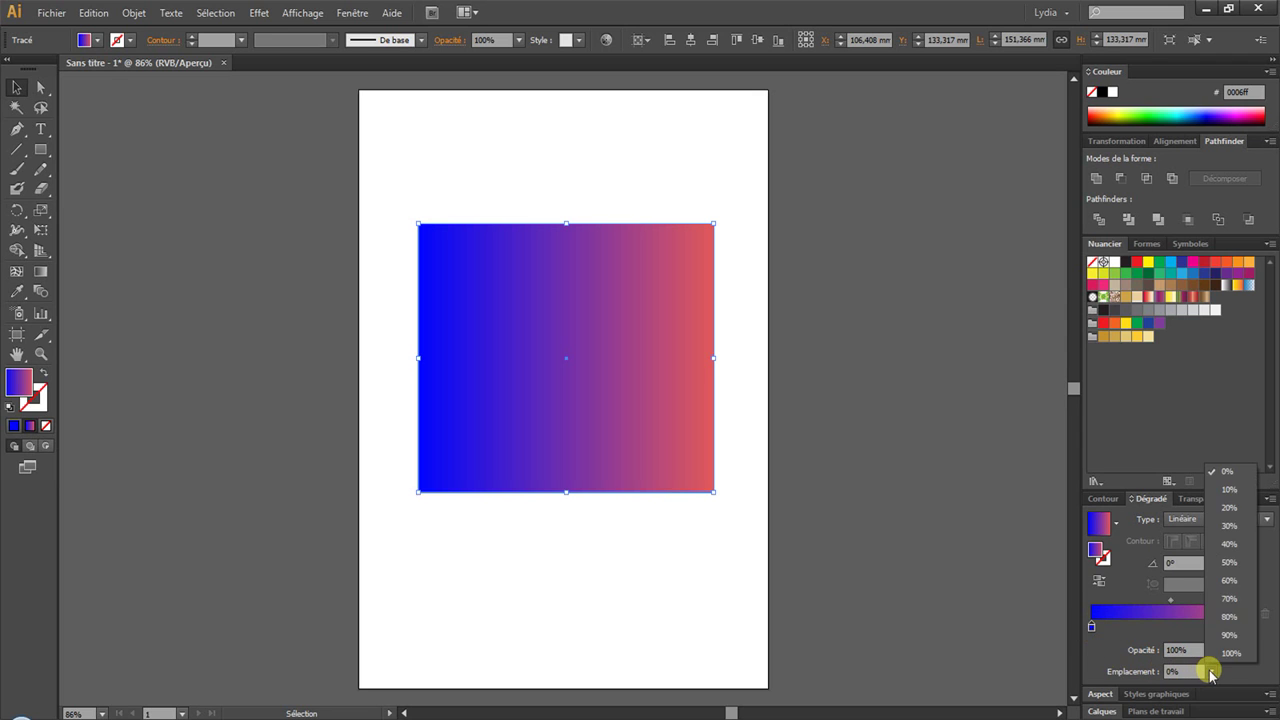
click(1228, 598)
click(1210, 672)
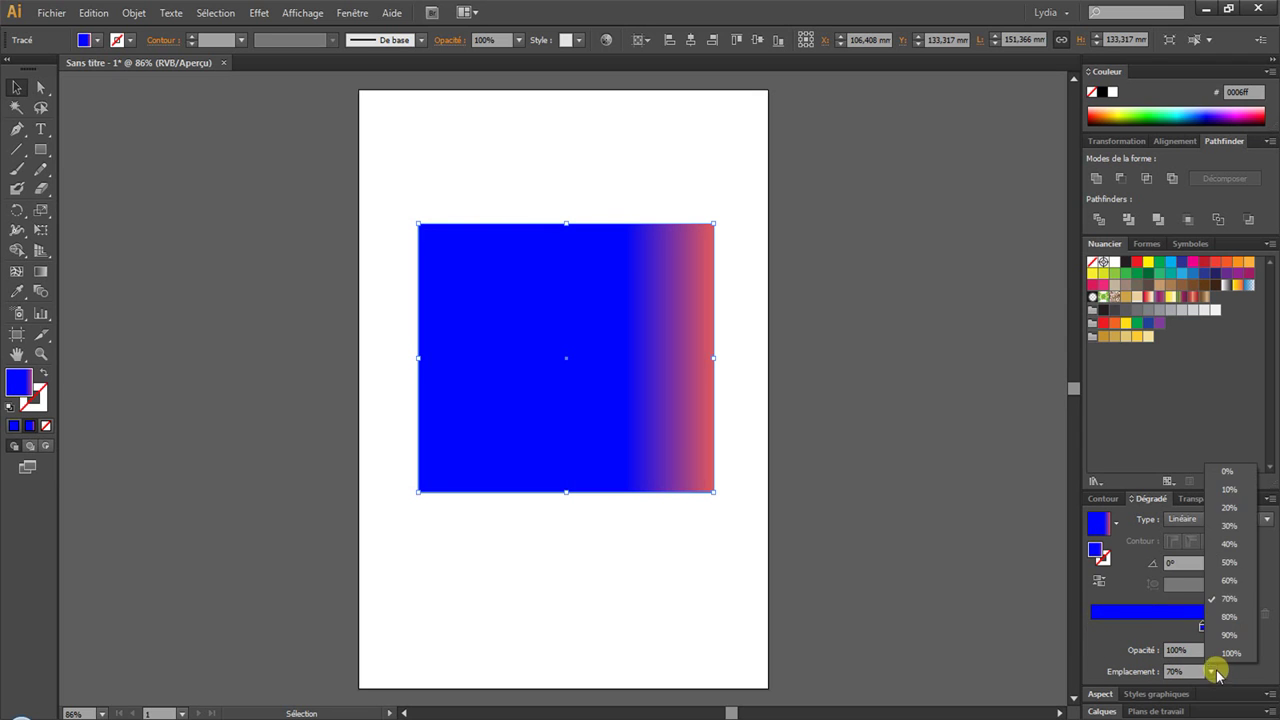
click(1223, 470)
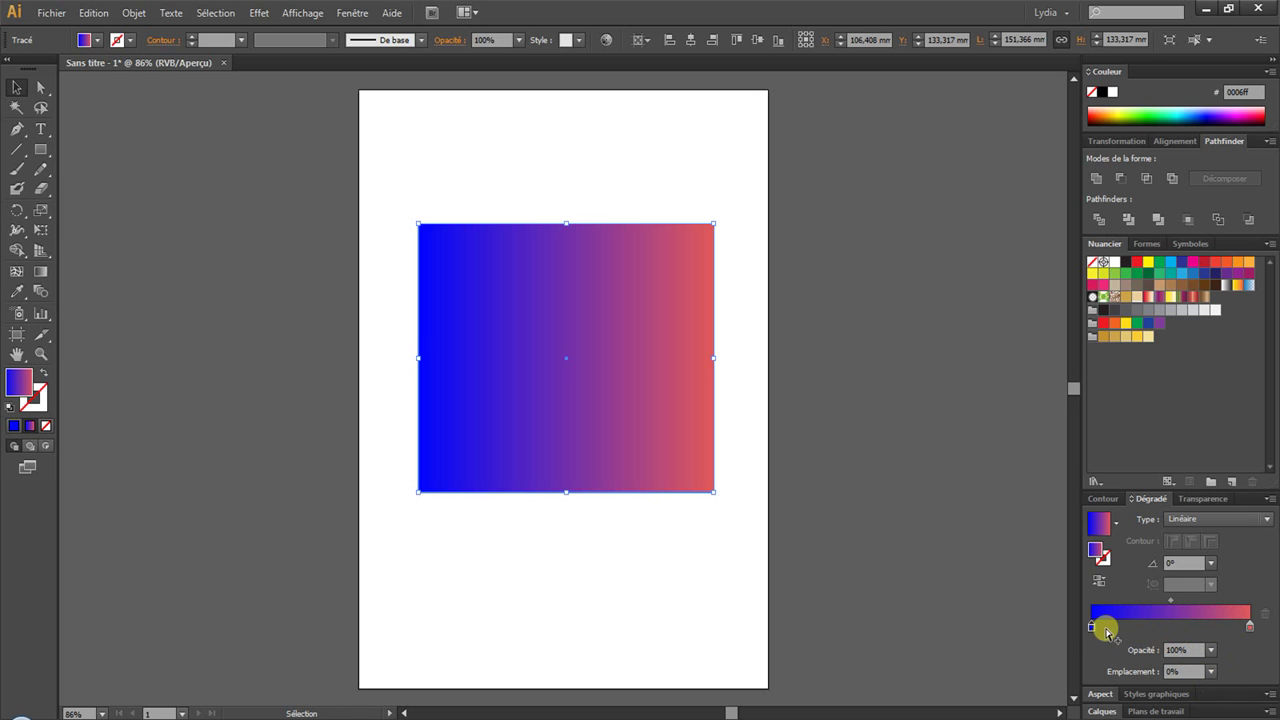
Try 30% opacity on the blue starting stop and set its opacity back to 100%.
click(1212, 649)
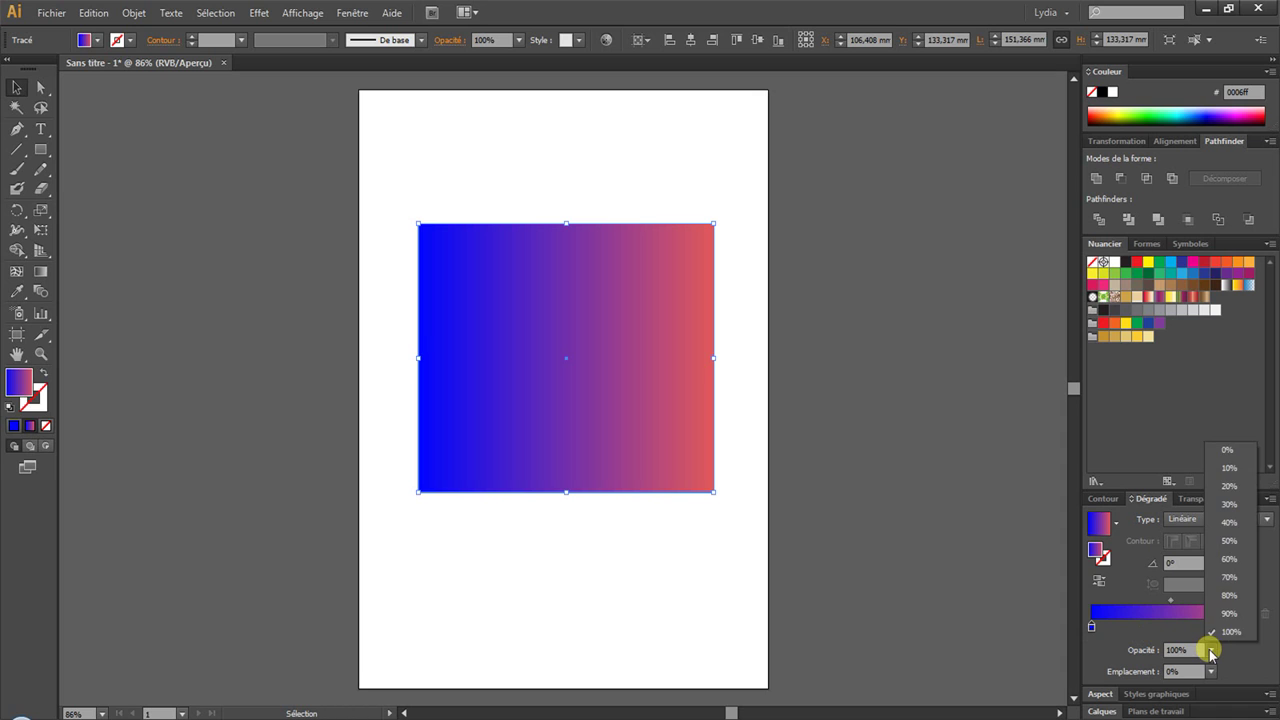
click(1232, 504)
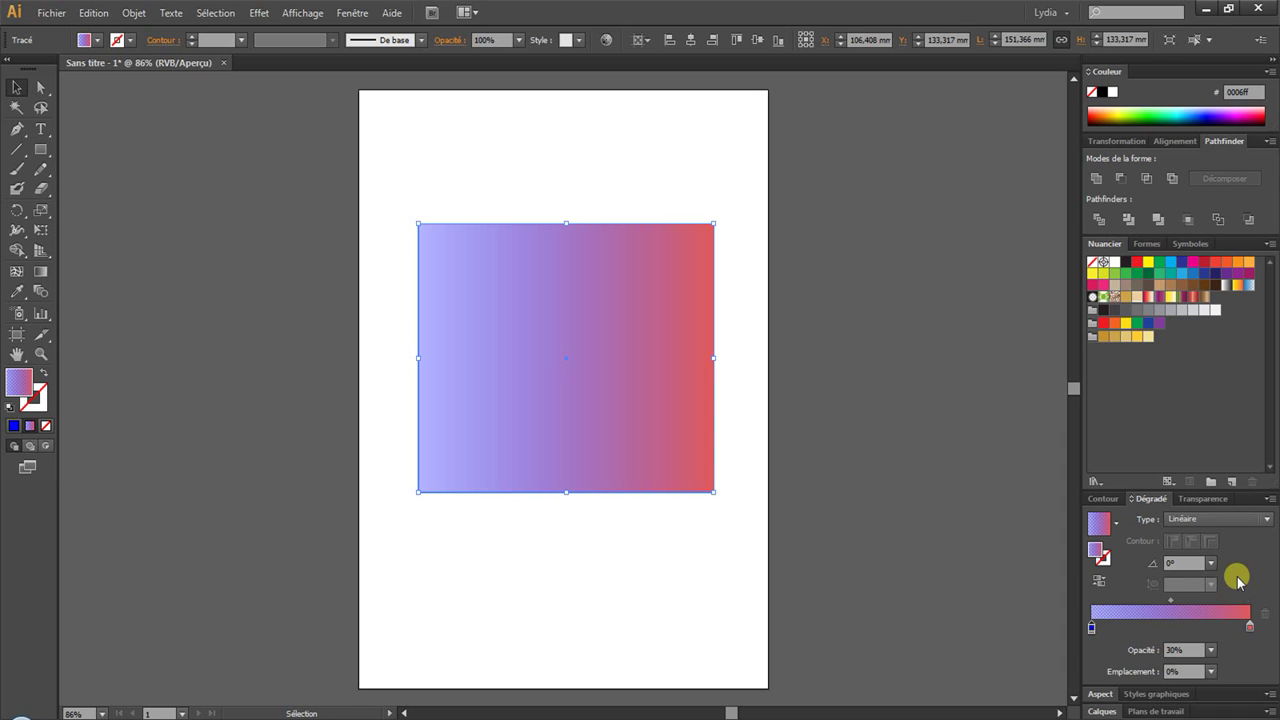
click(1211, 650)
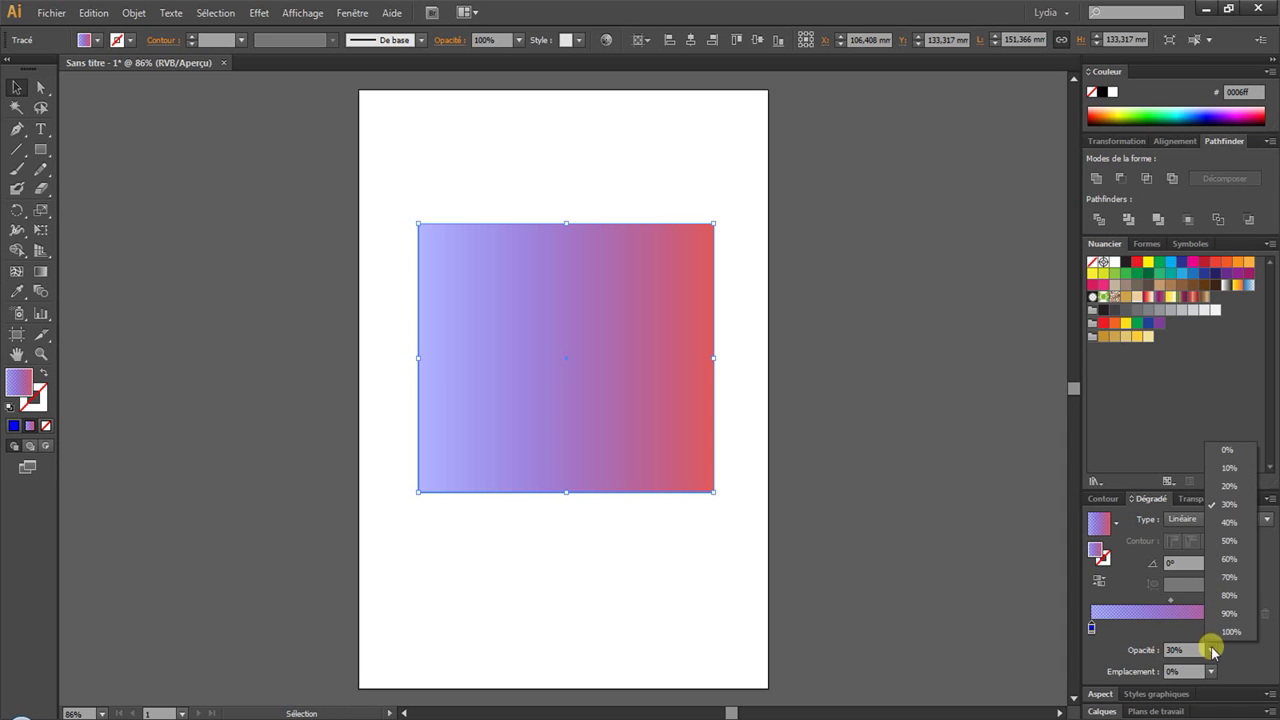
click(1229, 632)
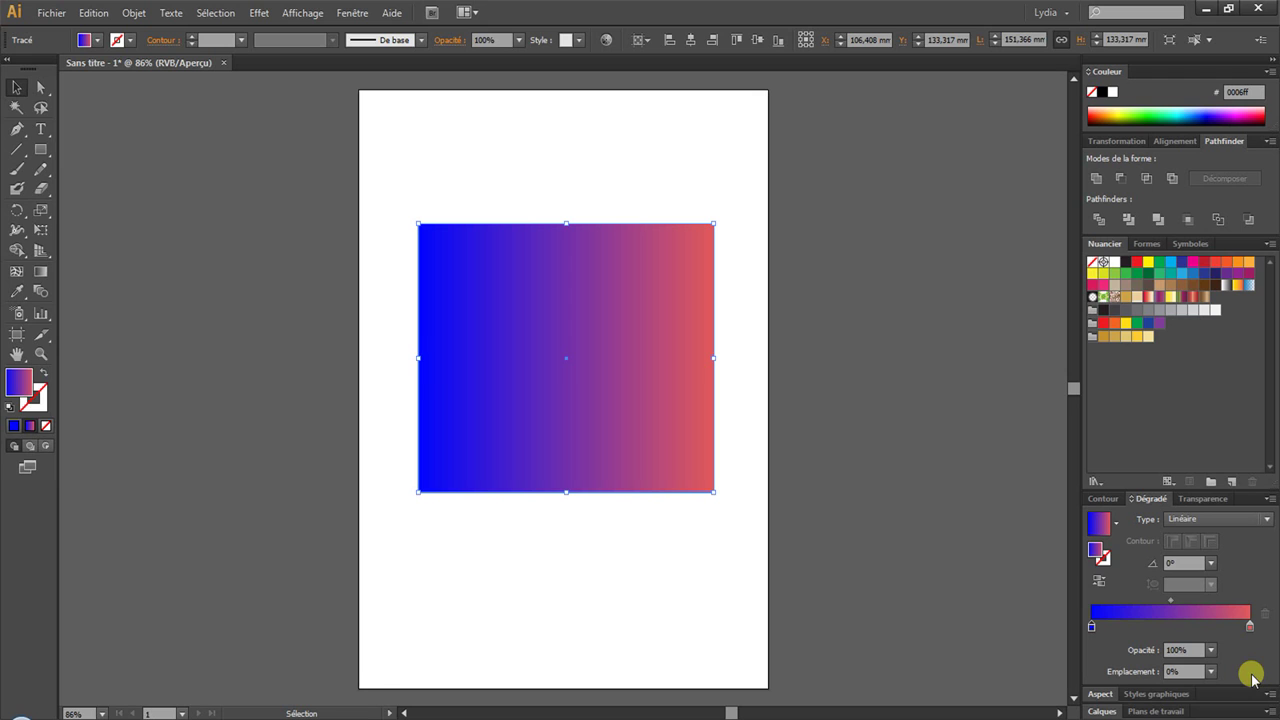
Try adding an intermediate gradient stop at about 38%, removing it by pulling it off the gradient bar and by deleting it.
click(1151, 627)
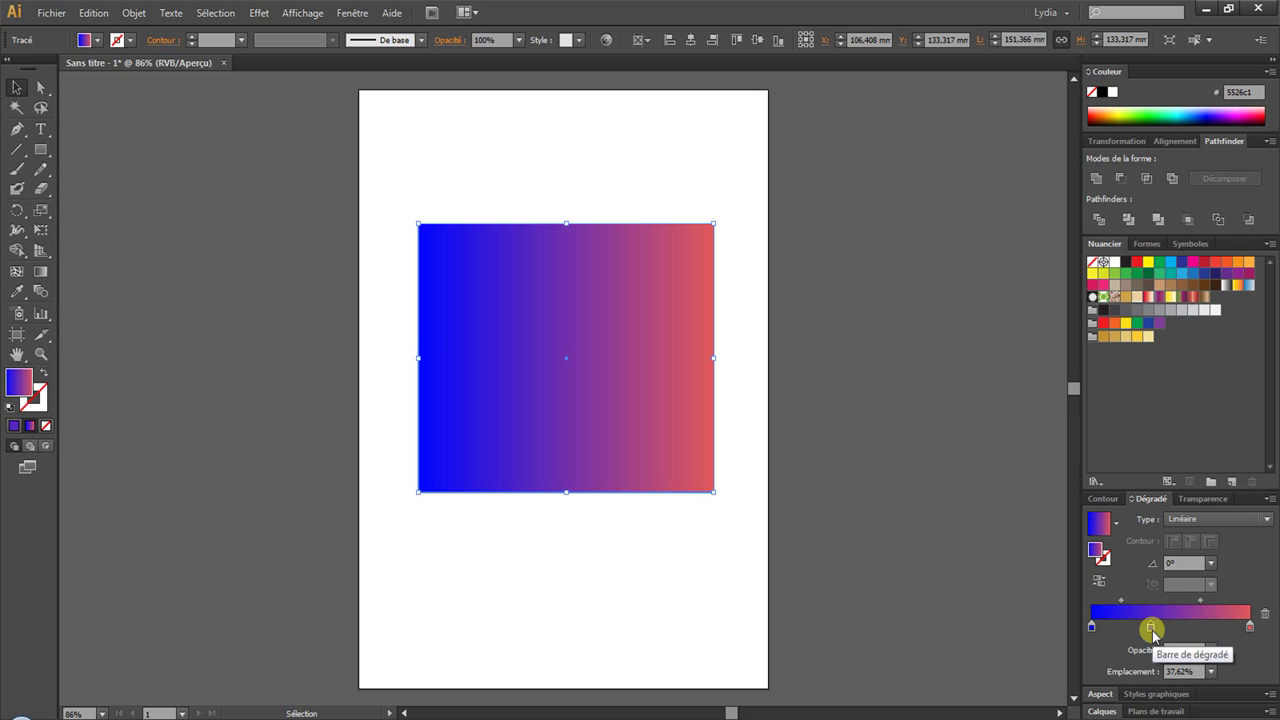
drag(1152, 630, 1156, 627)
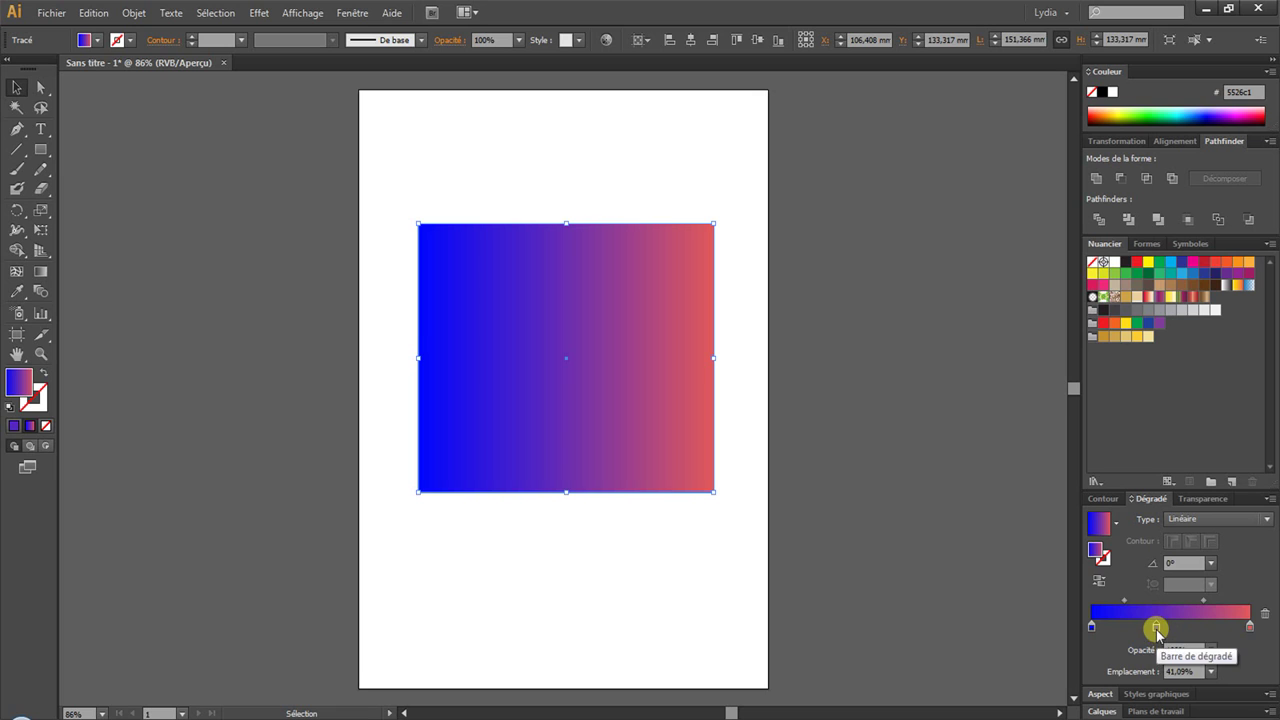
drag(1157, 630, 1157, 662)
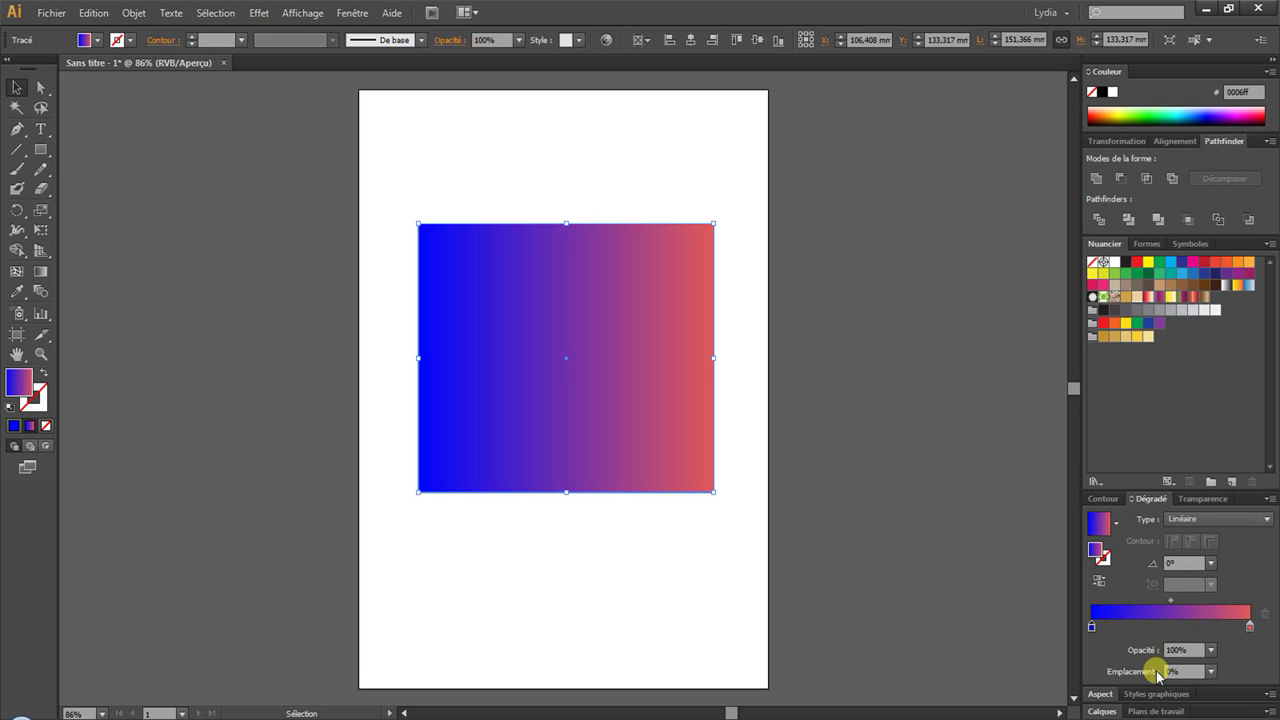
click(1152, 627)
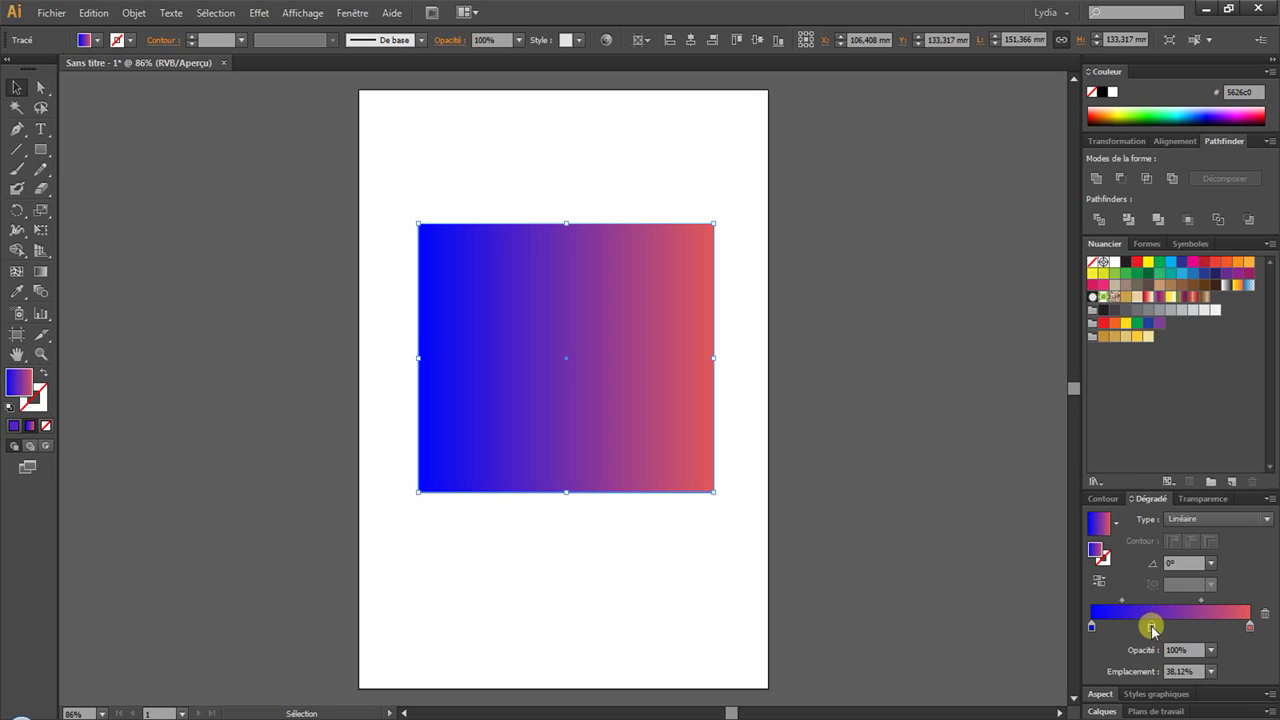
click(1264, 615)
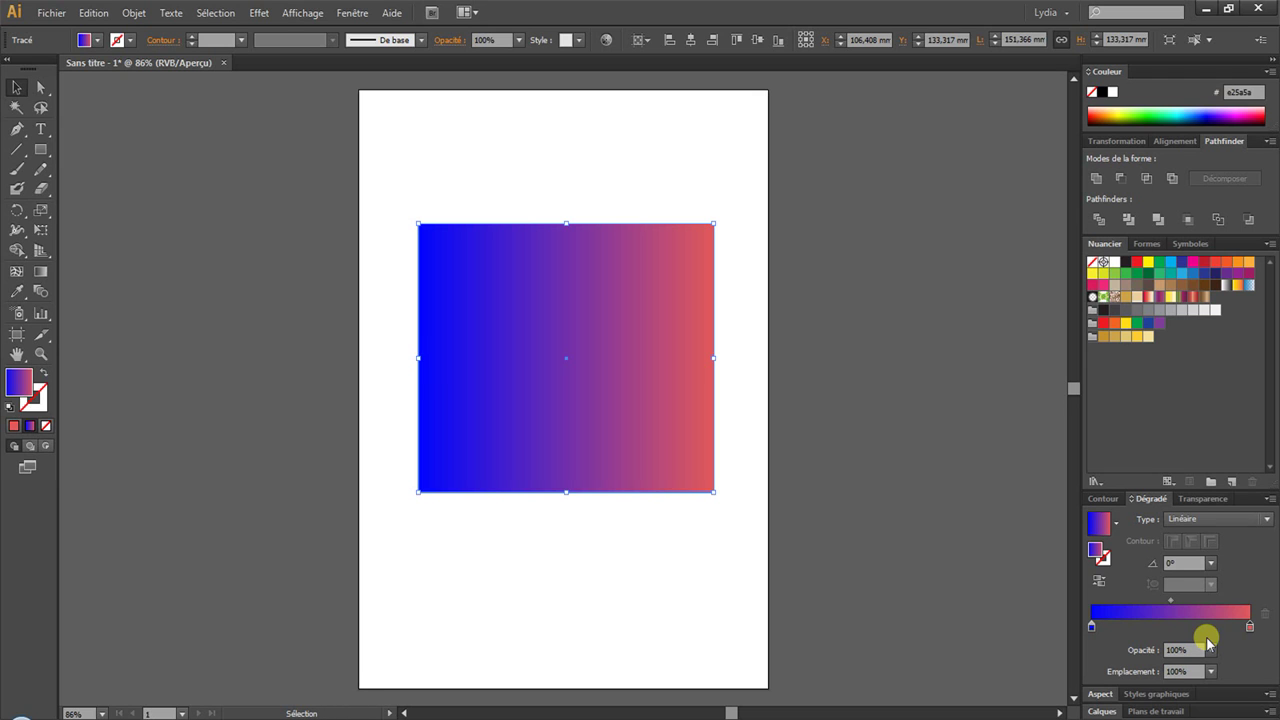
Add an intermediate stop to the gradient with the colour e77c2c and set its location to 33%.
click(1146, 627)
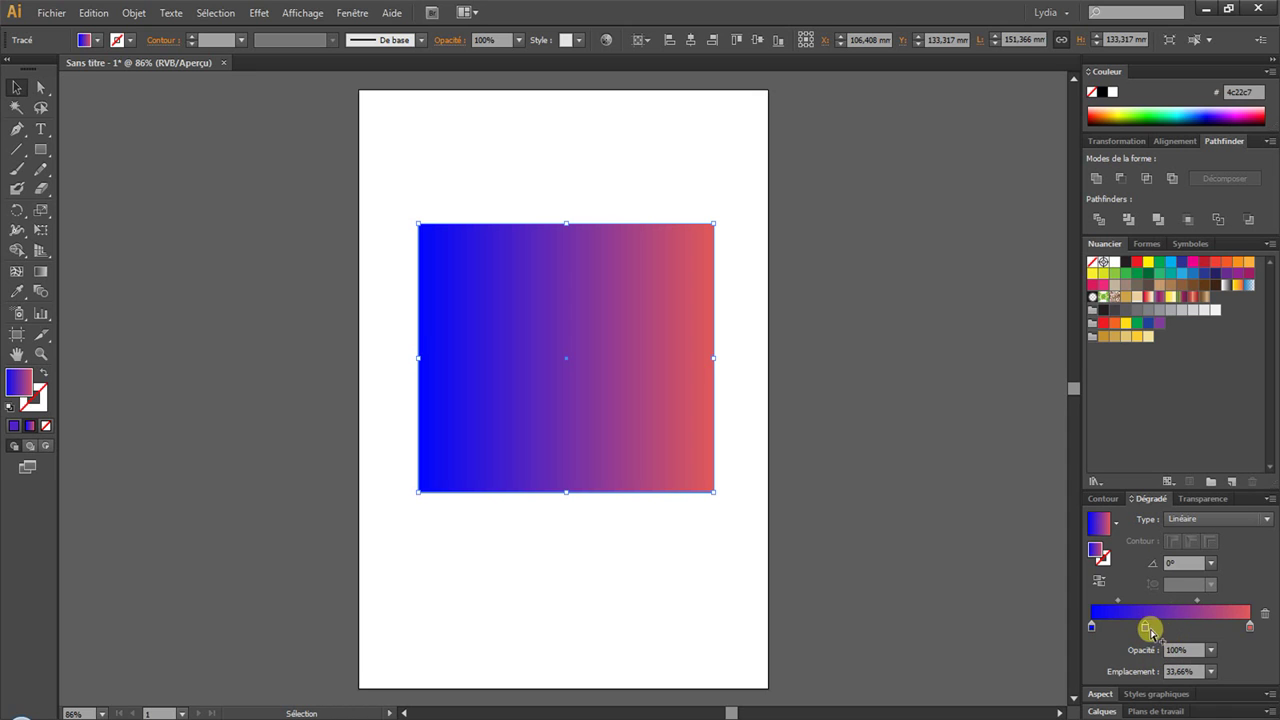
double_click(1146, 627)
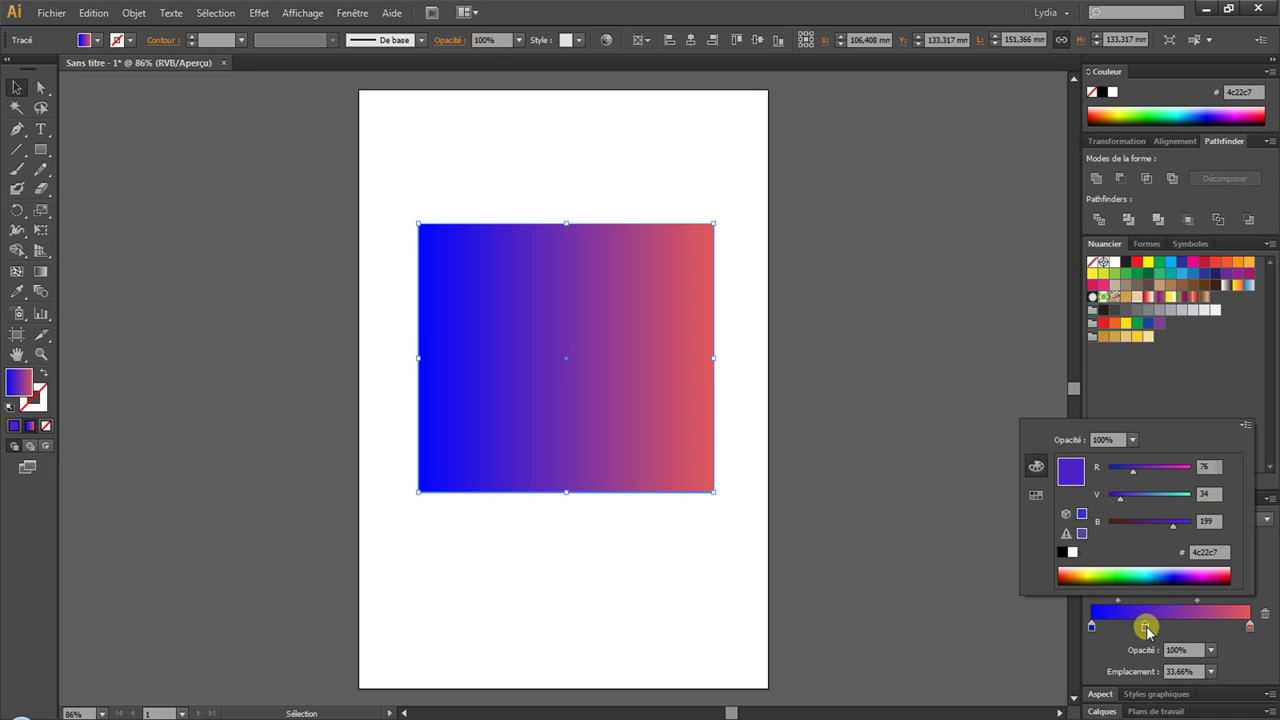
click(1204, 552)
double_click(1203, 552)
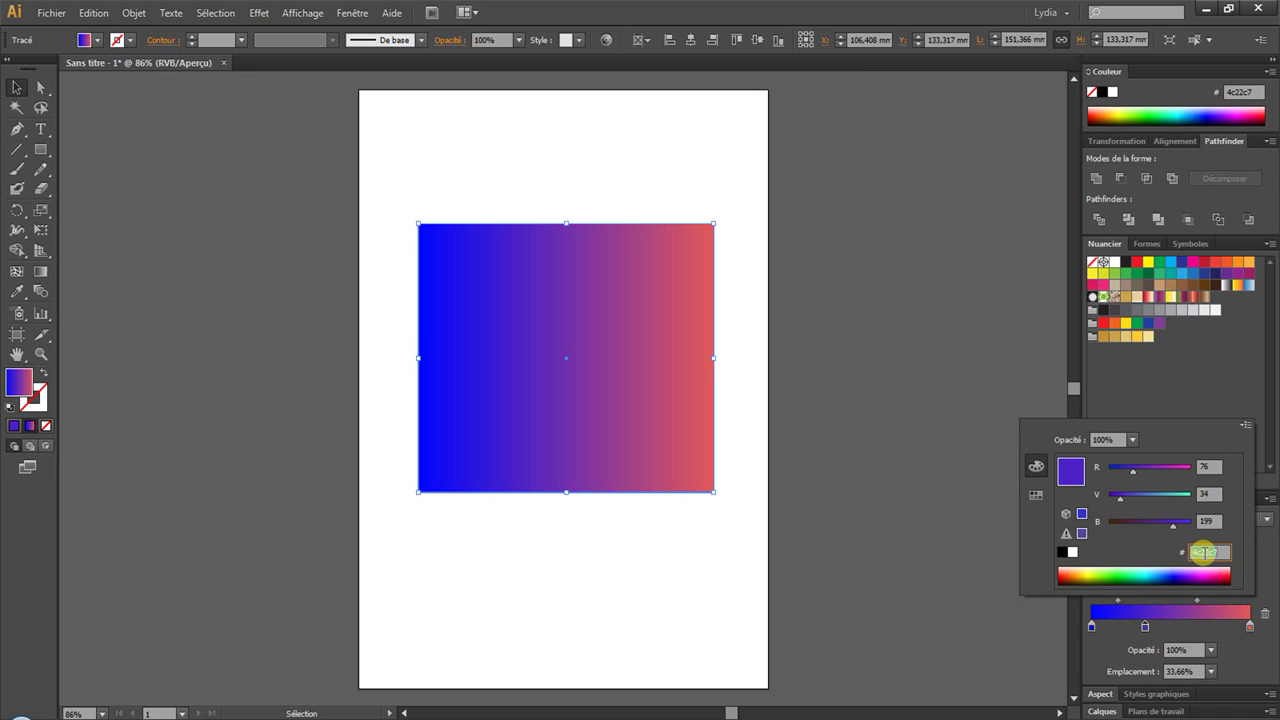
key(BackSpace)
click(1230, 390)
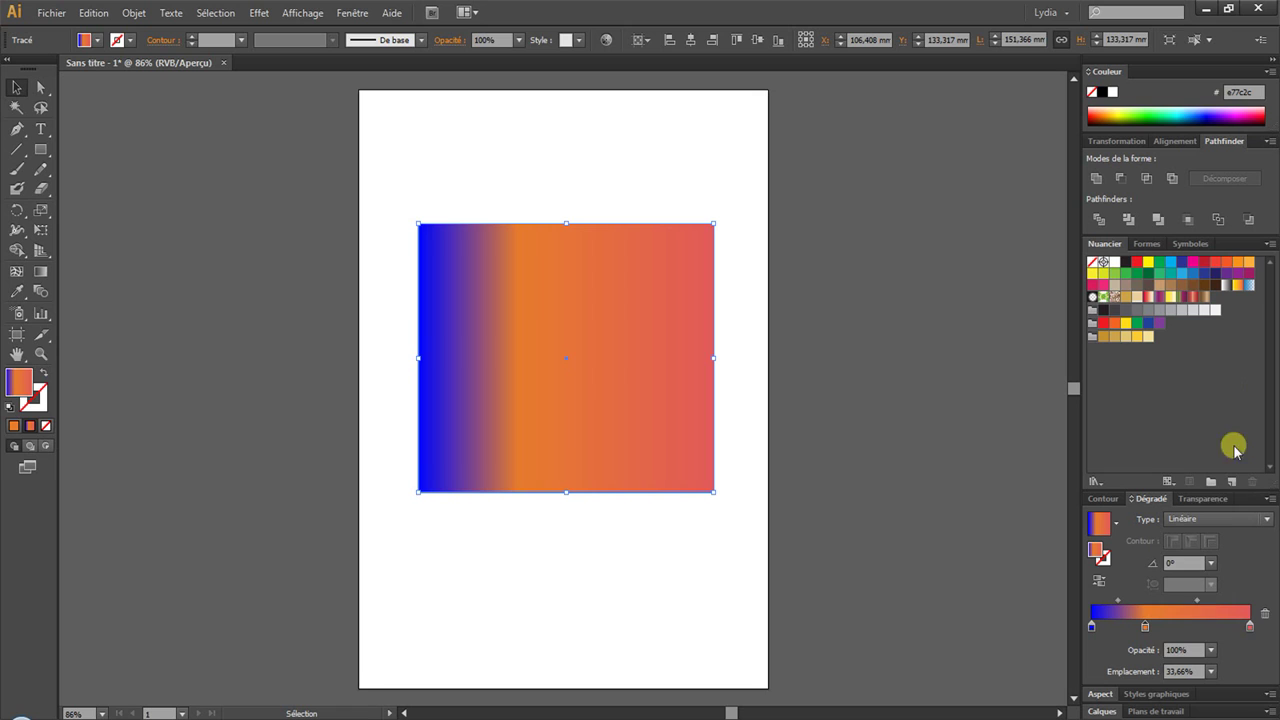
click(1180, 668)
text(33)
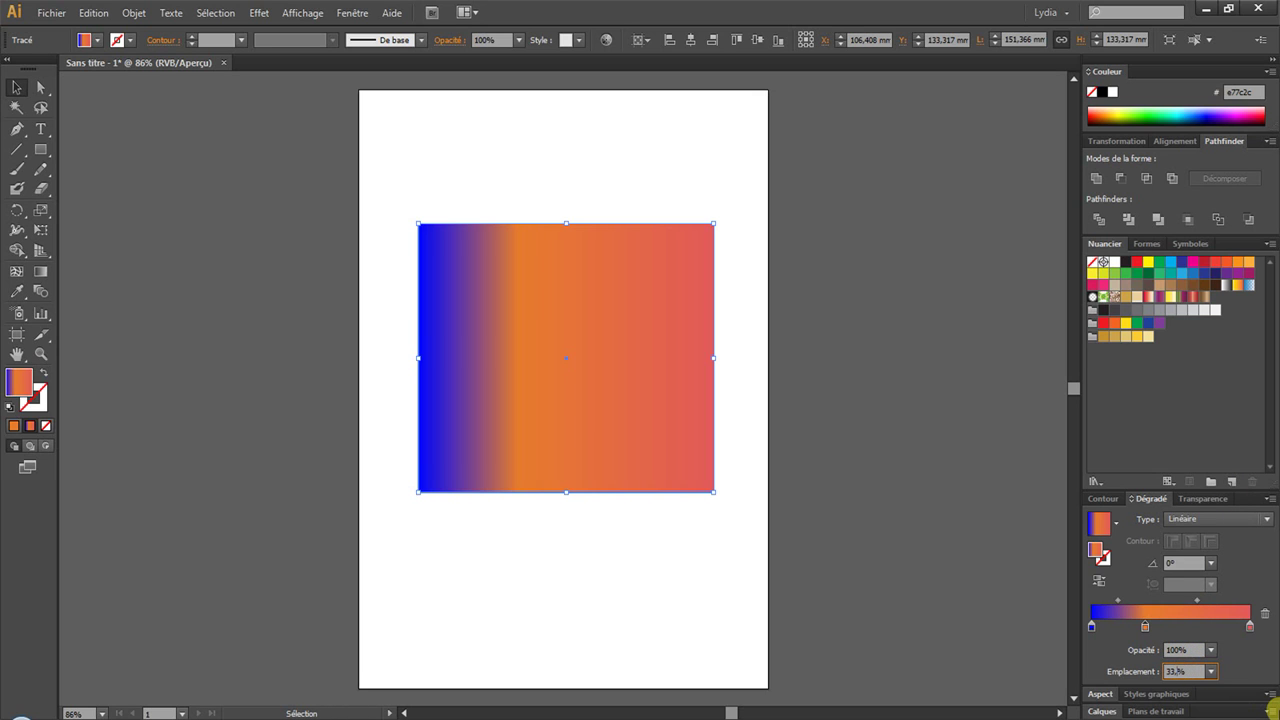
key(Return)
Add another gradient stop between the orange and end stops with the colour b314a6 and set its location to 67%.
click(1207, 624)
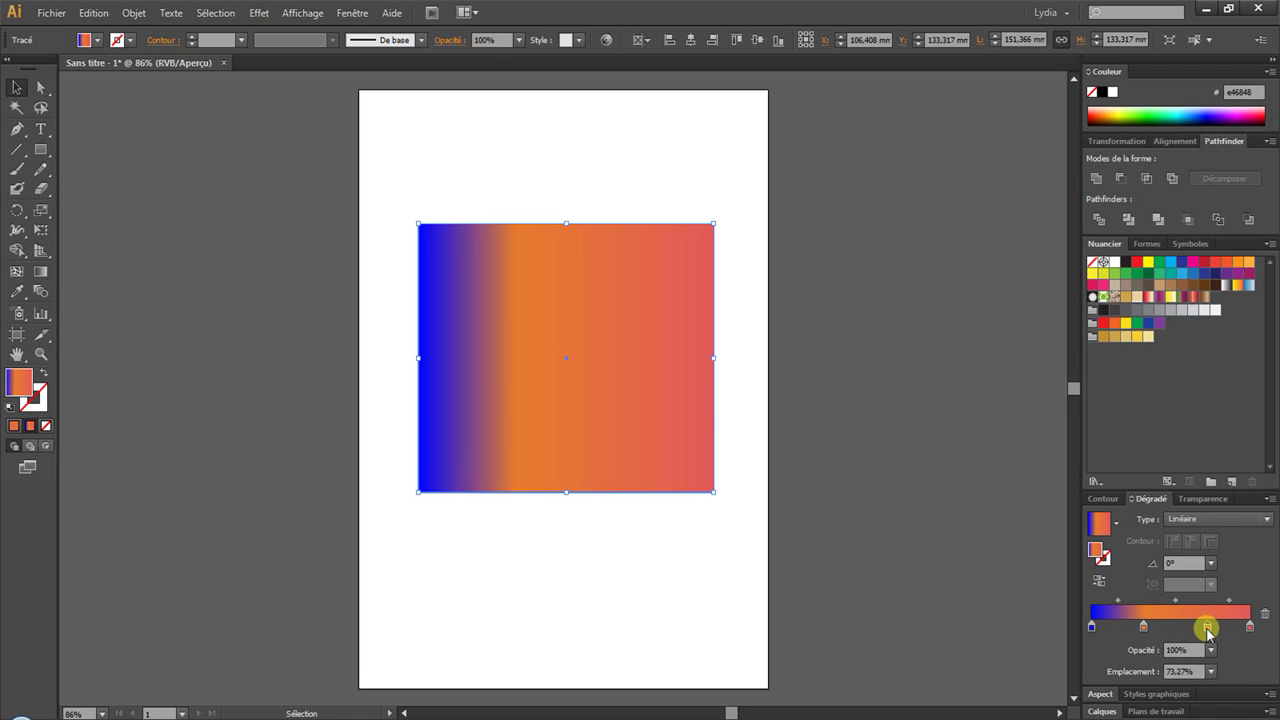
double_click(1207, 625)
click(1210, 552)
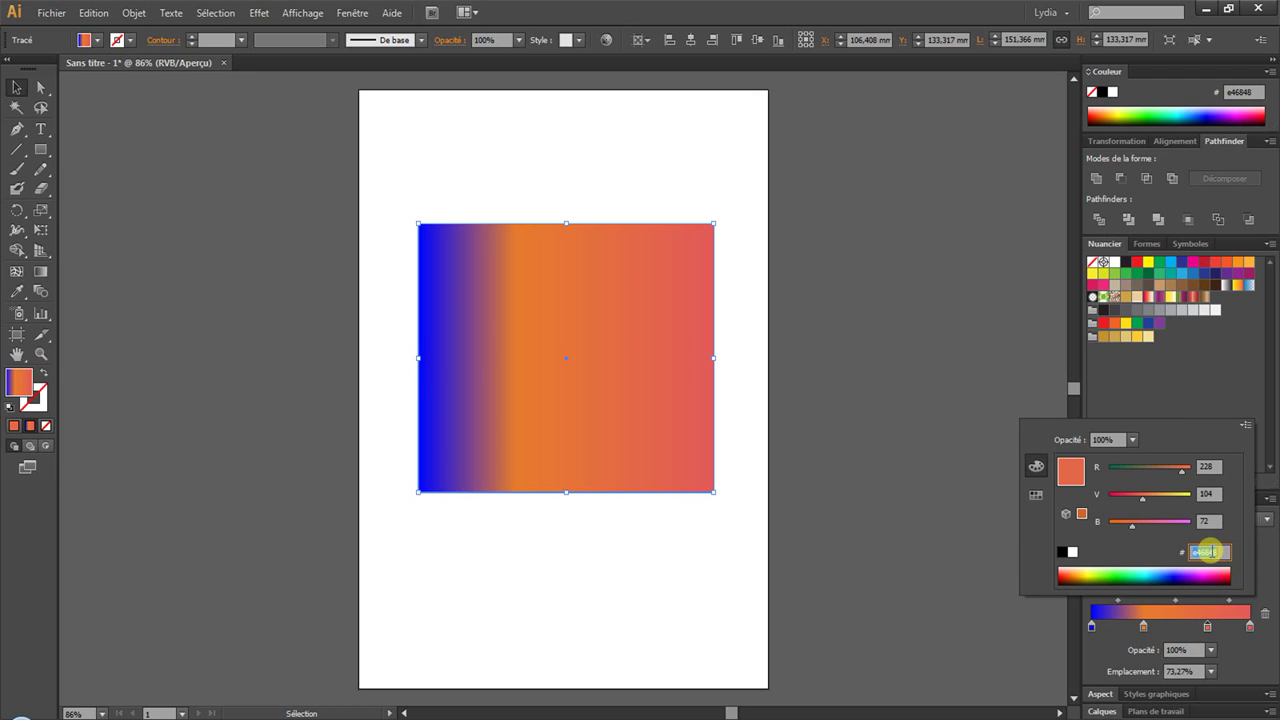
text(b31)
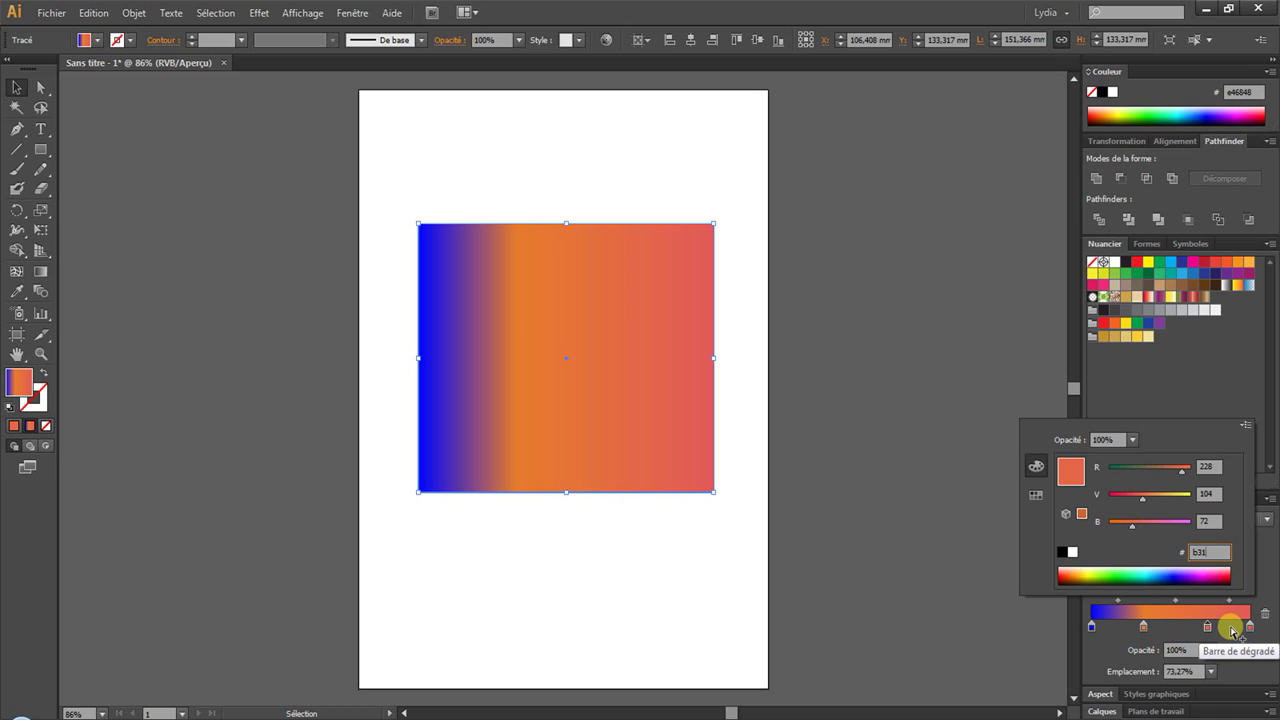
text(4a6)
key(Return)
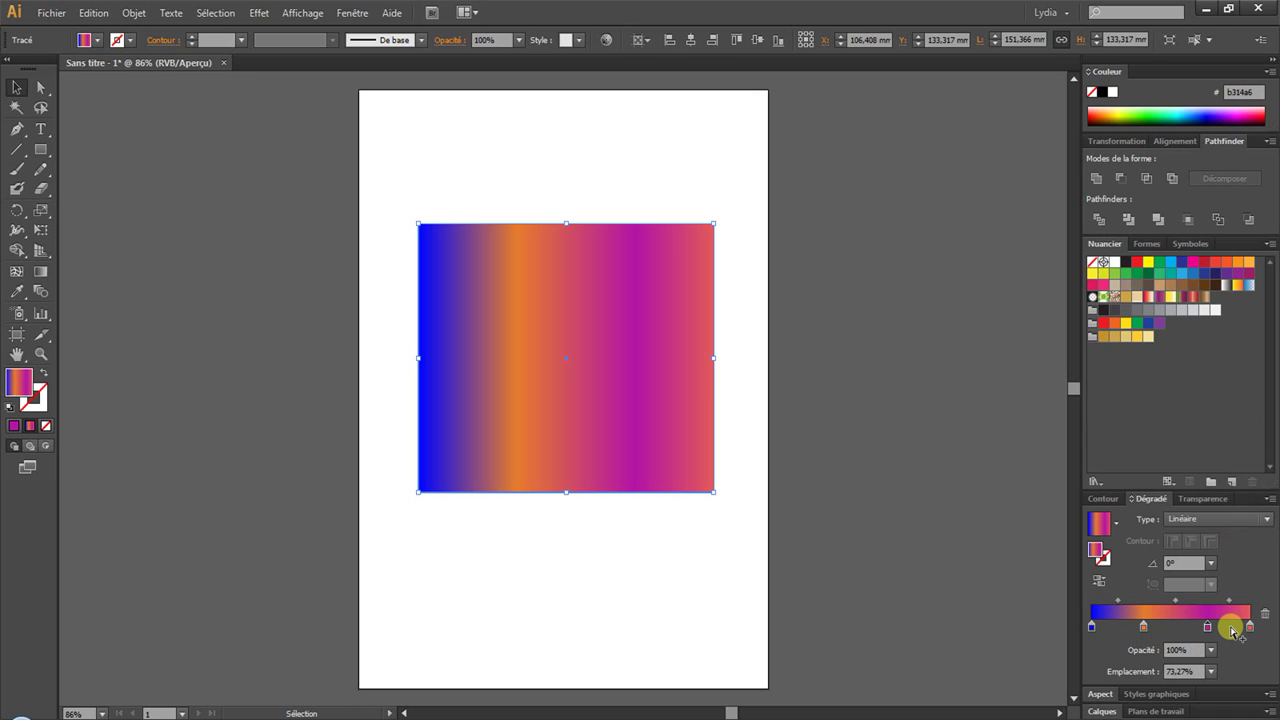
click(1183, 670)
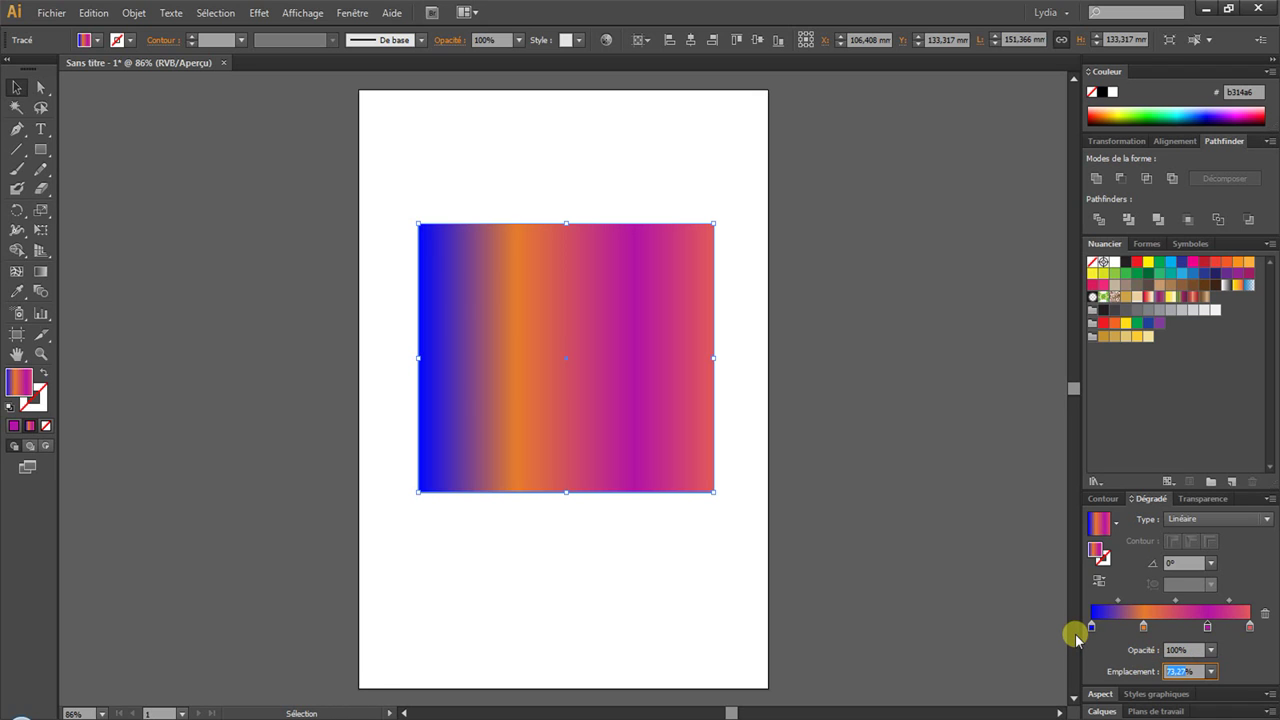
text(67)
key(Return)
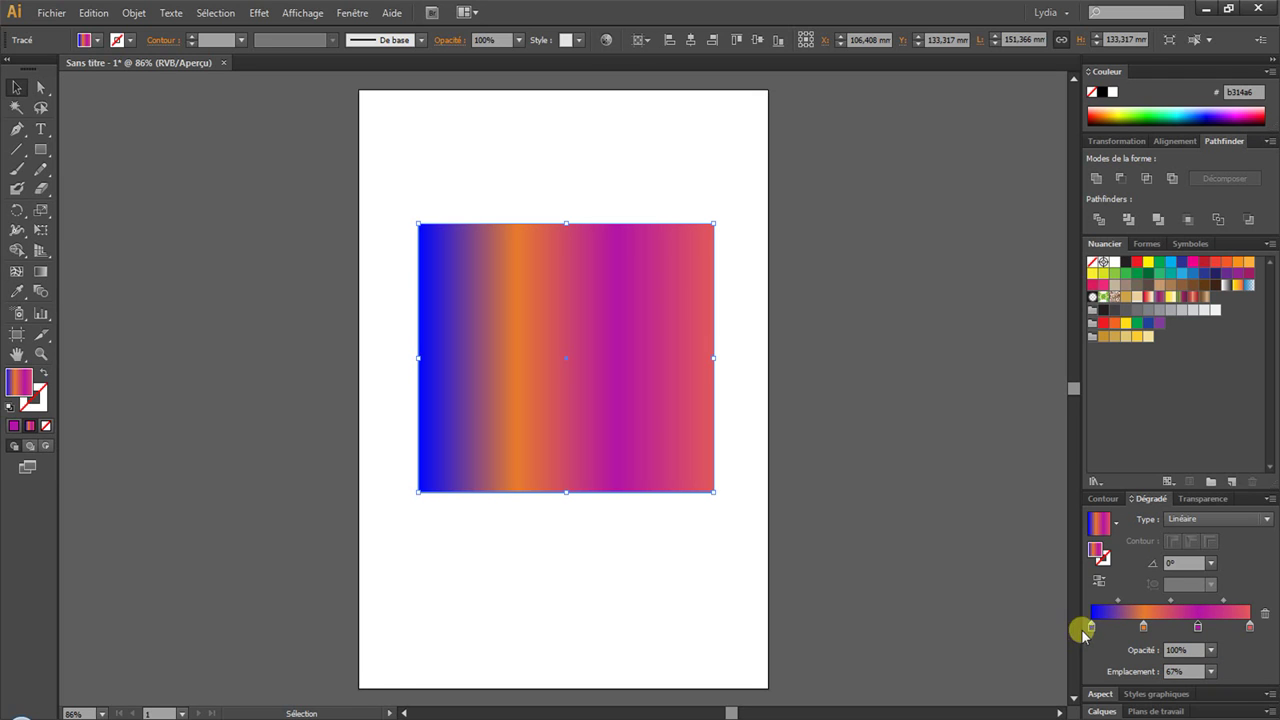
Activate the Gradient tool to show the gradient annotator on the rectangle.
click(1118, 601)
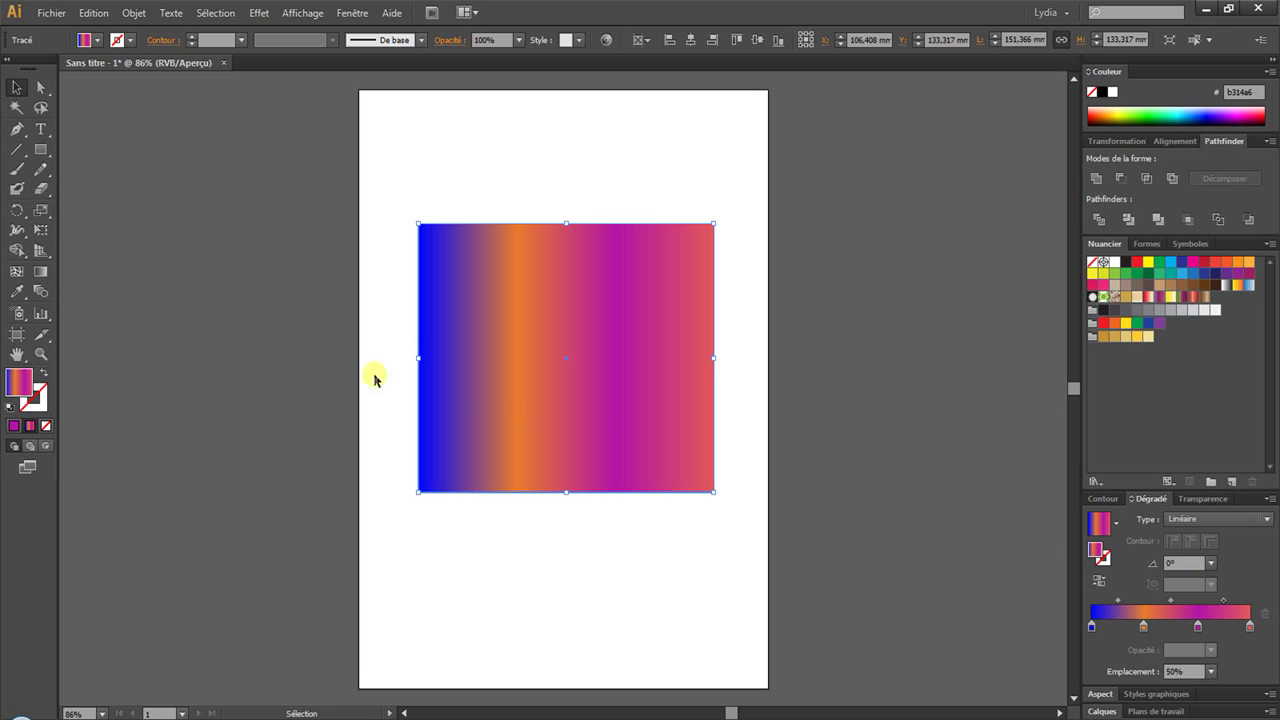
click(41, 275)
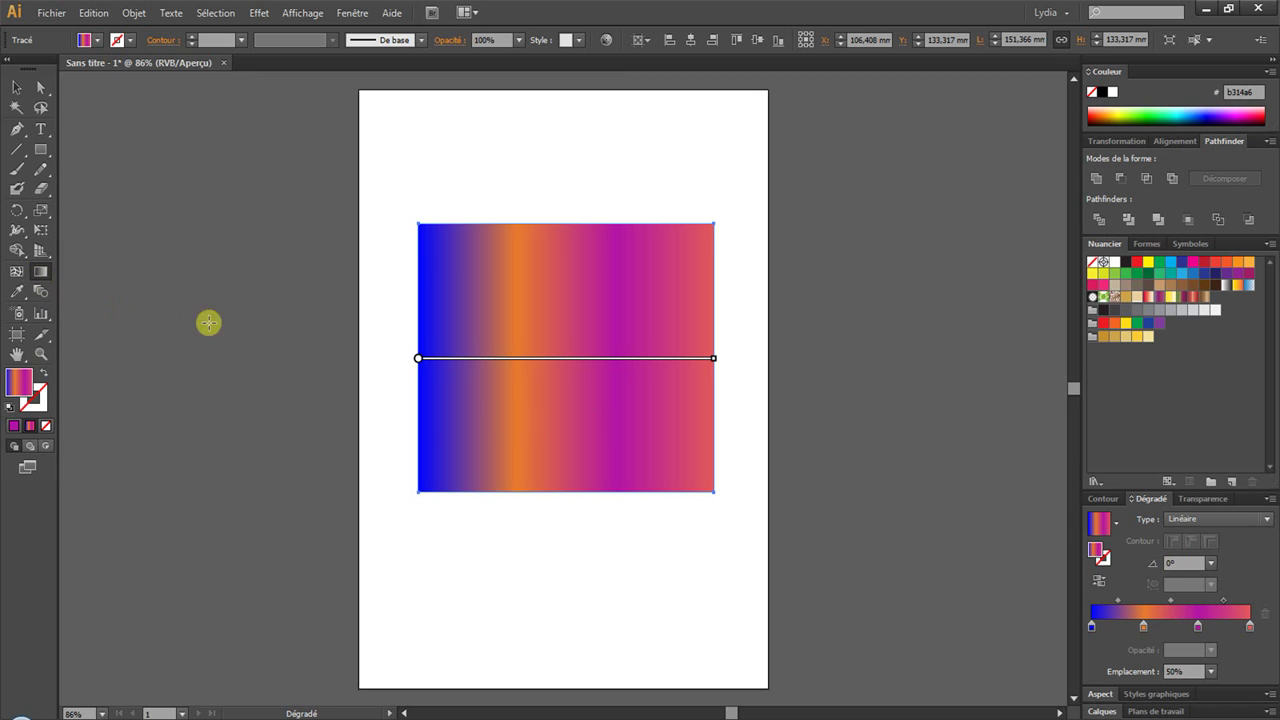
mouse_move(673, 373)
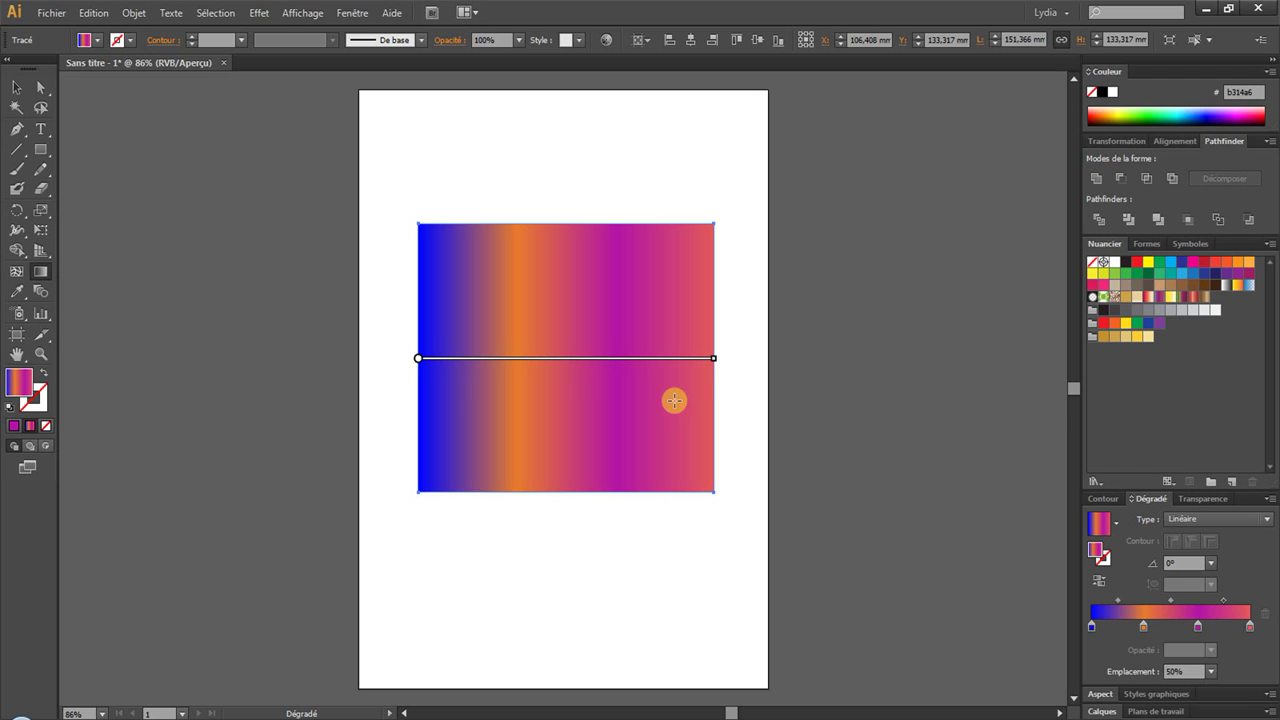
Try the Radial gradient type on the rectangle and set the type back to Linéaire.
click(1236, 520)
click(1214, 534)
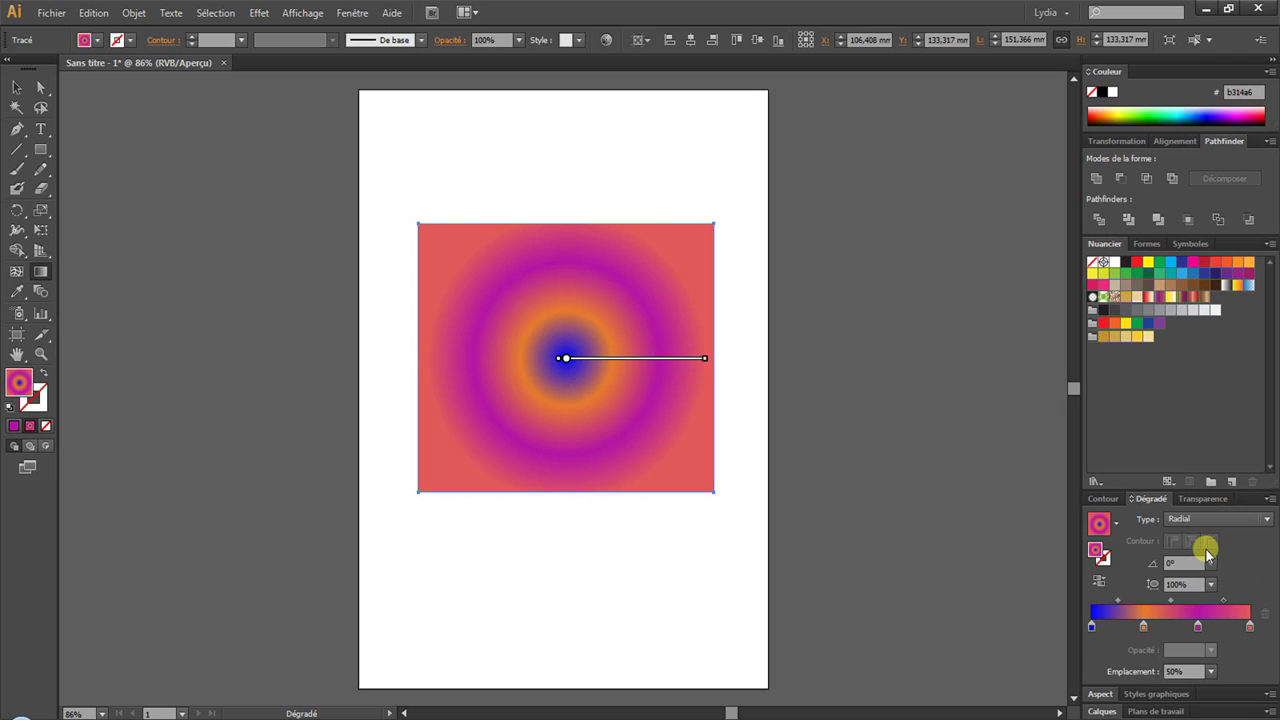
click(1209, 518)
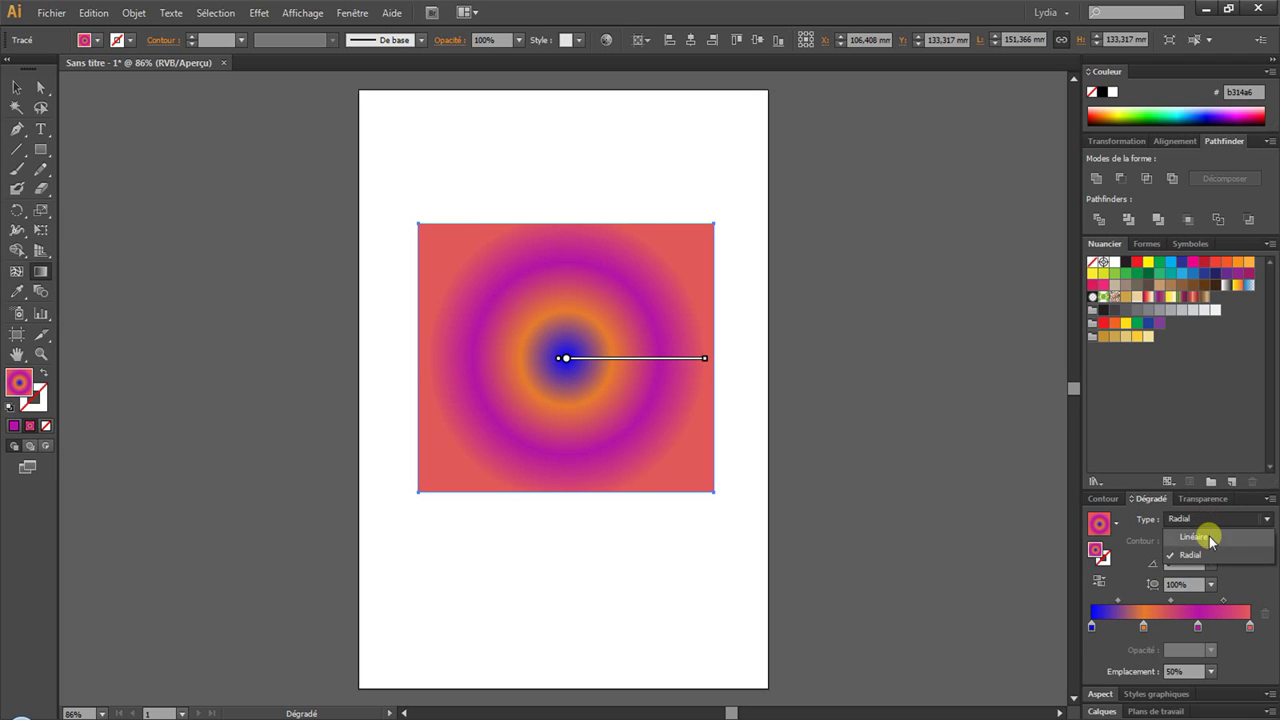
click(1209, 536)
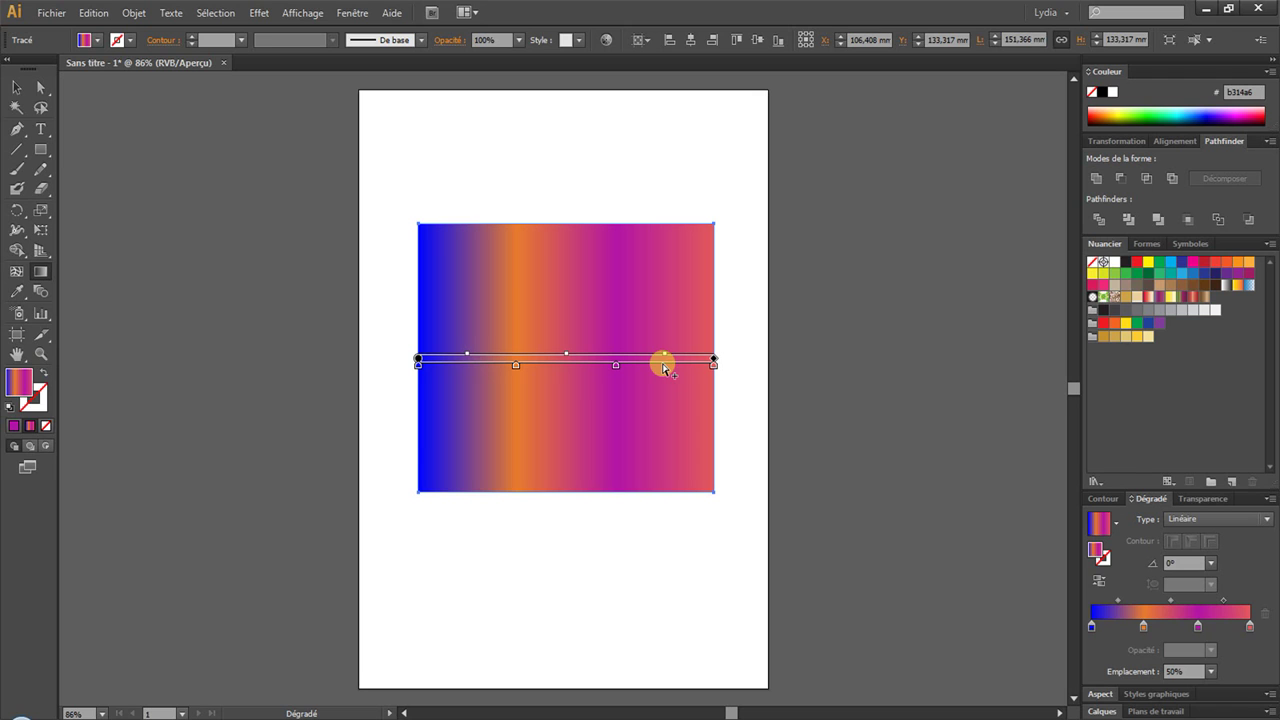
On the rectangle's gradient annotator, shift the purple stop slightly towards the end and add a new stop just before it.
mouse_move(615, 365)
mouse_down()
mouse_move(587, 367)
mouse_move(620, 367)
mouse_up()
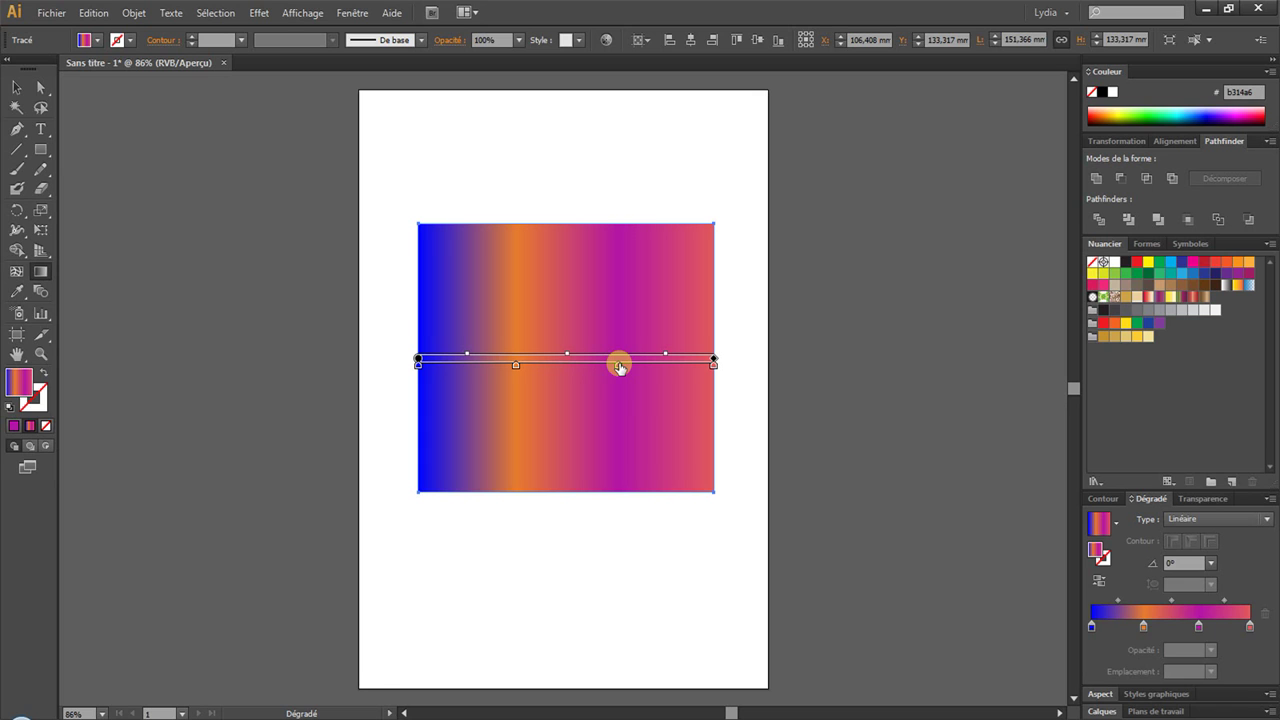
click(594, 366)
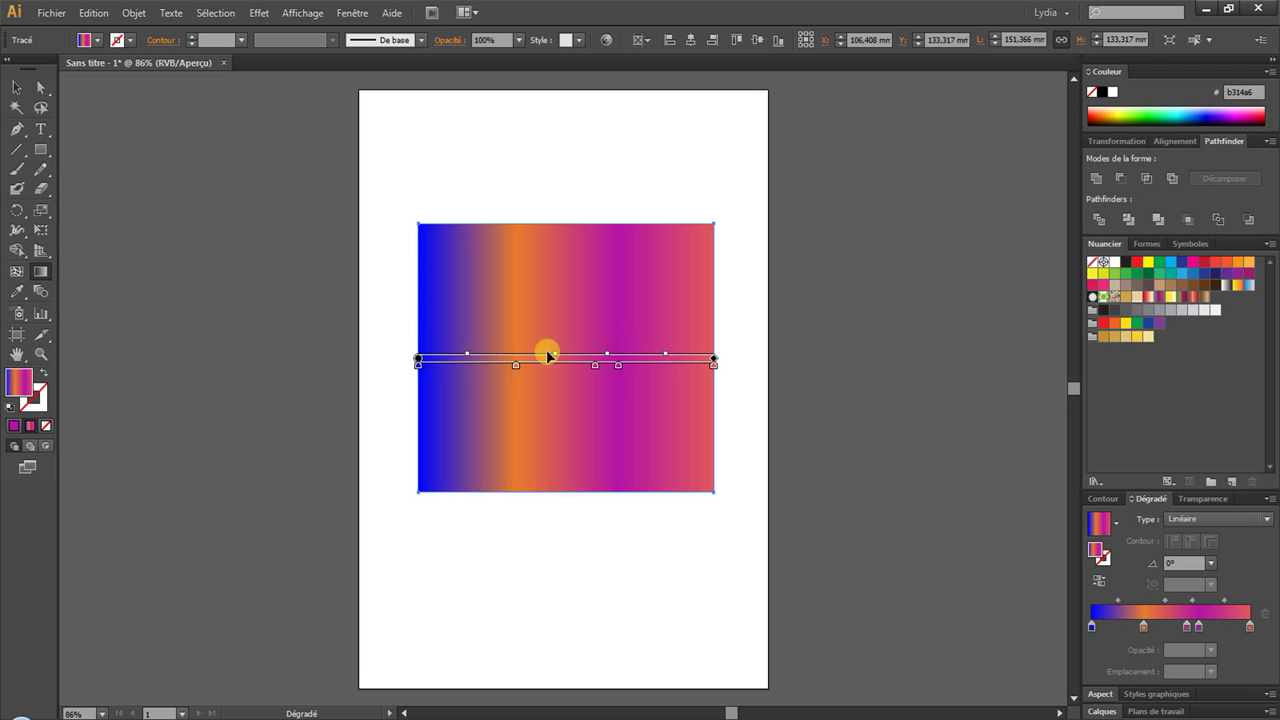
Move the gradient annotator's origin from the rectangle's blue edge to near the rectangle's centre.
mouse_move(418, 362)
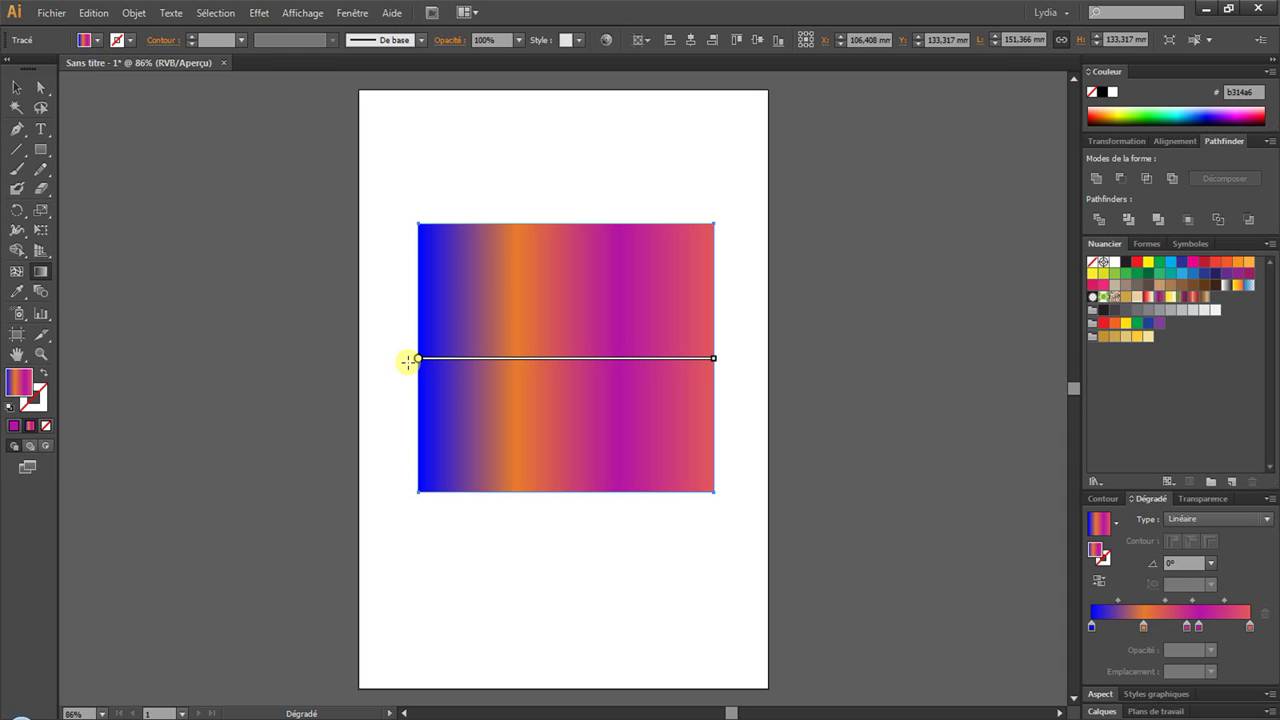
drag(420, 358, 497, 440)
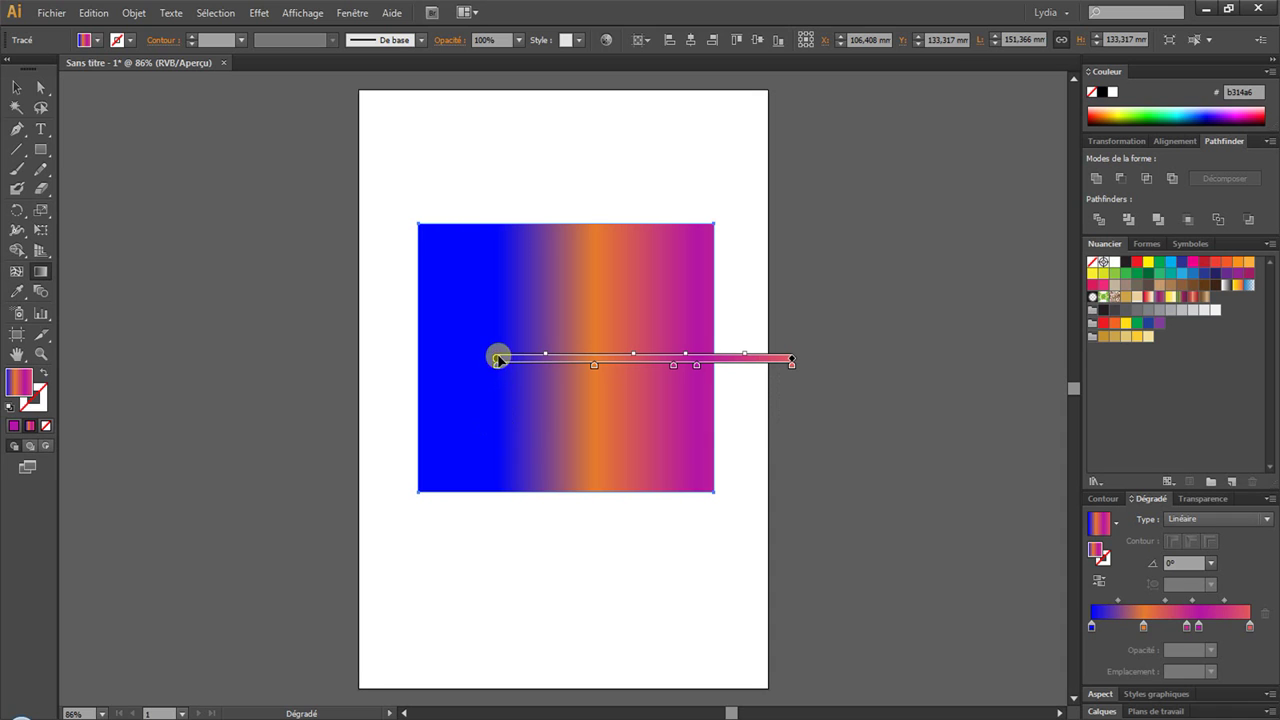
drag(498, 360, 552, 308)
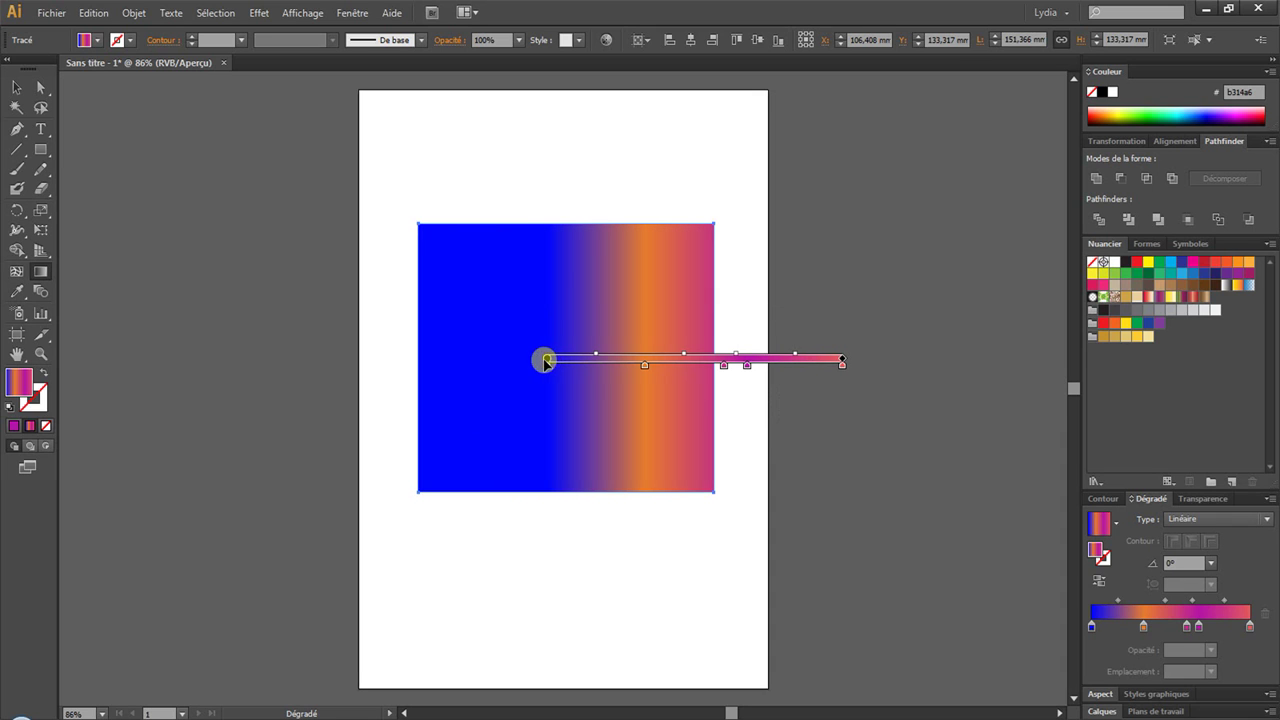
Move the gradient annotator's origin to the rectangle's blue edge and pull its end point slightly inside the opposite edge.
mouse_move(551, 360)
mouse_down()
mouse_move(603, 361)
mouse_move(586, 329)
mouse_move(588, 363)
mouse_move(354, 366)
mouse_move(471, 357)
mouse_move(418, 357)
mouse_up()
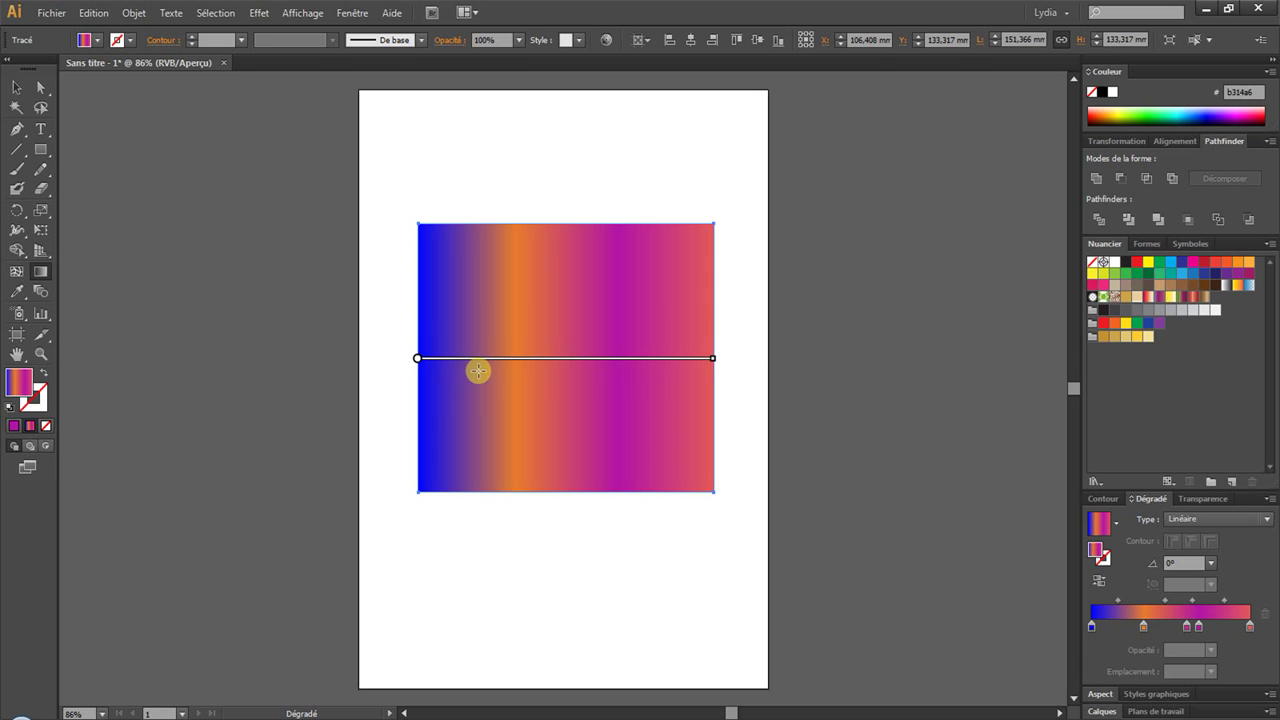
mouse_move(657, 364)
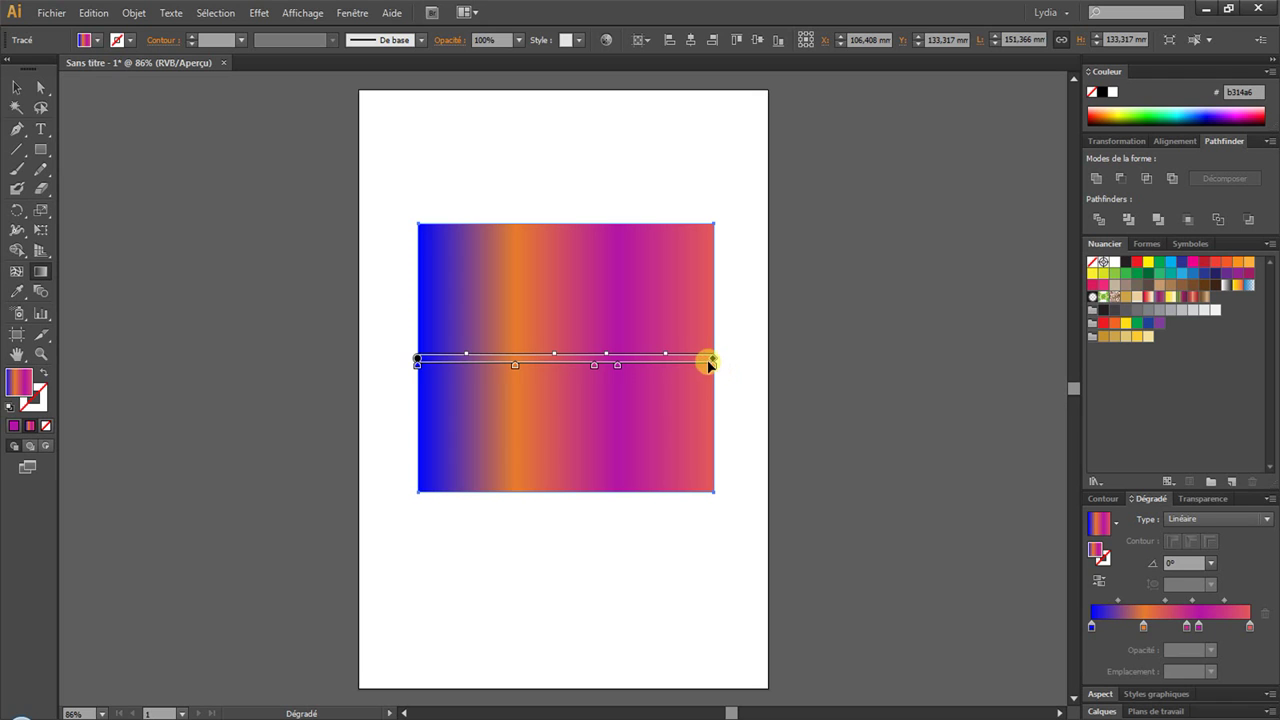
mouse_move(715, 360)
mouse_down()
mouse_move(593, 358)
mouse_move(731, 360)
mouse_move(710, 361)
mouse_up()
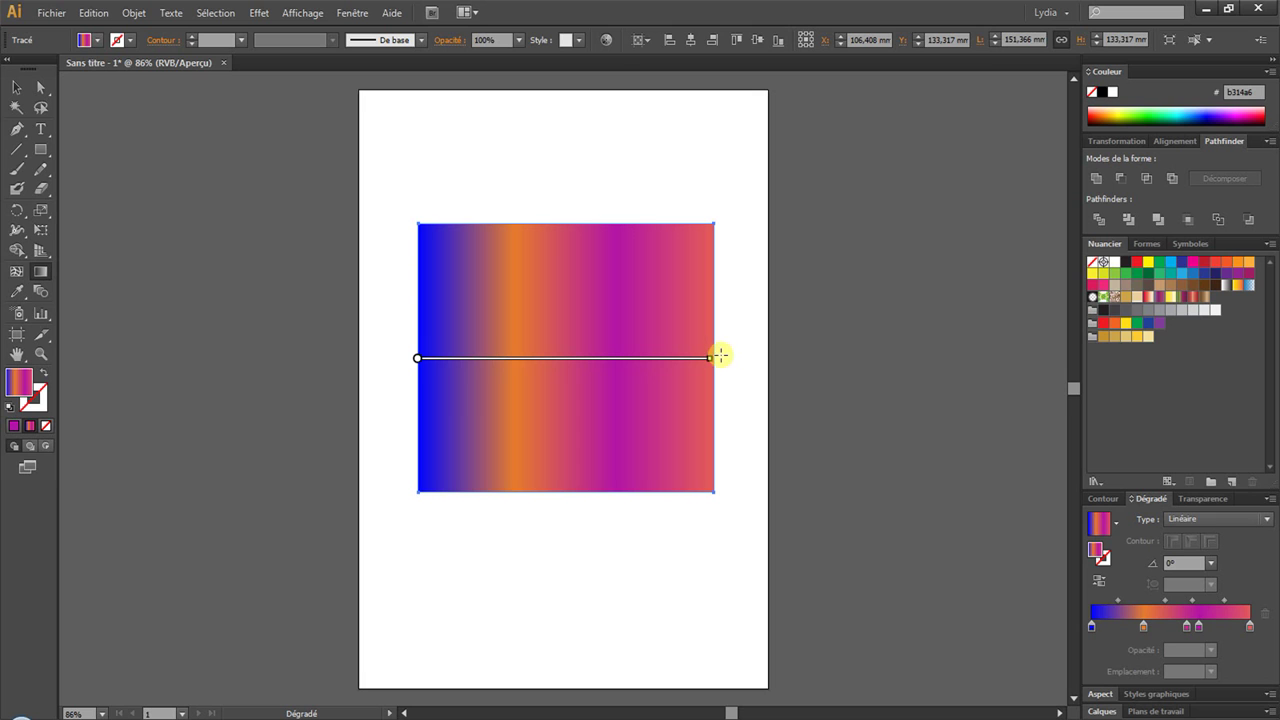
Rotate the rectangle's gradient annotator to a diagonal of about -32.5° and on to a vertical direction at 90°.
drag(719, 352, 684, 533)
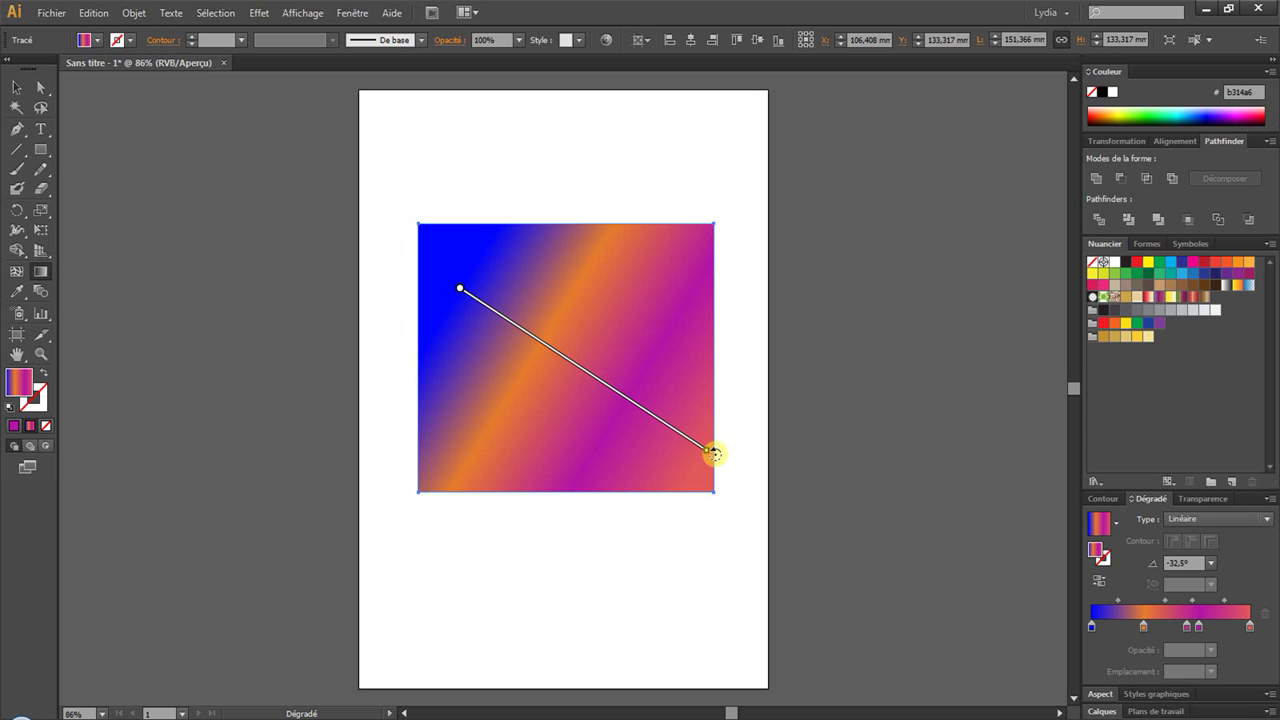
mouse_move(713, 457)
mouse_down()
mouse_move(689, 491)
mouse_move(603, 543)
mouse_move(423, 543)
mouse_move(300, 393)
mouse_move(291, 280)
mouse_move(366, 191)
mouse_move(455, 171)
mouse_up()
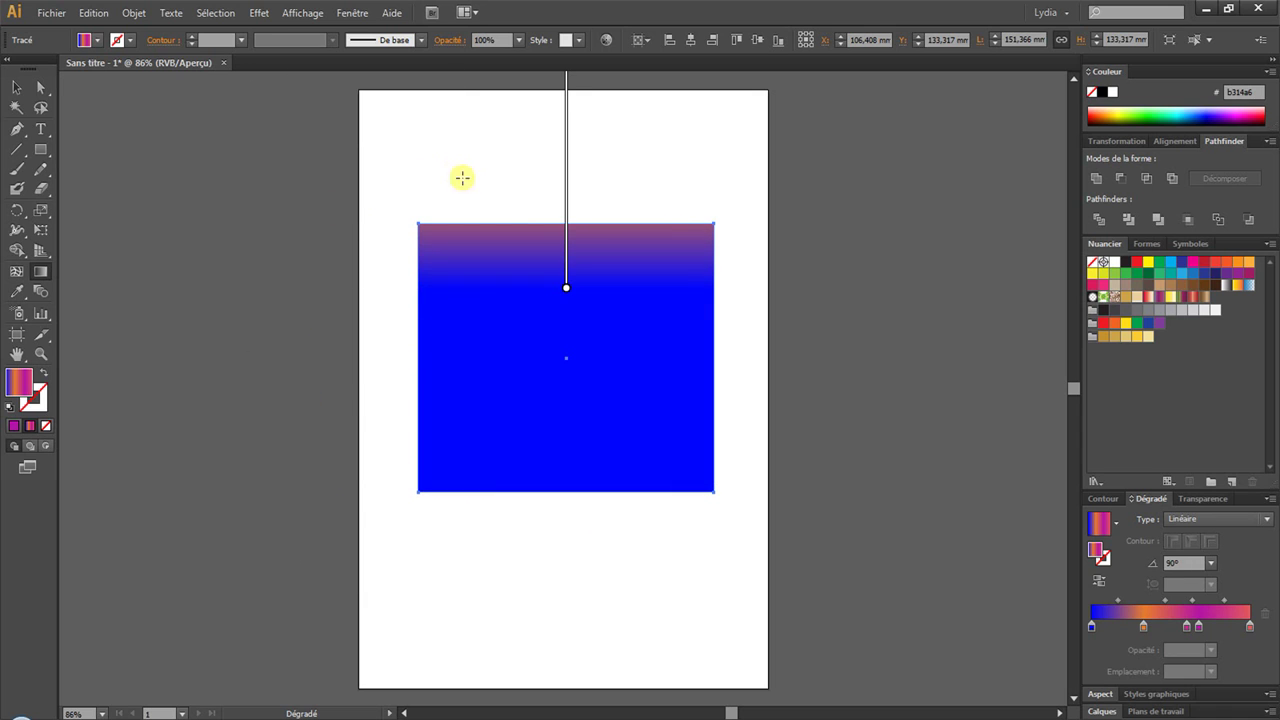
drag(566, 166, 566, 358)
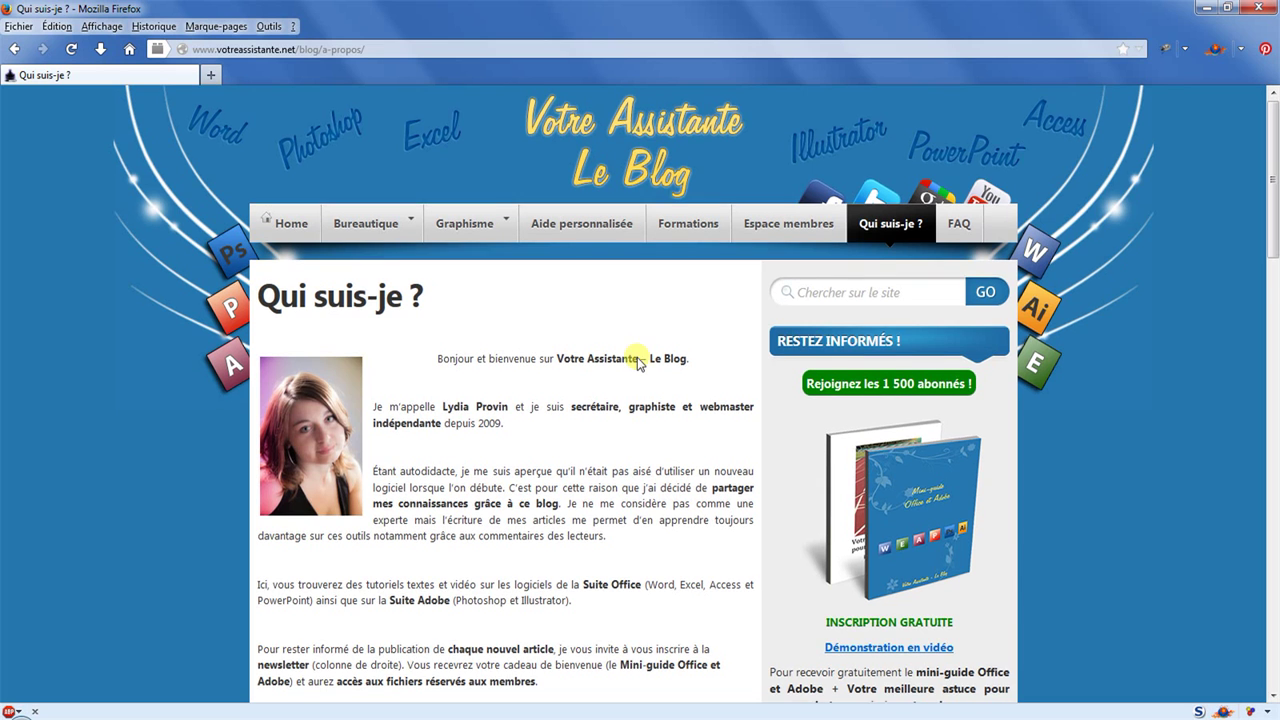
Switch to Firefox and examine the blog's "Qui suis-je ?" page and its newsletter sign-up form, including the first name and email fields.
scroll(637, 357, down, 8)
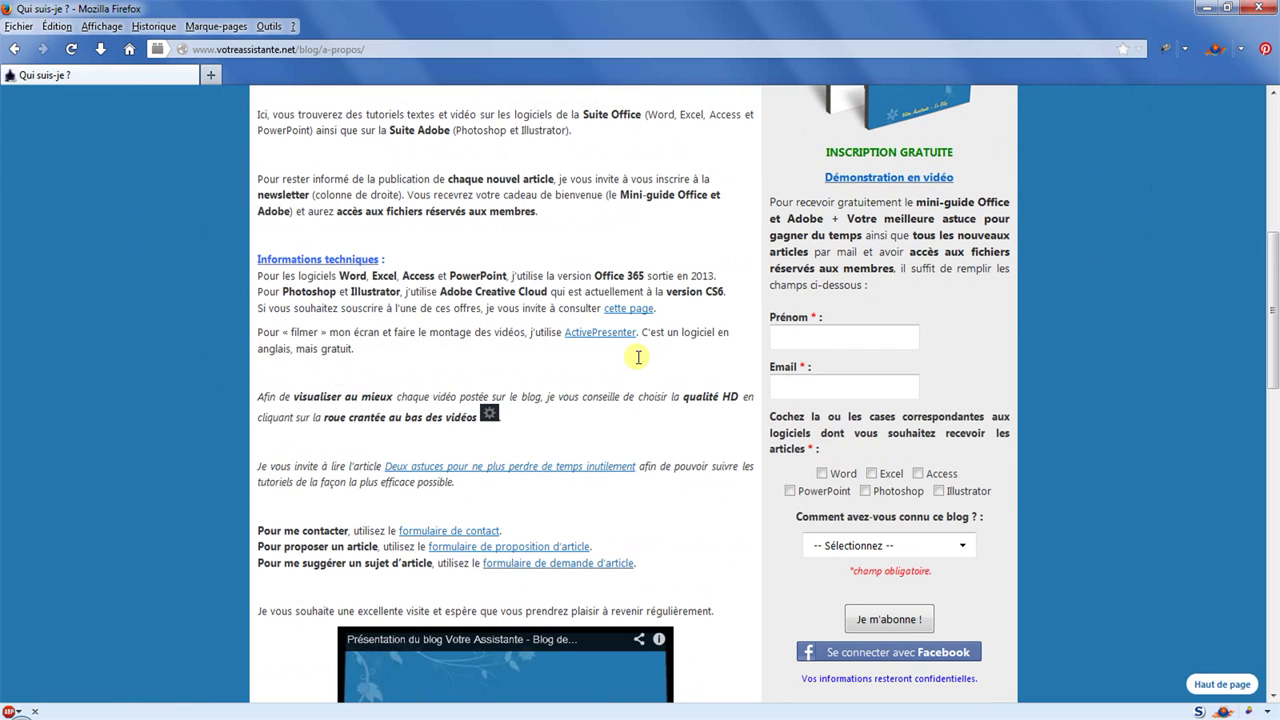
click(826, 338)
click(828, 390)
scroll(992, 338, up, 3)
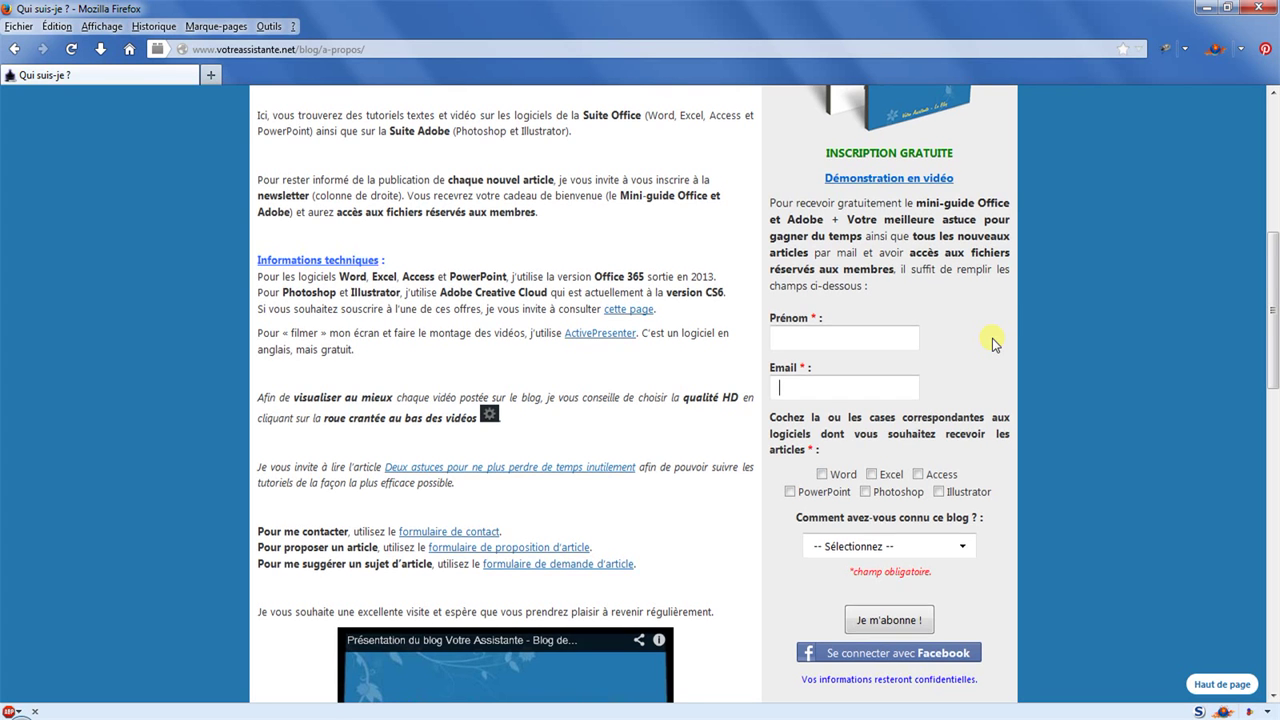
scroll(992, 338, up, 3)
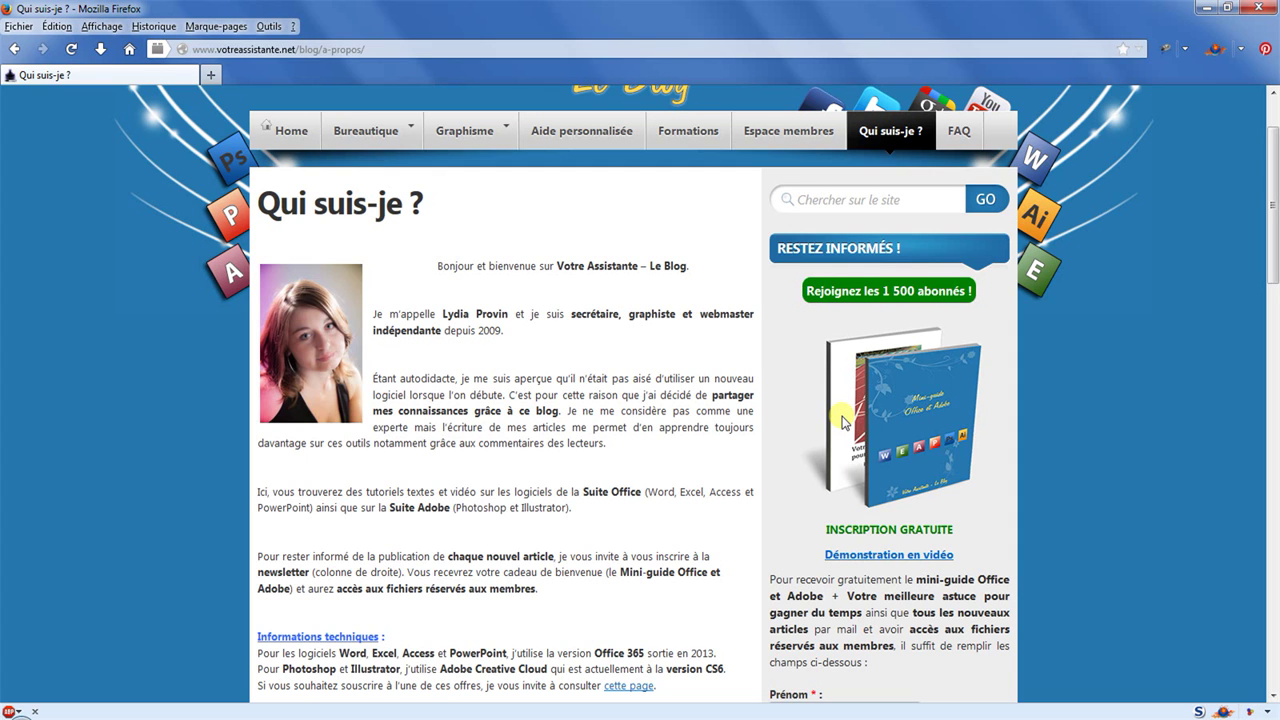
scroll(843, 421, up, 2)
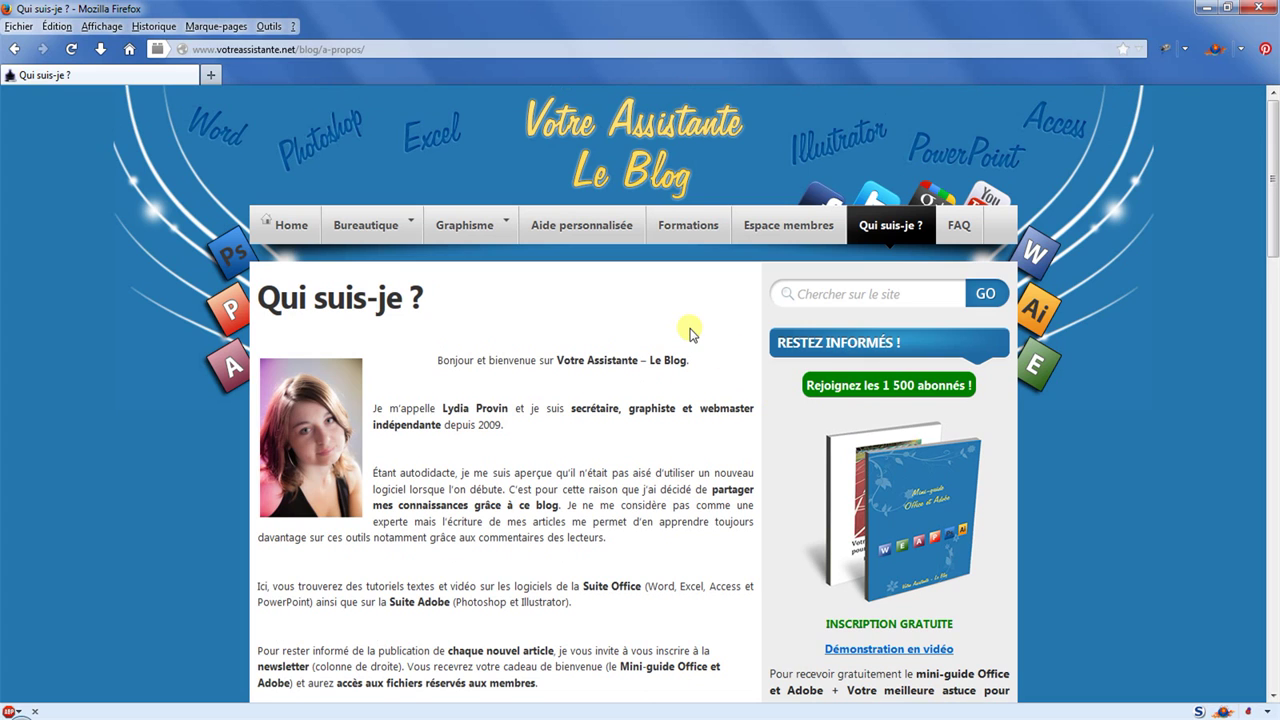